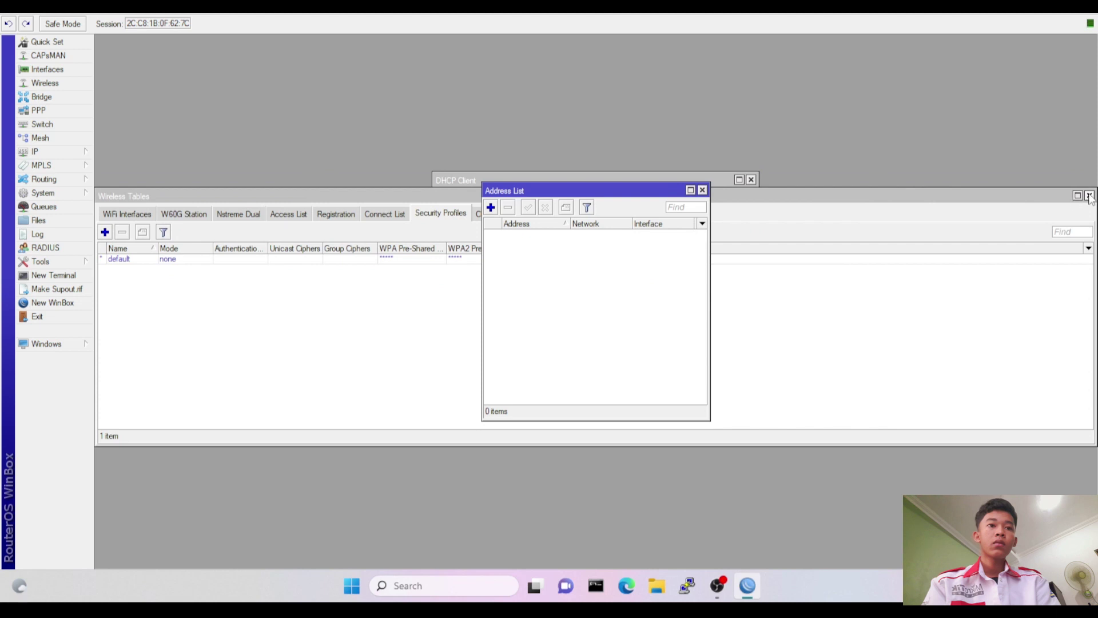
# Close the Wireless Tables, Address List and DHCP Client windows.
pyautogui.click(1088, 195)
pyautogui.click(703, 190)
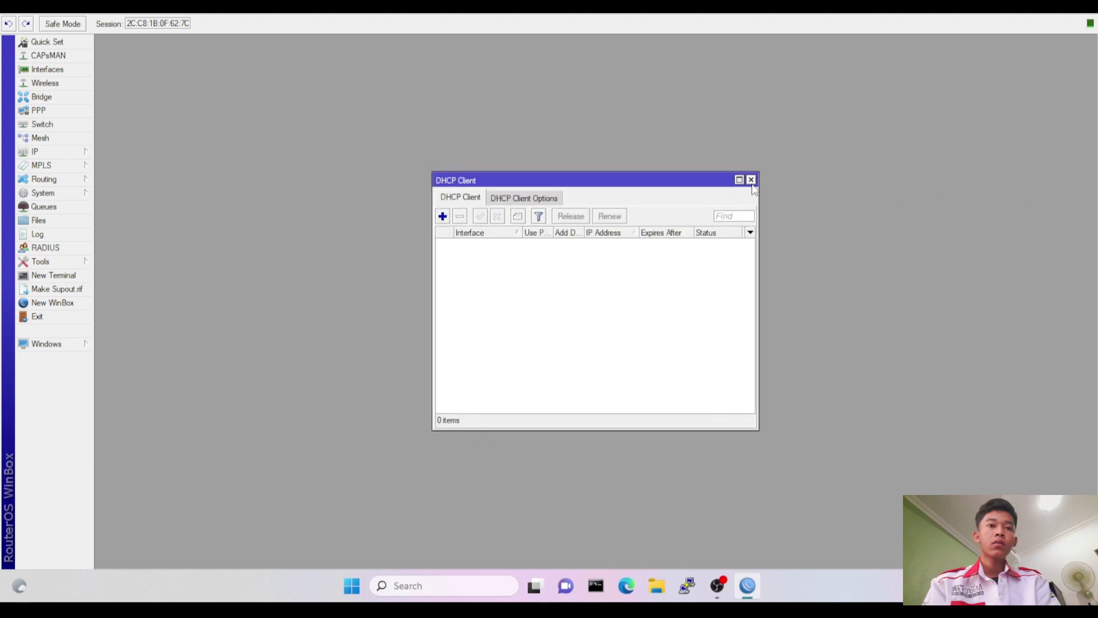
pyautogui.click(751, 180)
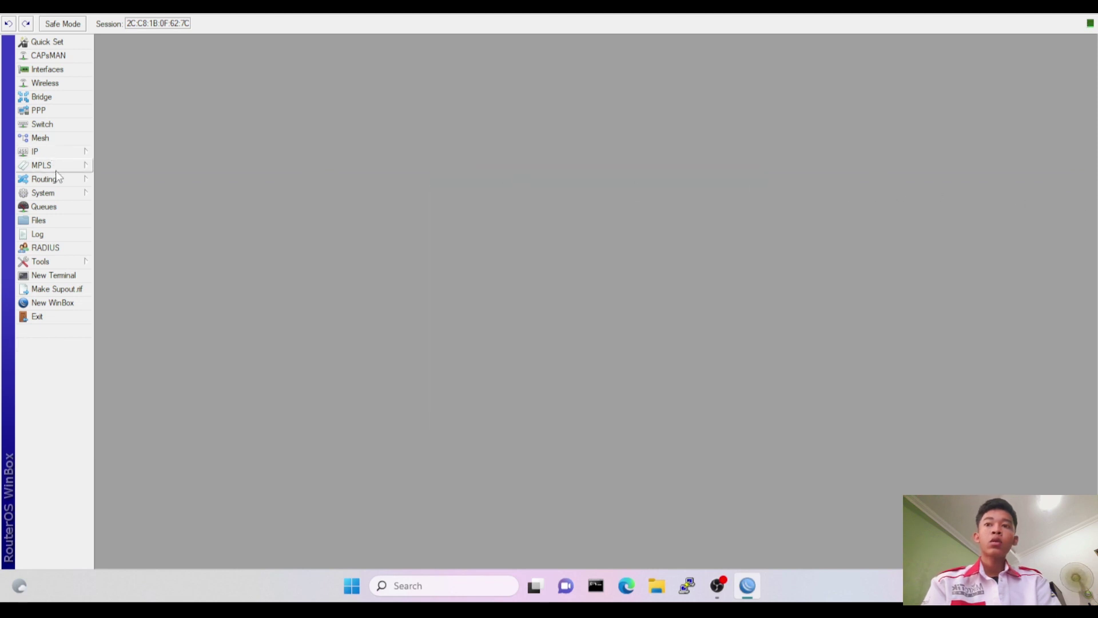
# Set the router identity under System > Identity to 'tegar'.
pyautogui.click(64, 195)
pyautogui.click(148, 263)
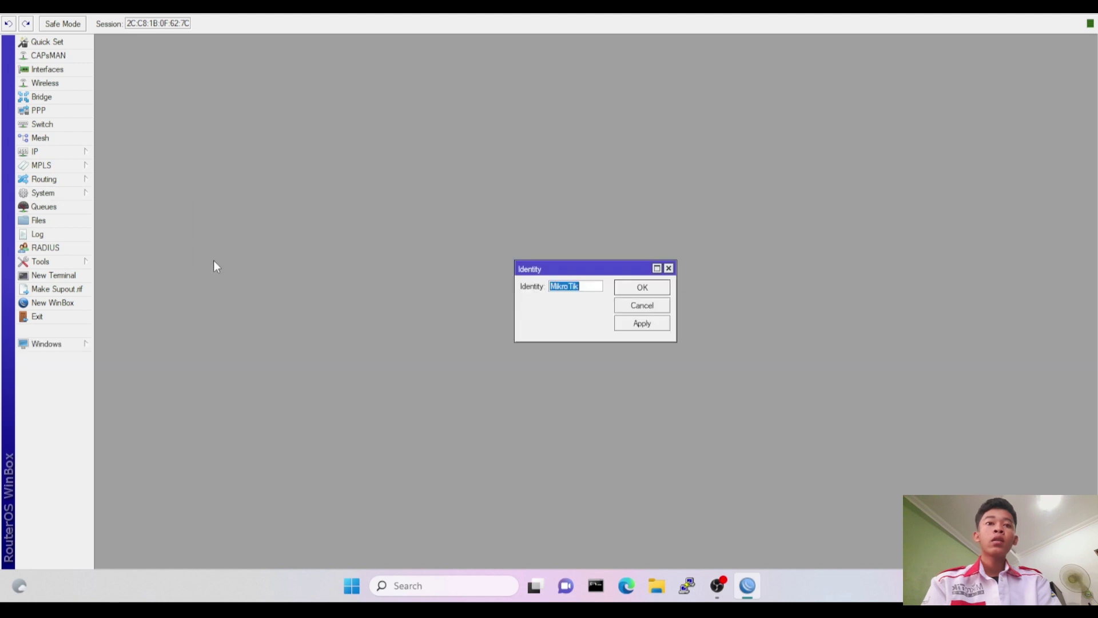
pyautogui.write('TC')
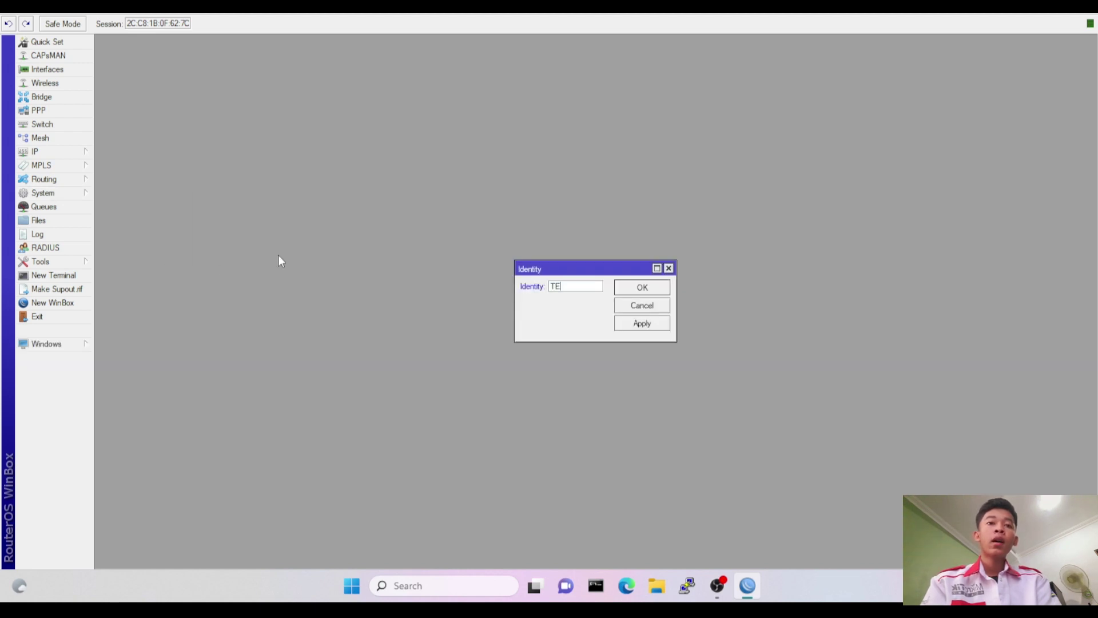
pyautogui.press('BackSpace')
pyautogui.write('tegar')
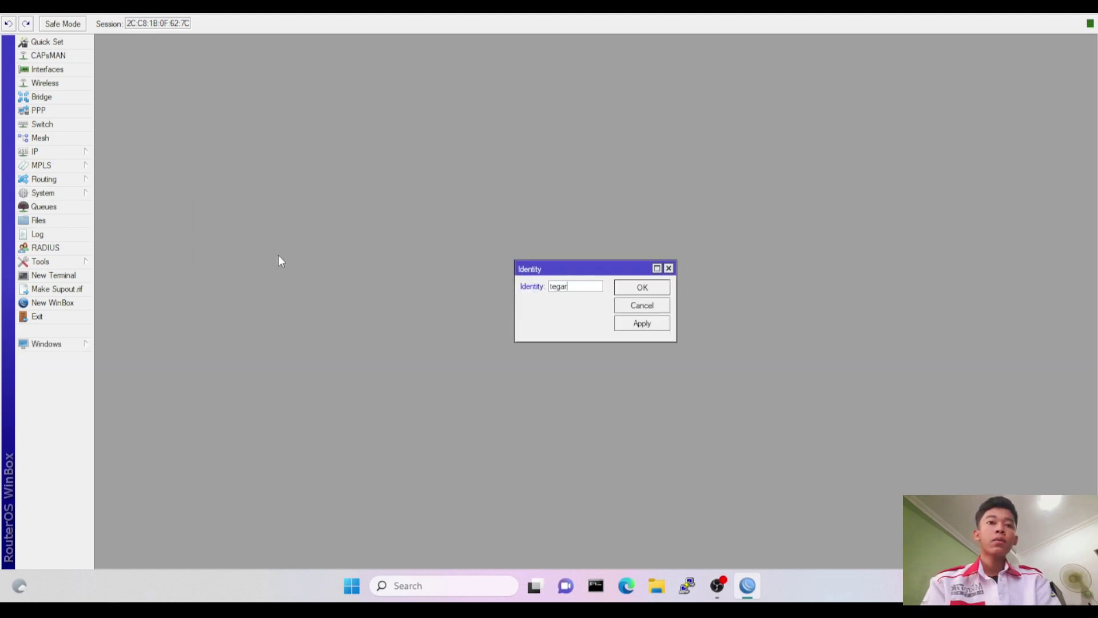
pyautogui.click(642, 288)
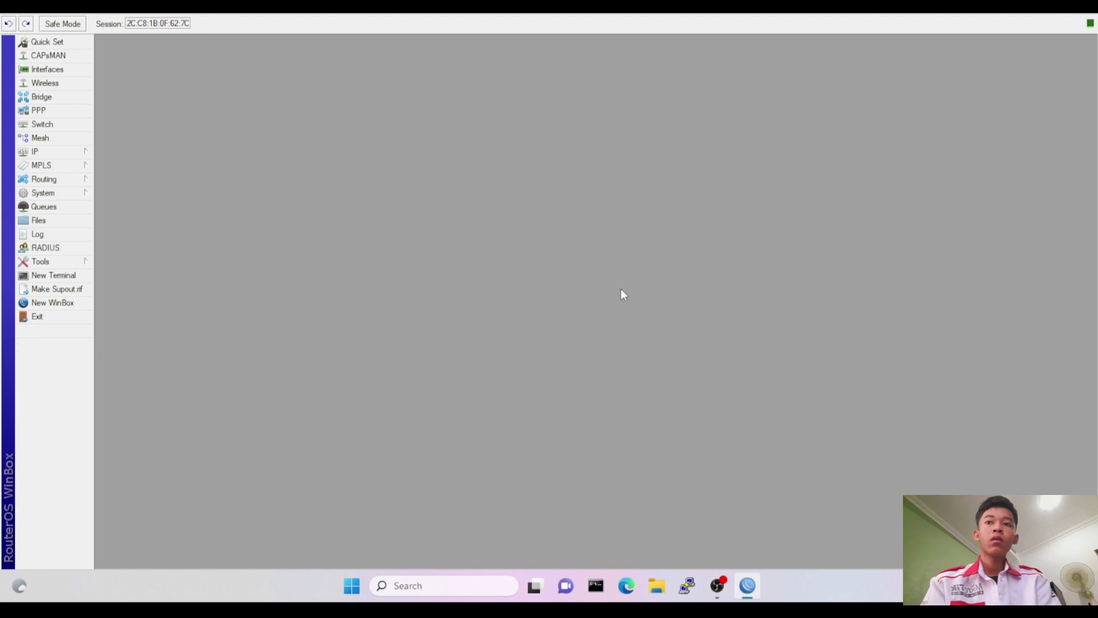
# Rename interface ether1 to 'ether1-isp' in the Interface List.
pyautogui.click(57, 69)
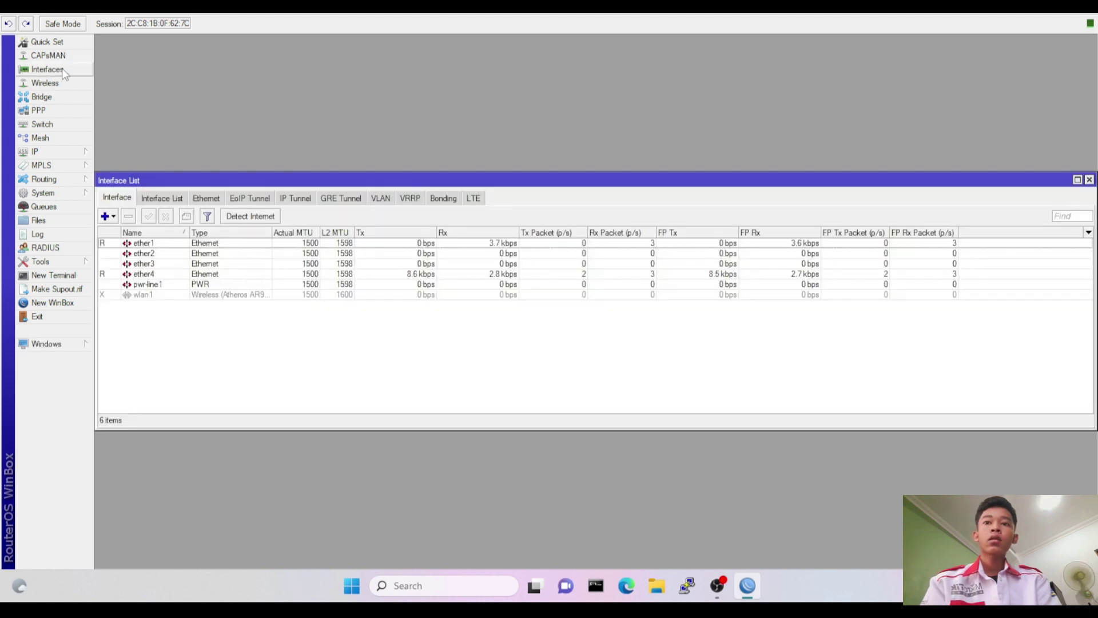
pyautogui.doubleClick(173, 245)
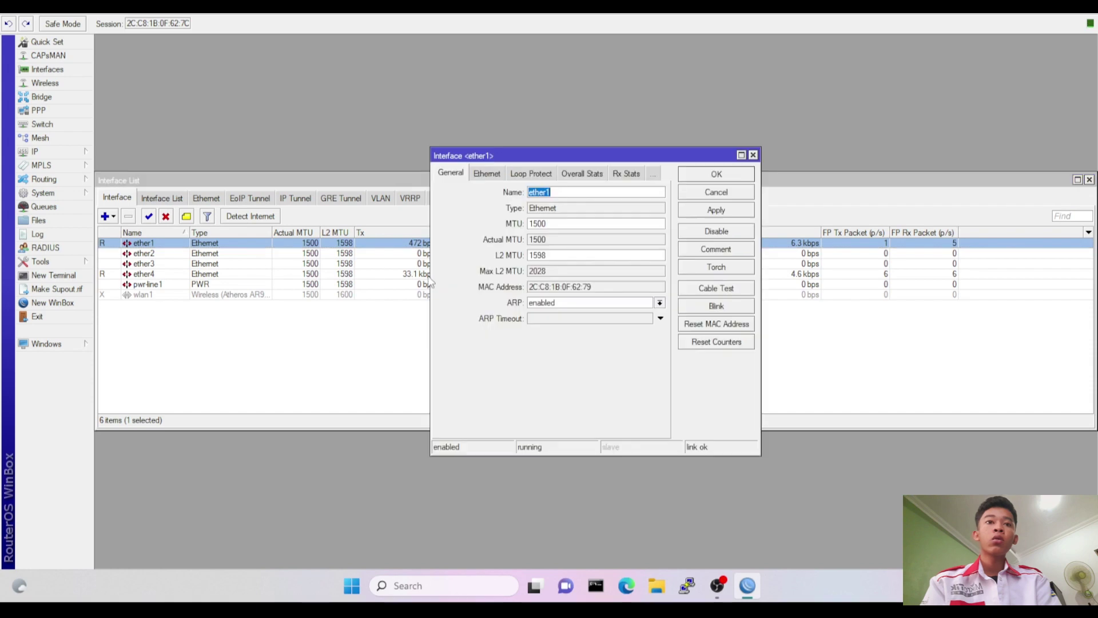
pyautogui.click(628, 193)
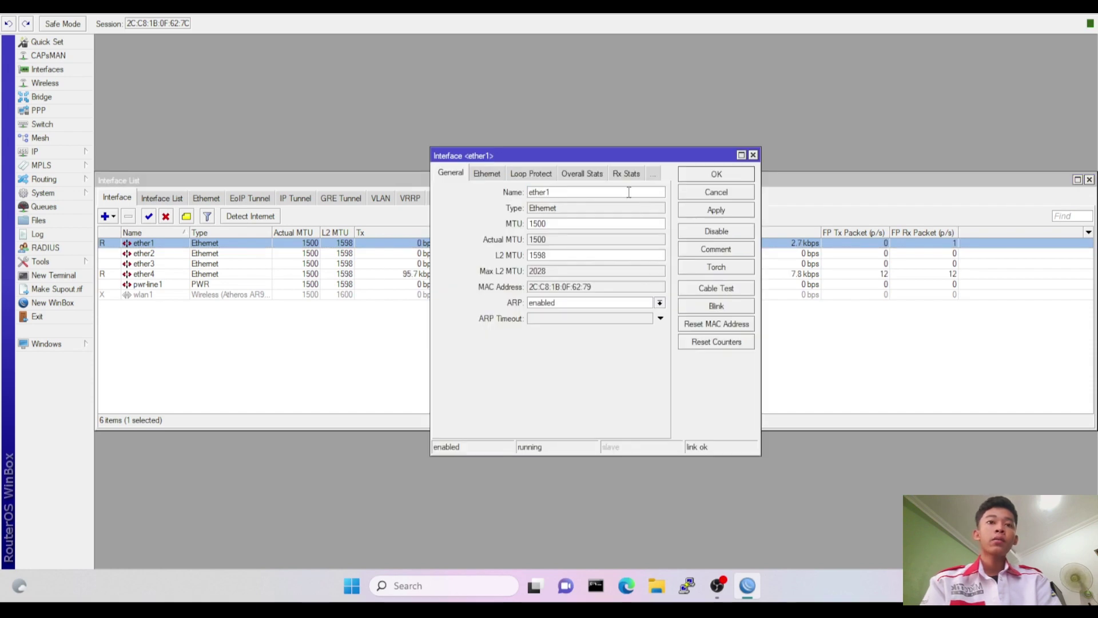
pyautogui.write('-isp')
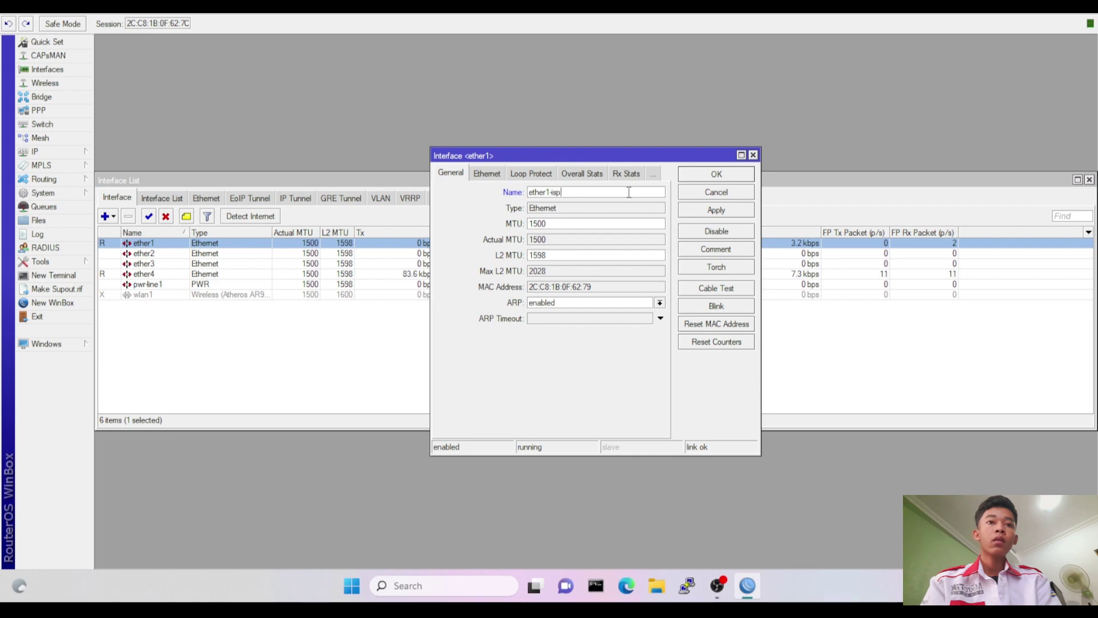
pyautogui.click(710, 175)
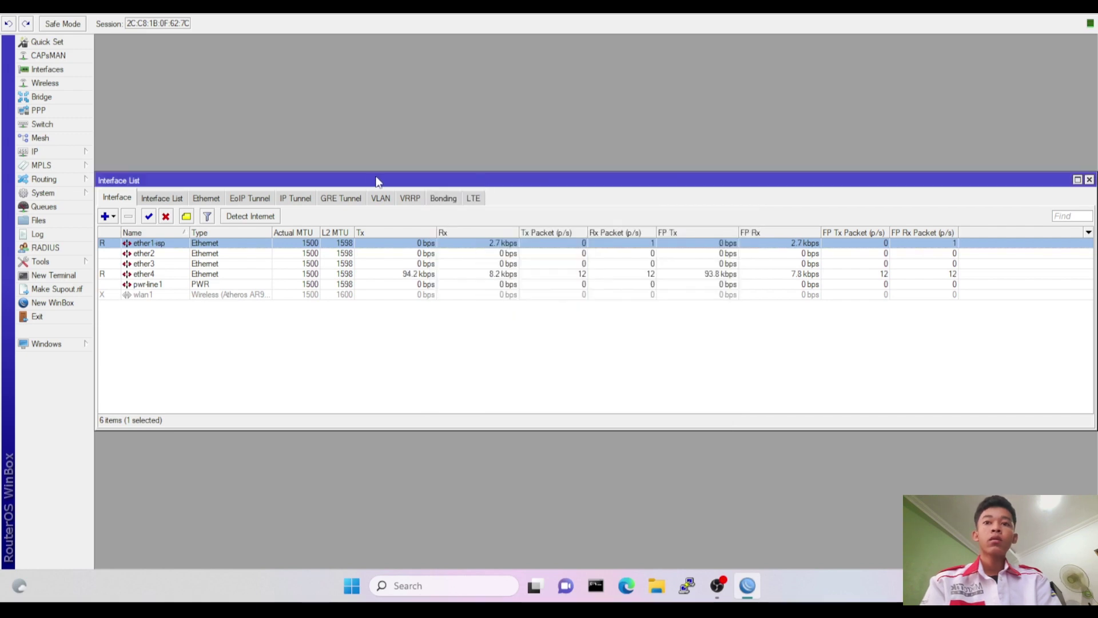
pyautogui.click(217, 254)
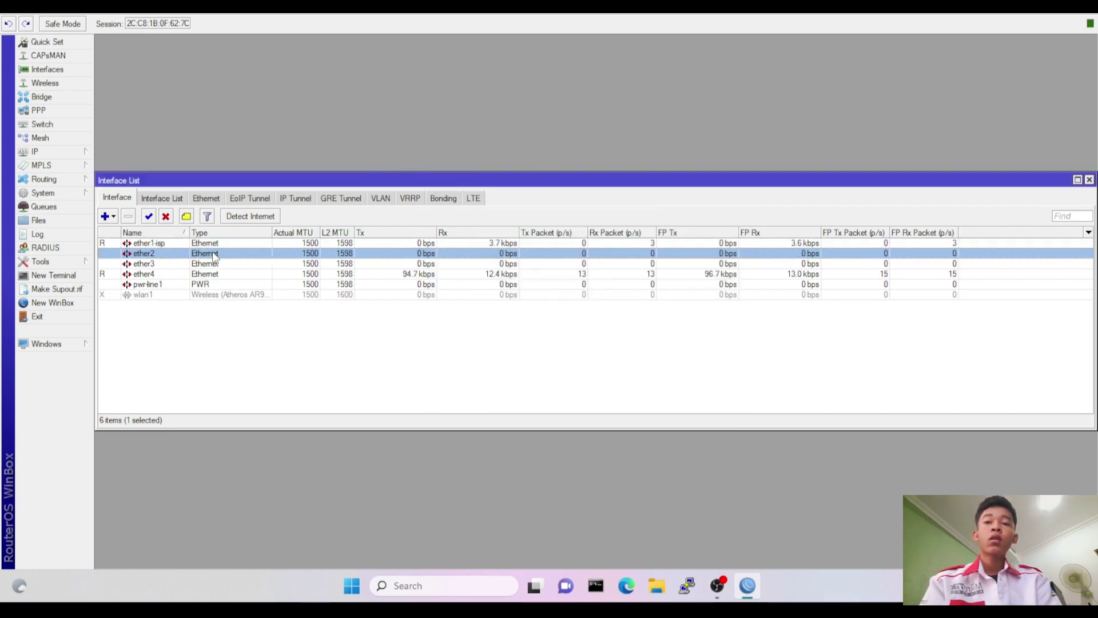
# Add VLAN 'vlan1-SISWA' with VLAN ID 10 on ether2.
pyautogui.click(114, 215)
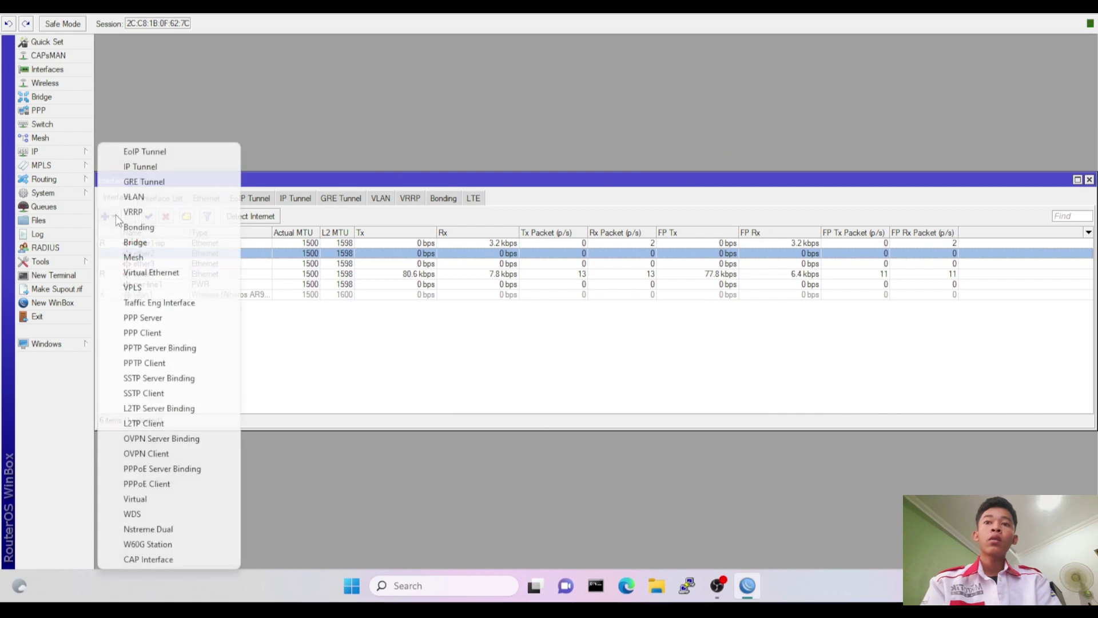
pyautogui.click(151, 198)
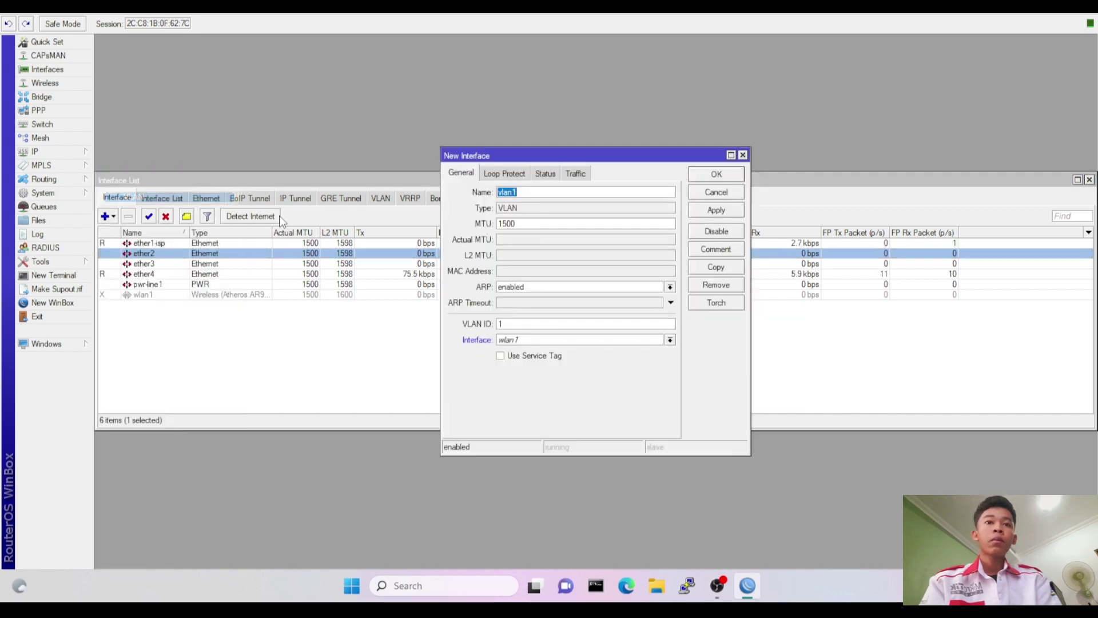
pyautogui.click(532, 191)
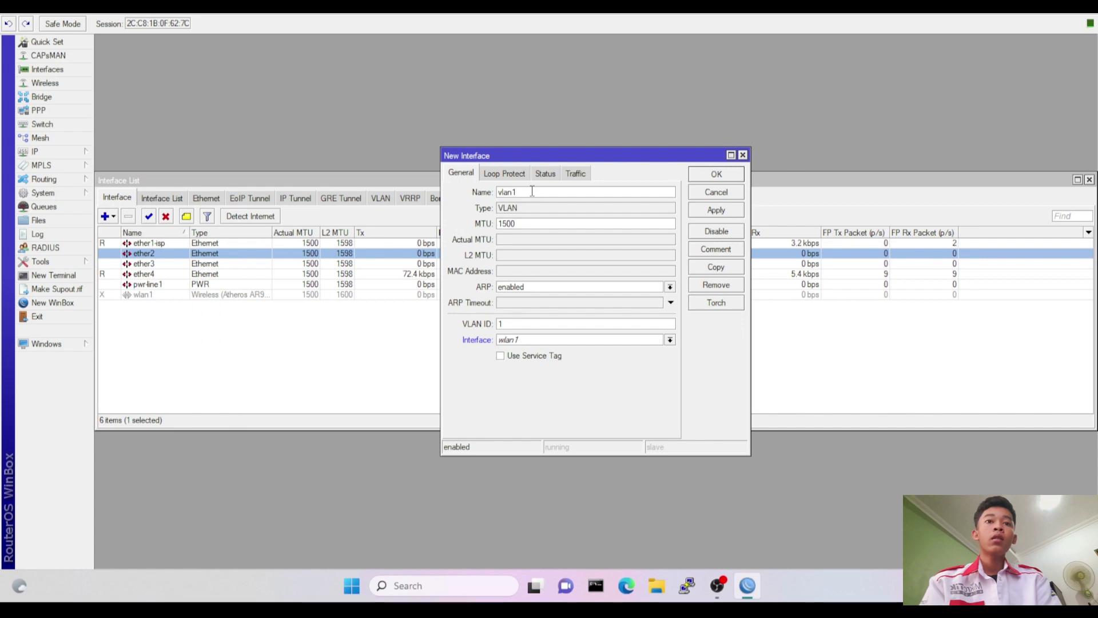
pyautogui.write('-SISWA')
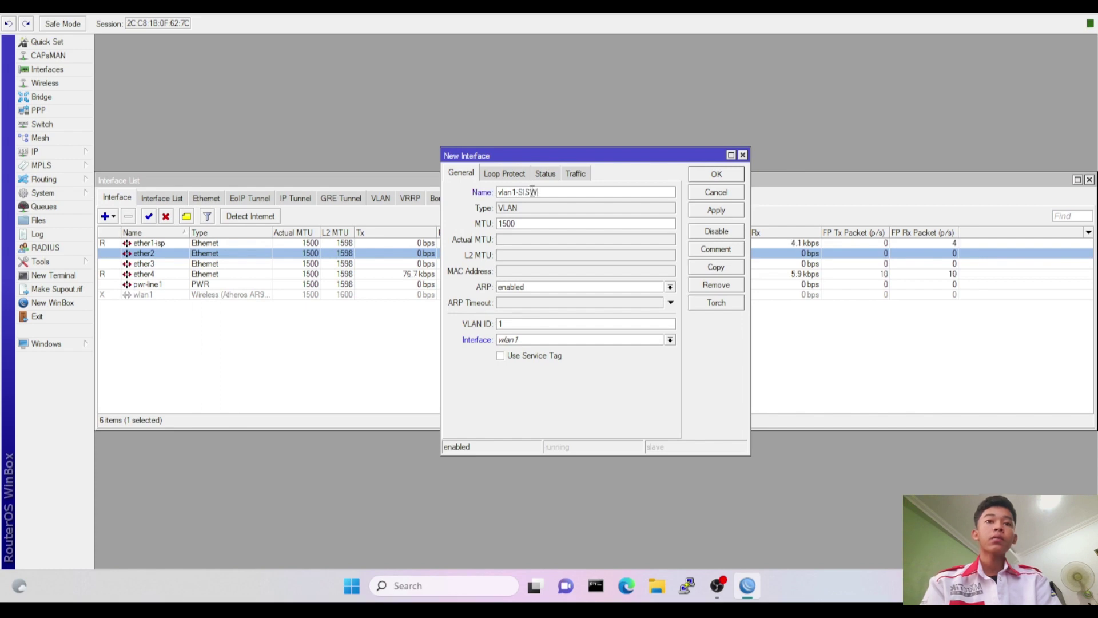
pyautogui.click(562, 326)
pyautogui.write('0')
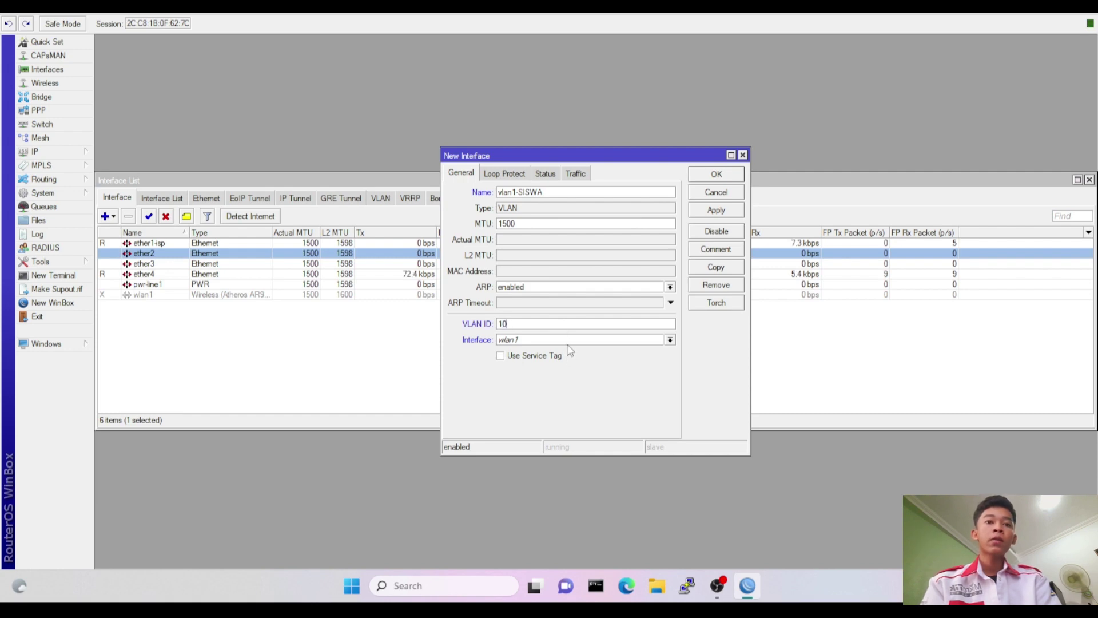
pyautogui.click(568, 340)
pyautogui.click(559, 359)
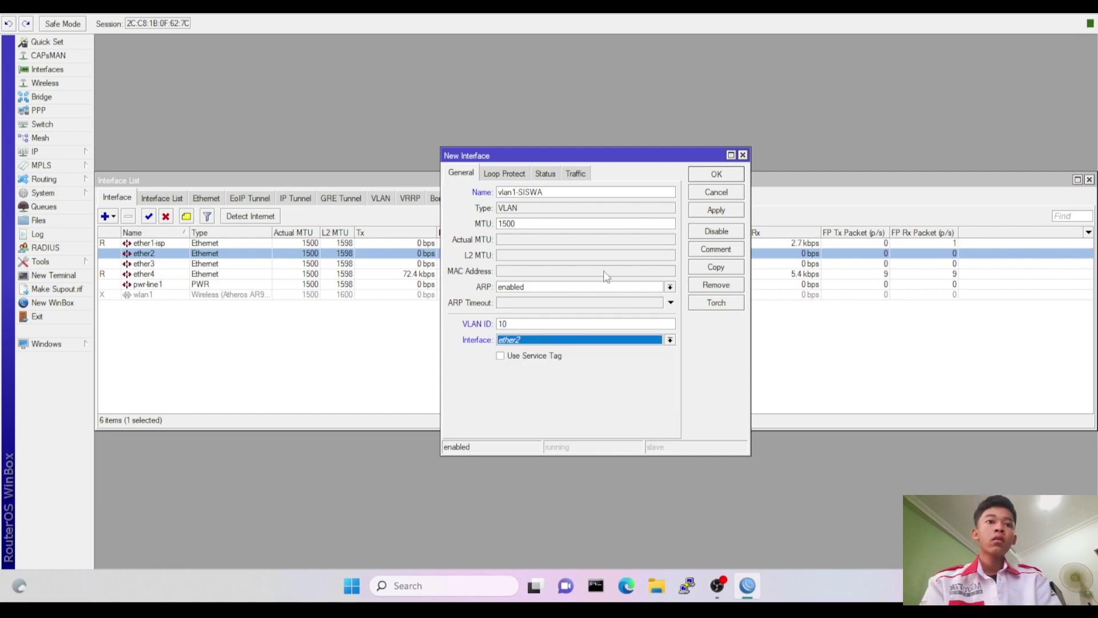
pyautogui.click(716, 174)
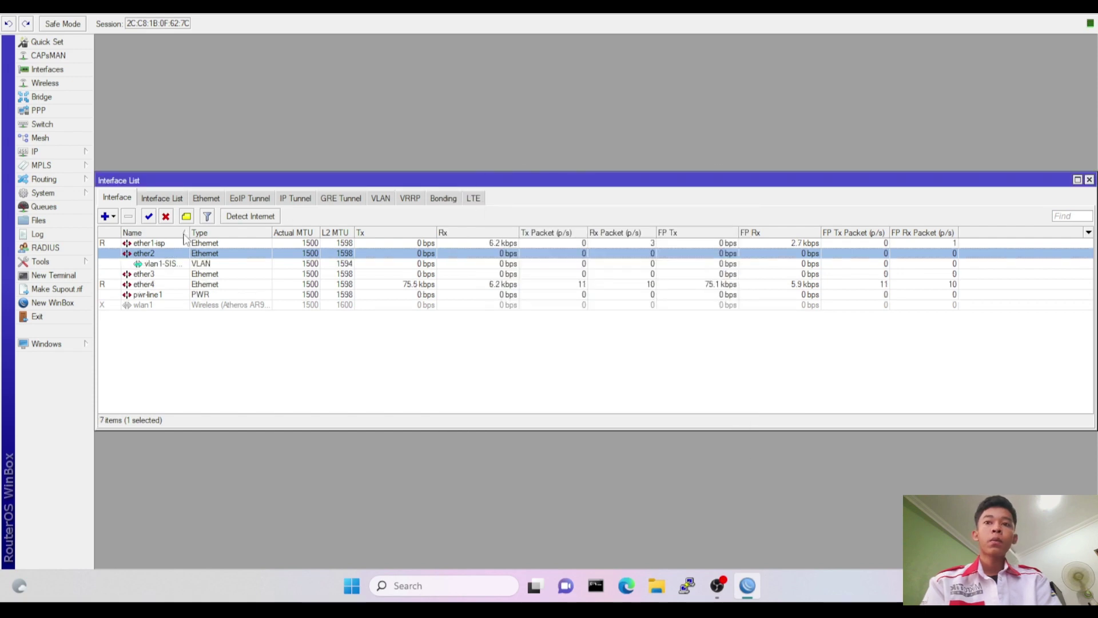
# Add VLAN 'vlan2-GURU' with VLAN ID 20 on ether2.
pyautogui.click(106, 219)
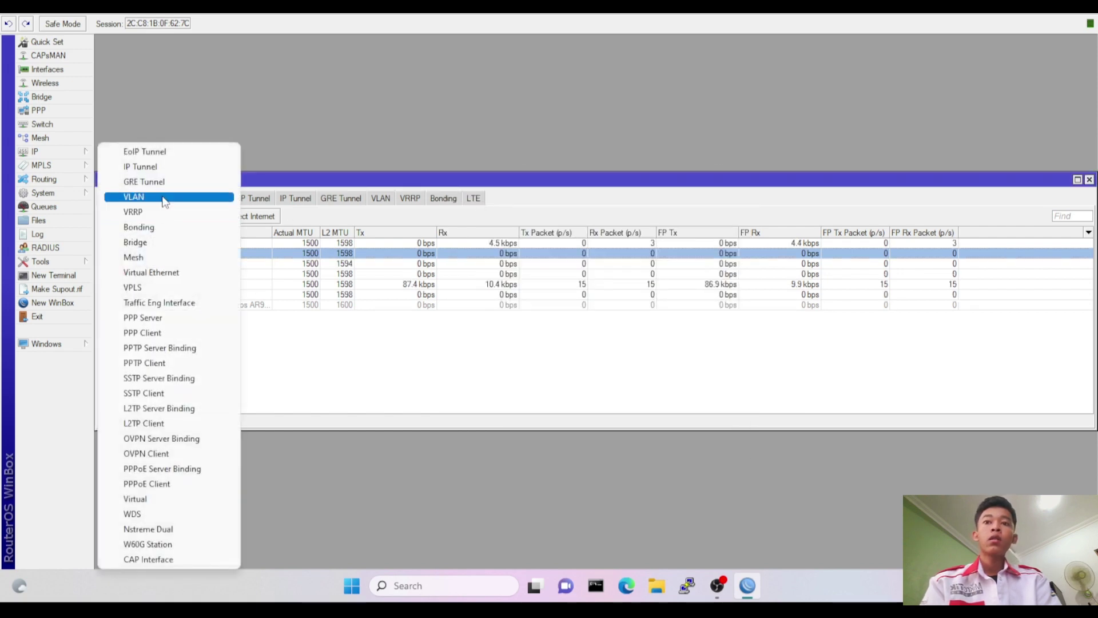
pyautogui.click(165, 197)
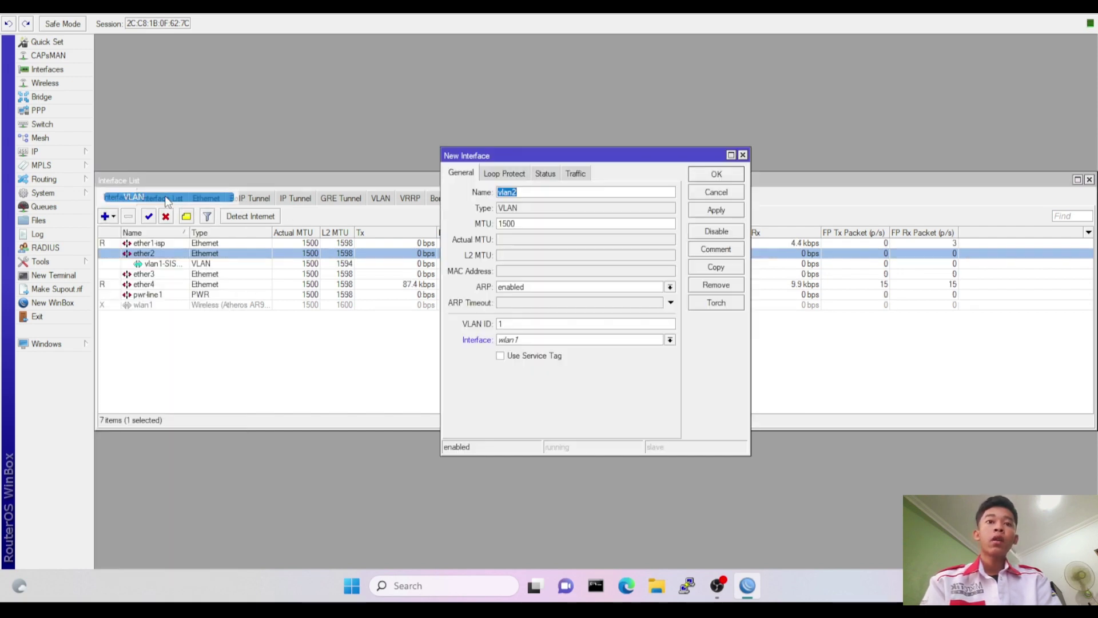
pyautogui.click(527, 193)
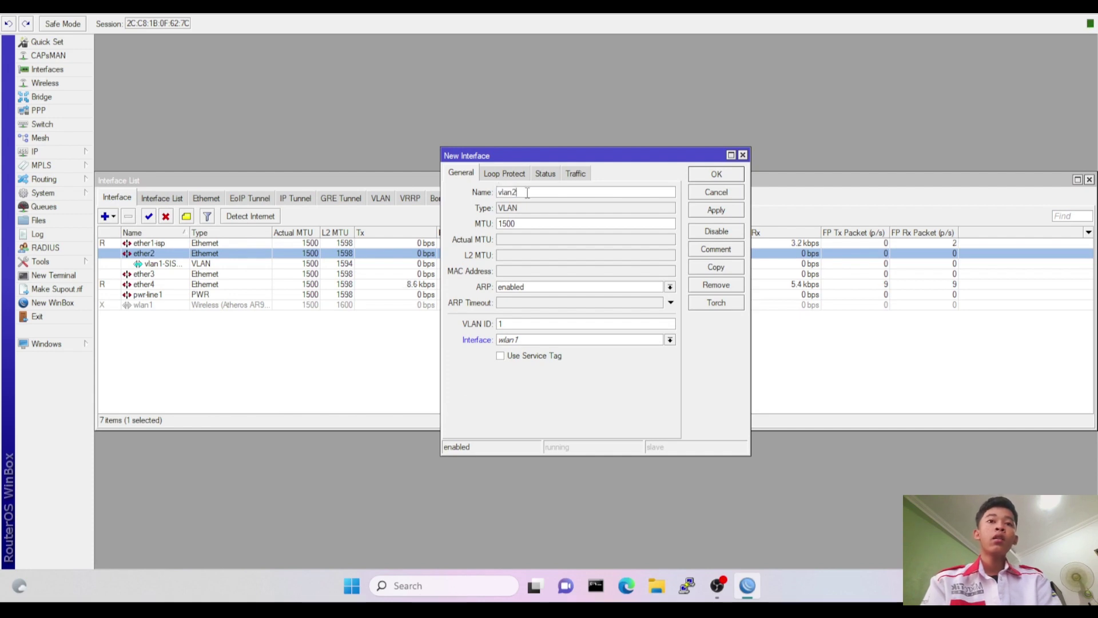
pyautogui.write('-GURU')
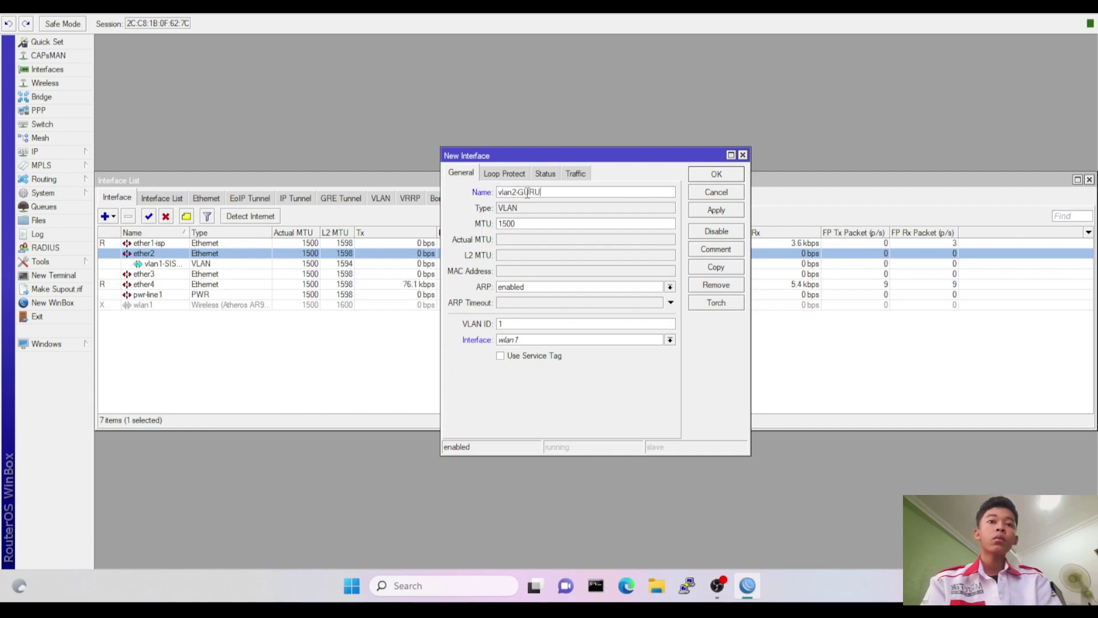
pyautogui.click(540, 323)
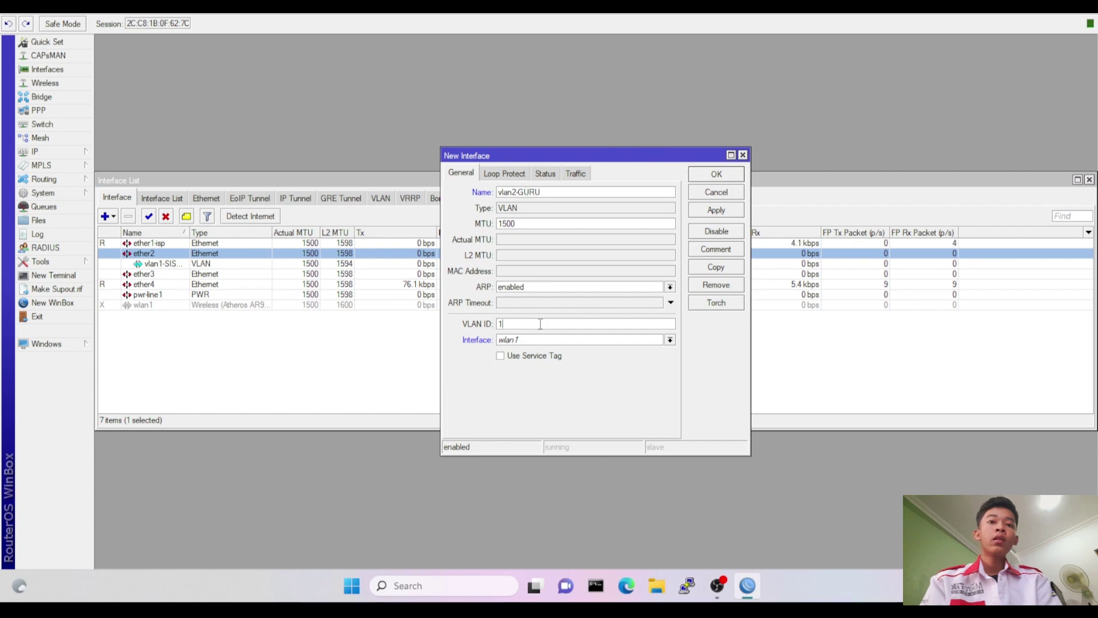
pyautogui.write('20')
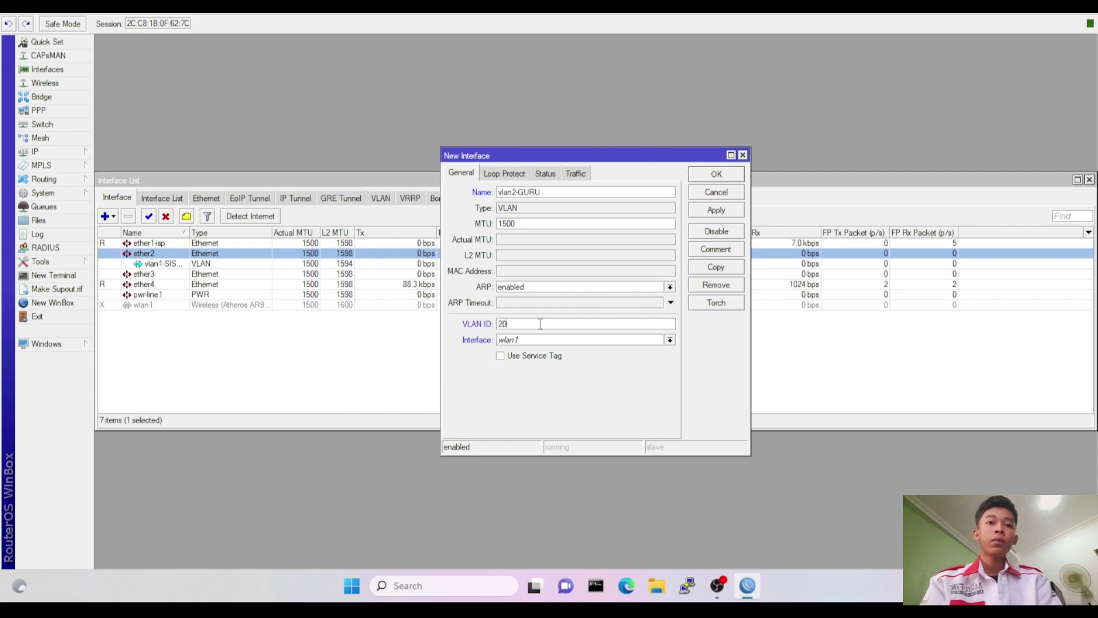
pyautogui.click(540, 340)
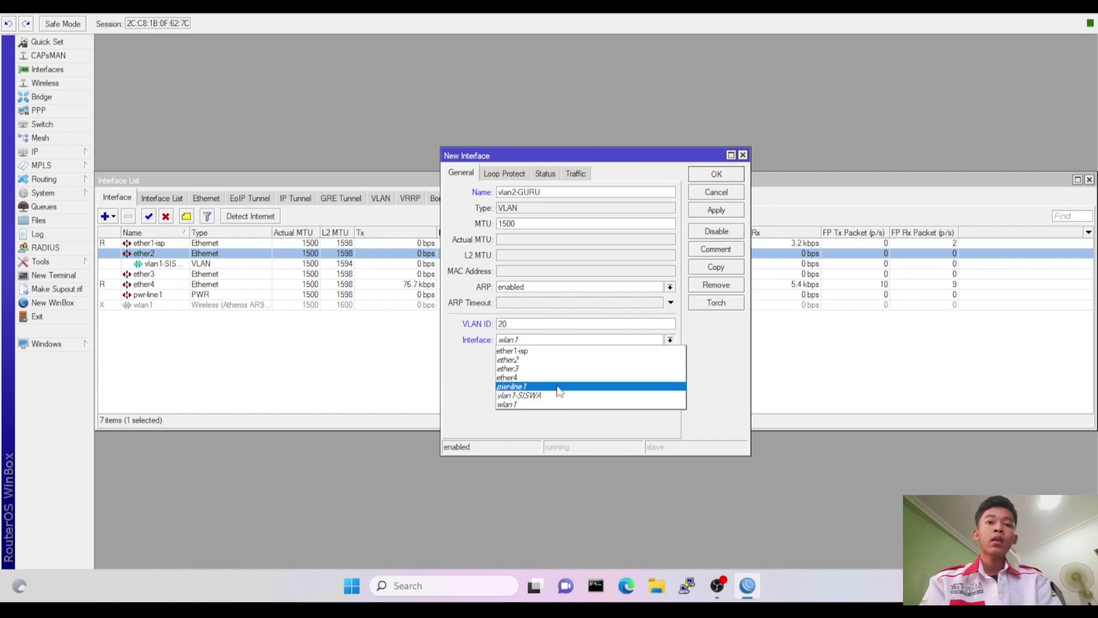
pyautogui.click(564, 359)
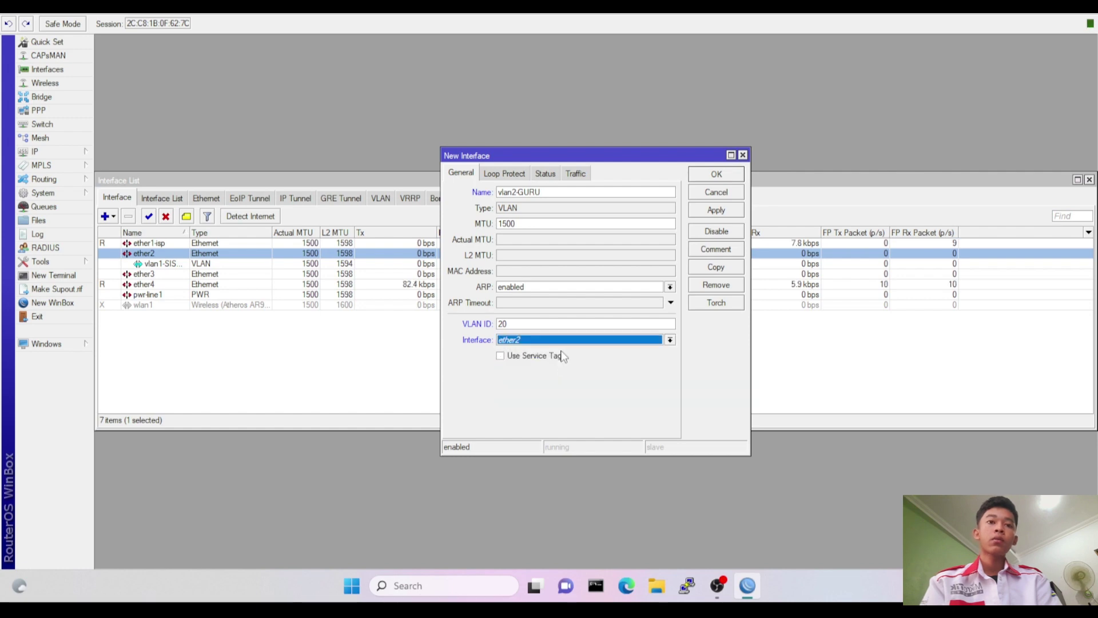
pyautogui.click(702, 177)
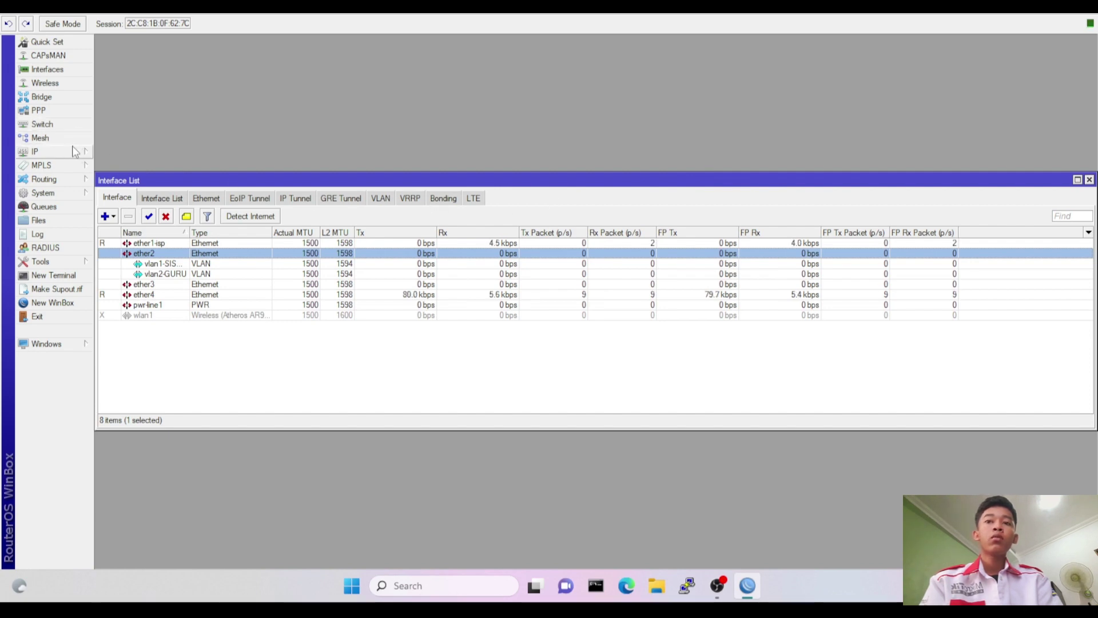
# Add a DHCP client on ether1-isp, keeping Use Peer DNS and NTP enabled.
pyautogui.click(86, 151)
pyautogui.click(146, 209)
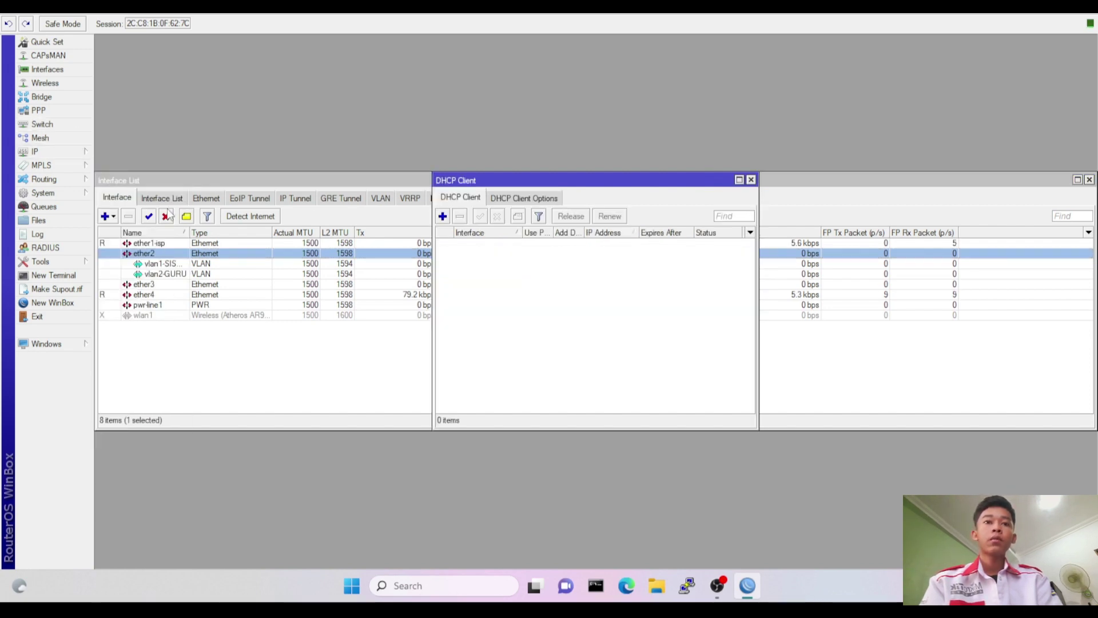
pyautogui.click(442, 216)
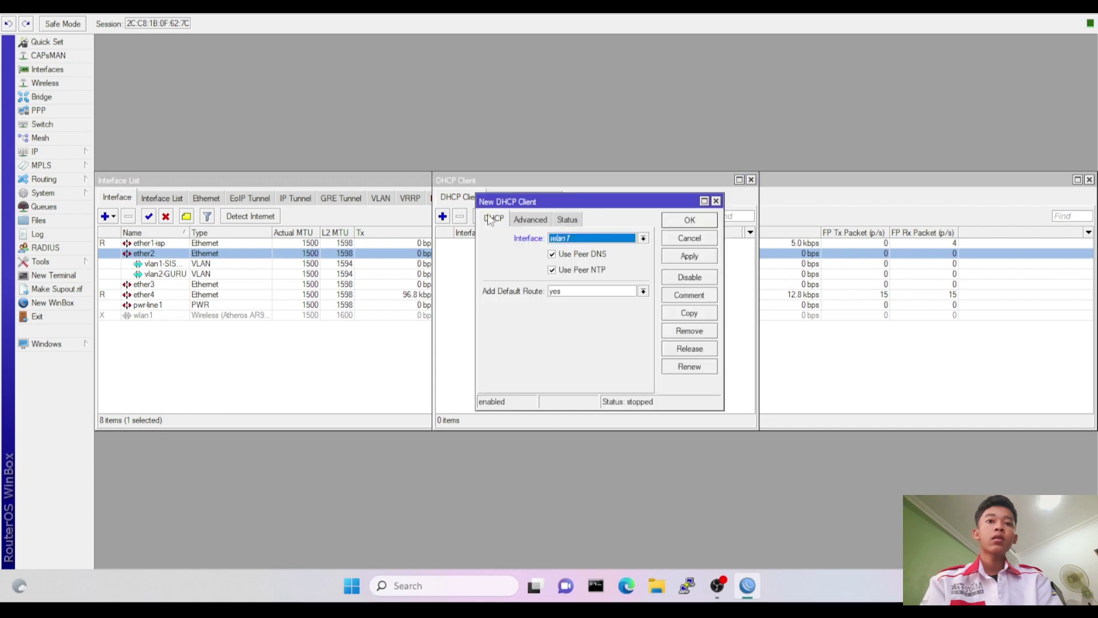
pyautogui.click(566, 240)
pyautogui.click(566, 250)
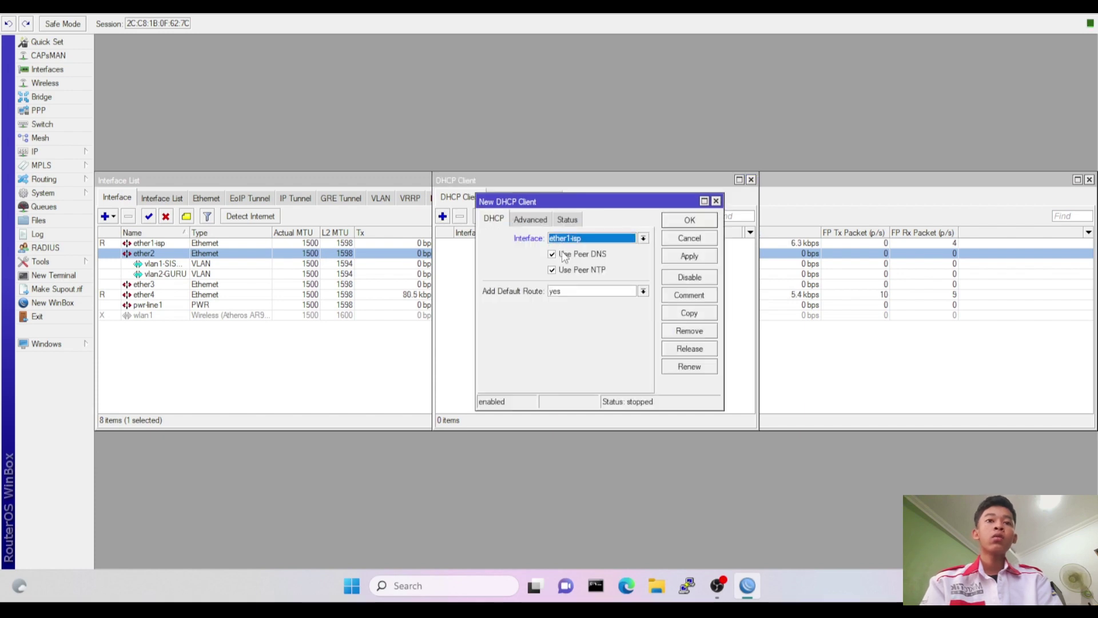
pyautogui.click(689, 222)
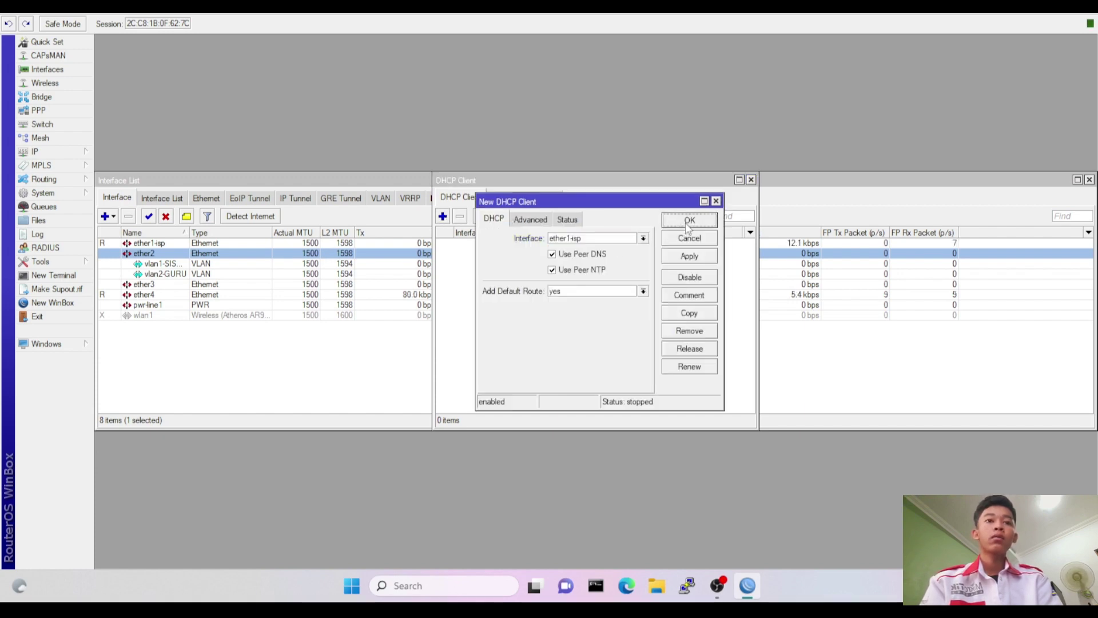
pyautogui.click(61, 151)
# Add address 192.168.40.1/24 on vlan1-SISWA.
pyautogui.click(131, 180)
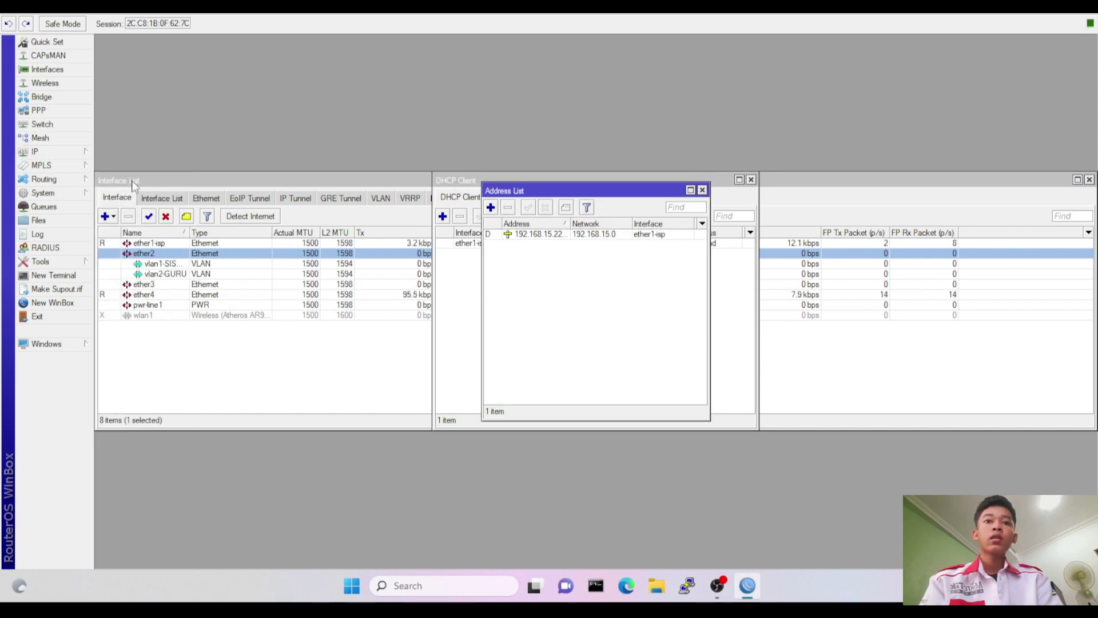
pyautogui.click(490, 207)
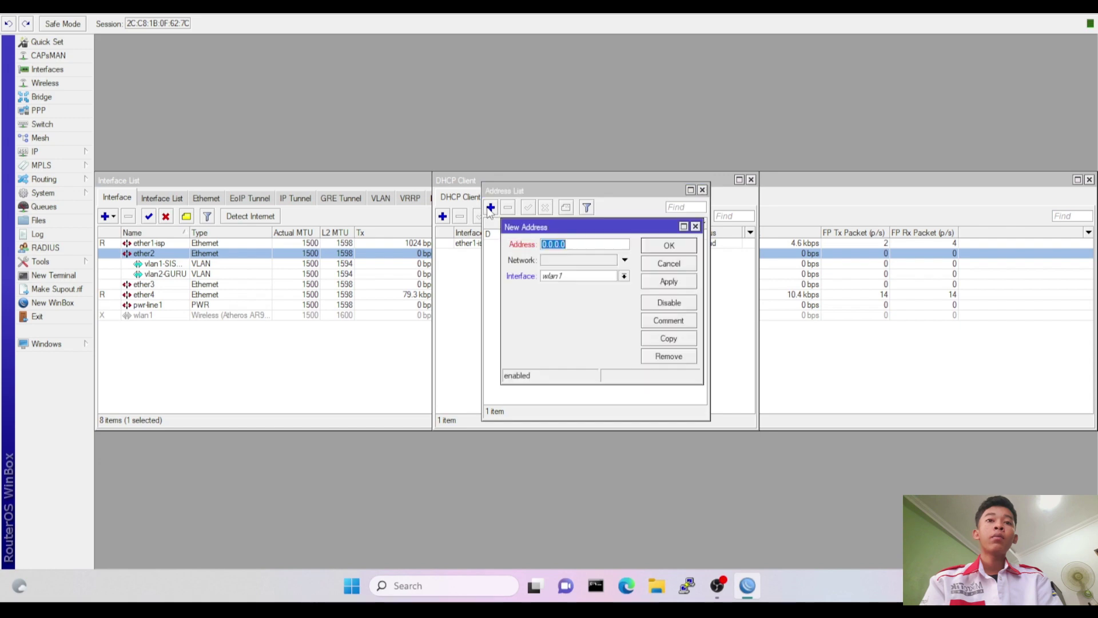
pyautogui.write('1')
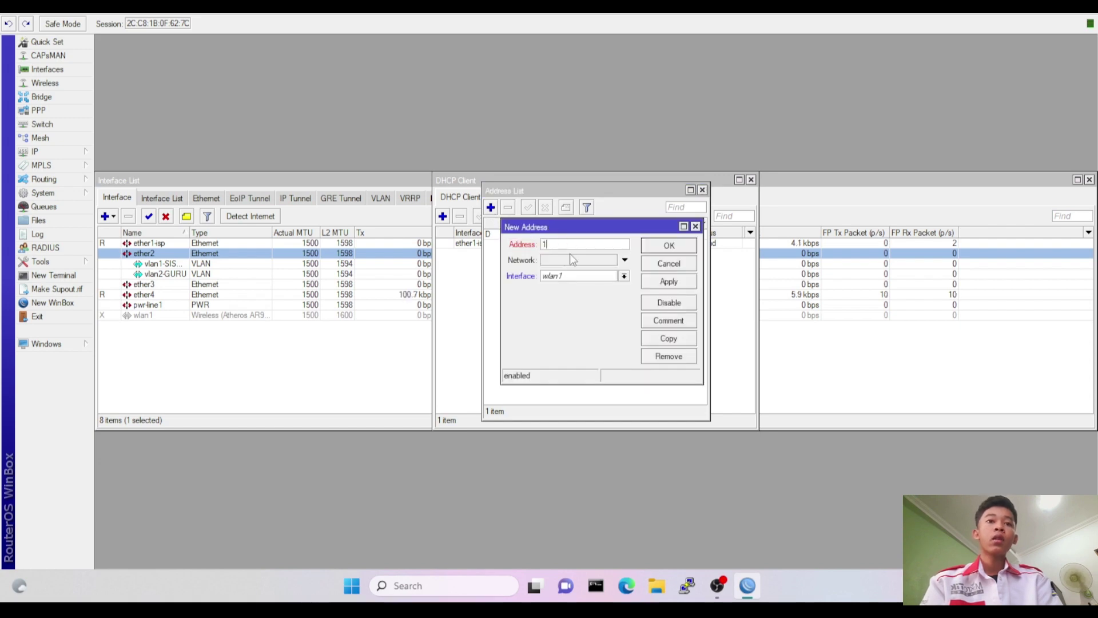
pyautogui.write('92.16')
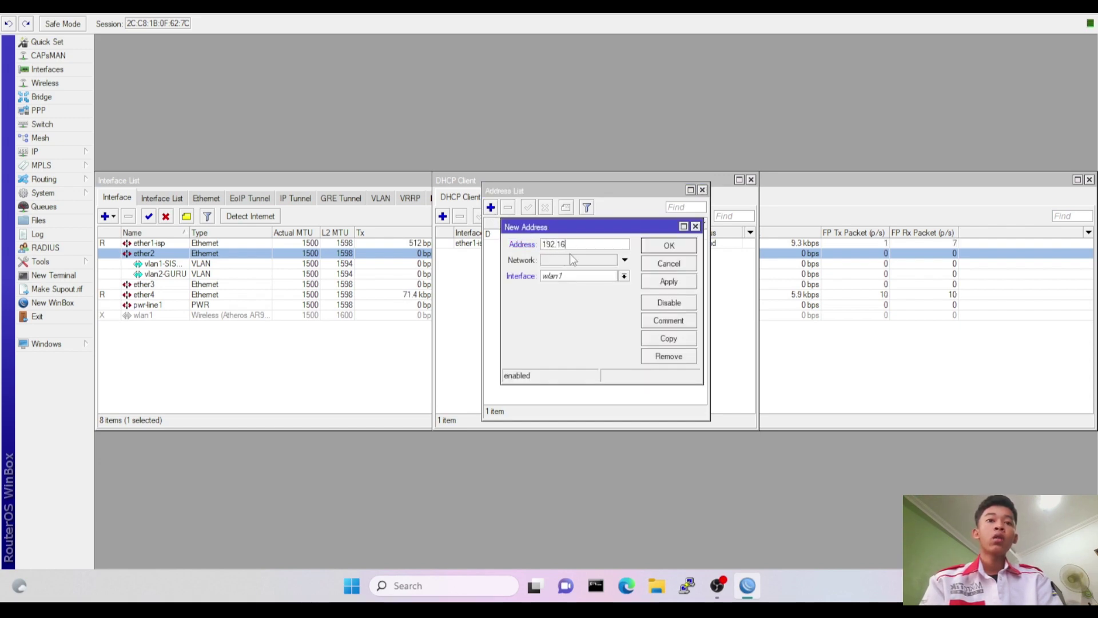
pyautogui.write('8.40')
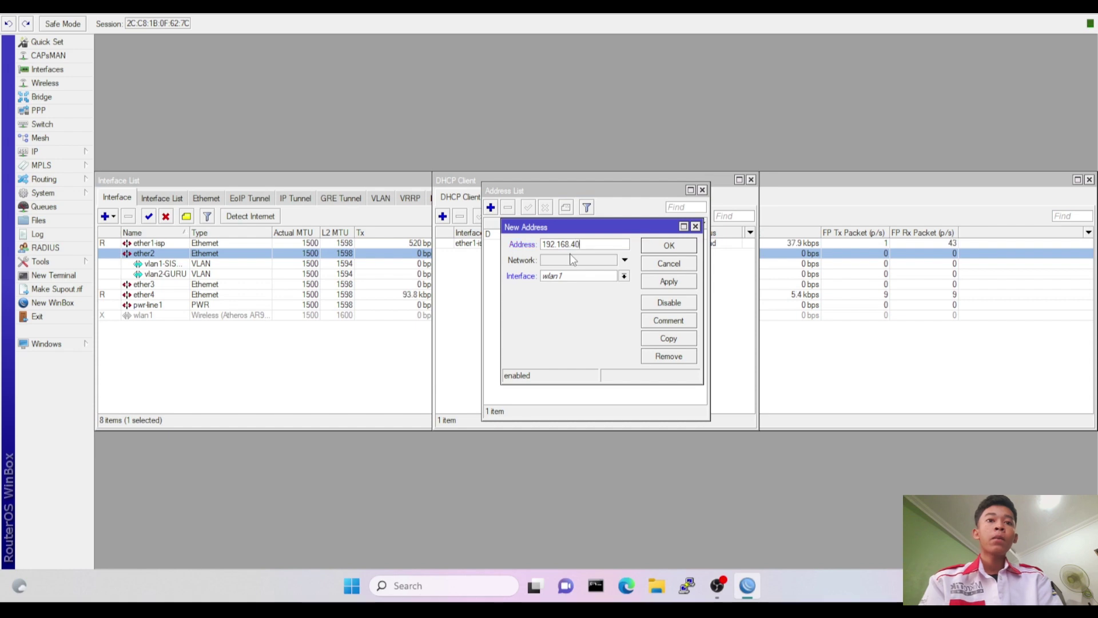
pyautogui.write('.1')
pyautogui.write('/24')
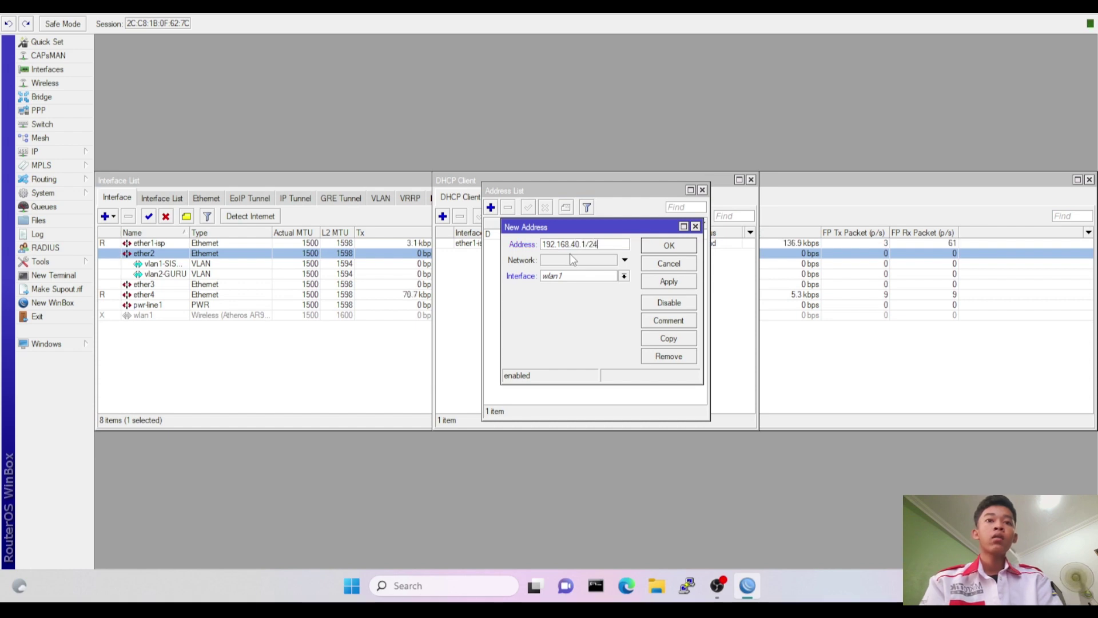
pyautogui.click(589, 277)
pyautogui.click(585, 331)
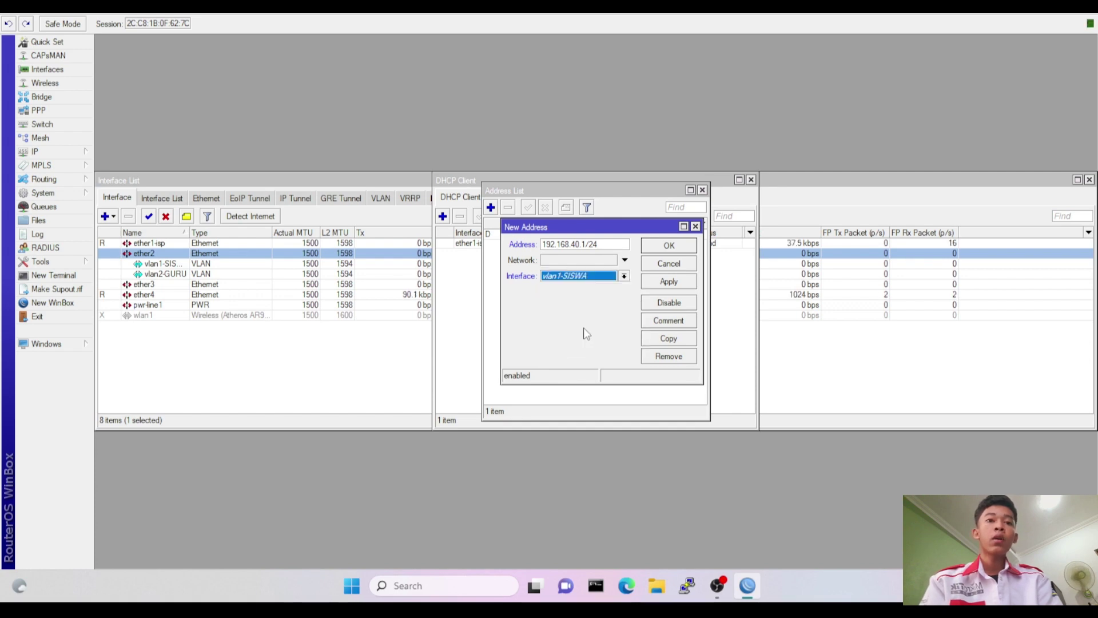
pyautogui.click(660, 250)
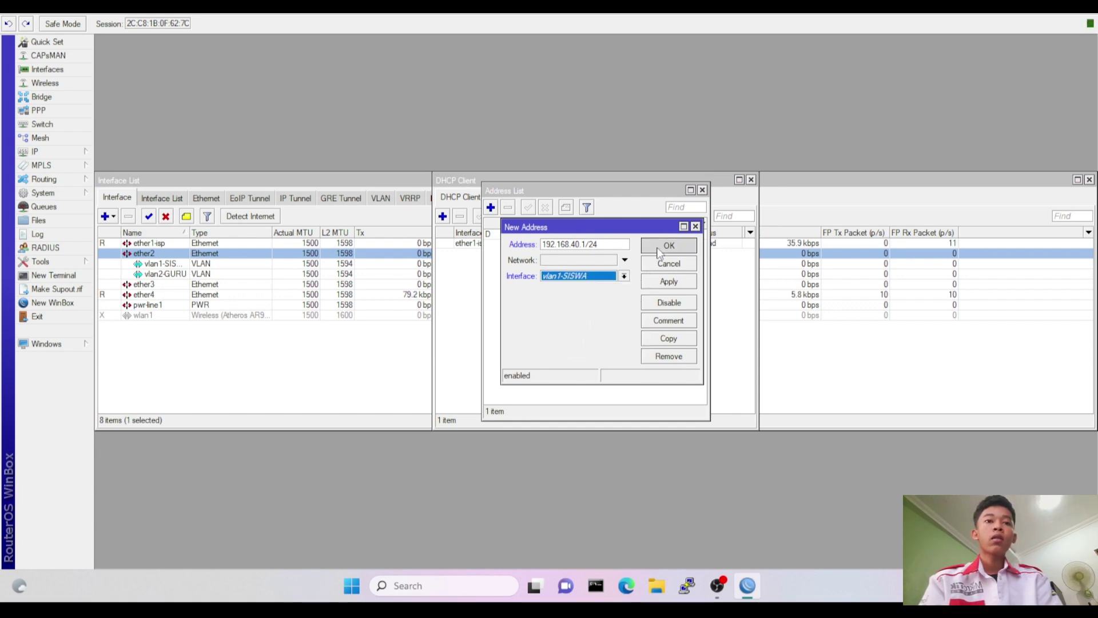
# Add address 192.168.60.1/24 on vlan2-GURU.
pyautogui.click(491, 209)
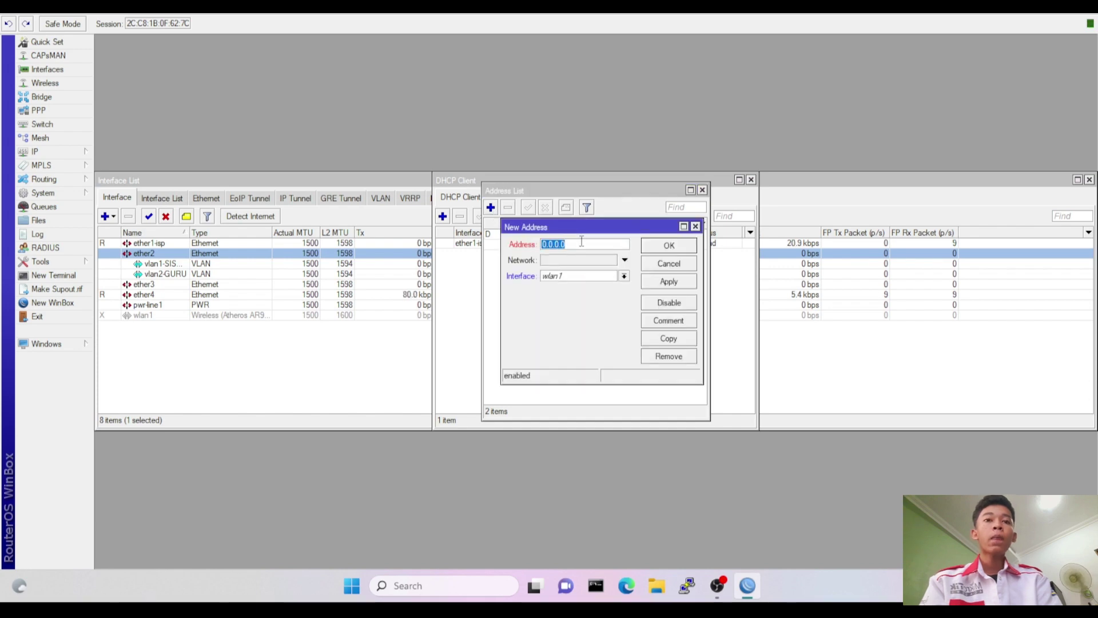
pyautogui.write('192.168.')
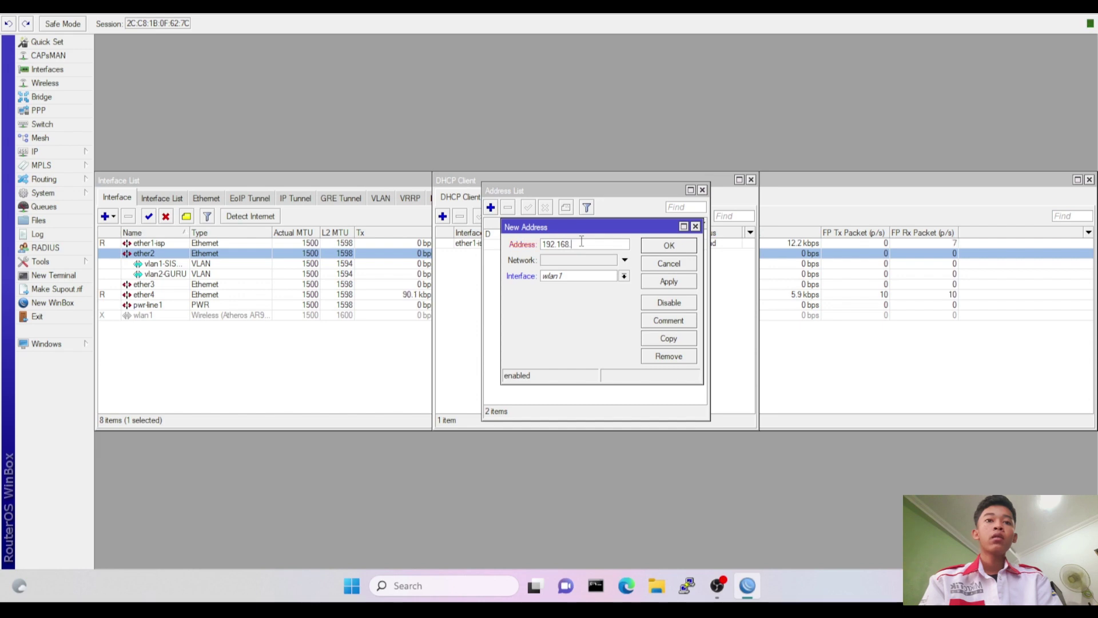
pyautogui.write('60.')
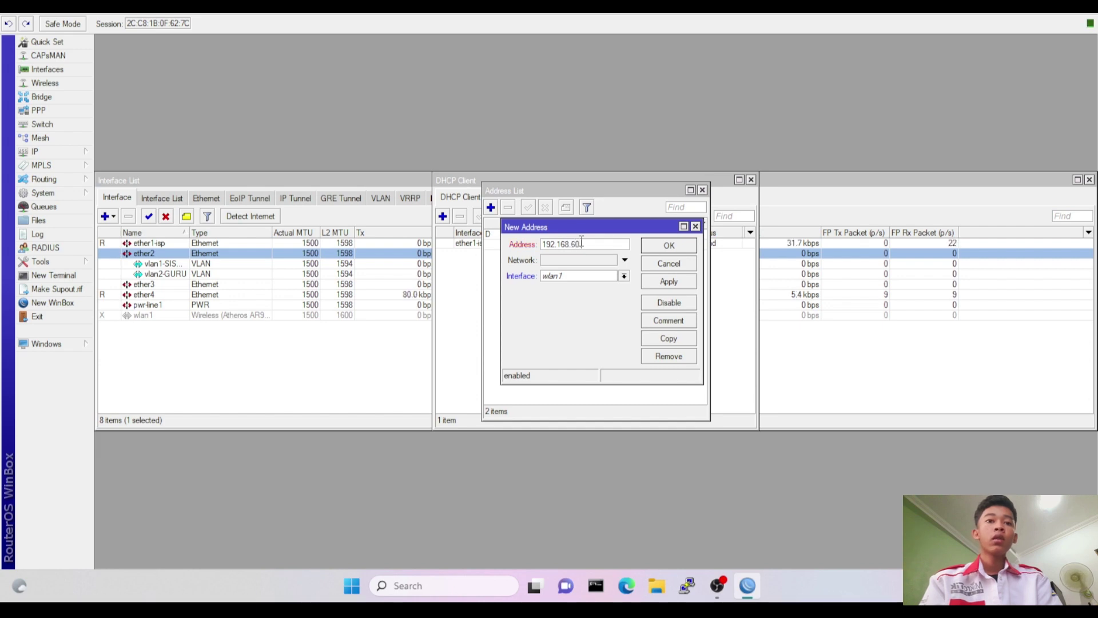
pyautogui.write('1/24')
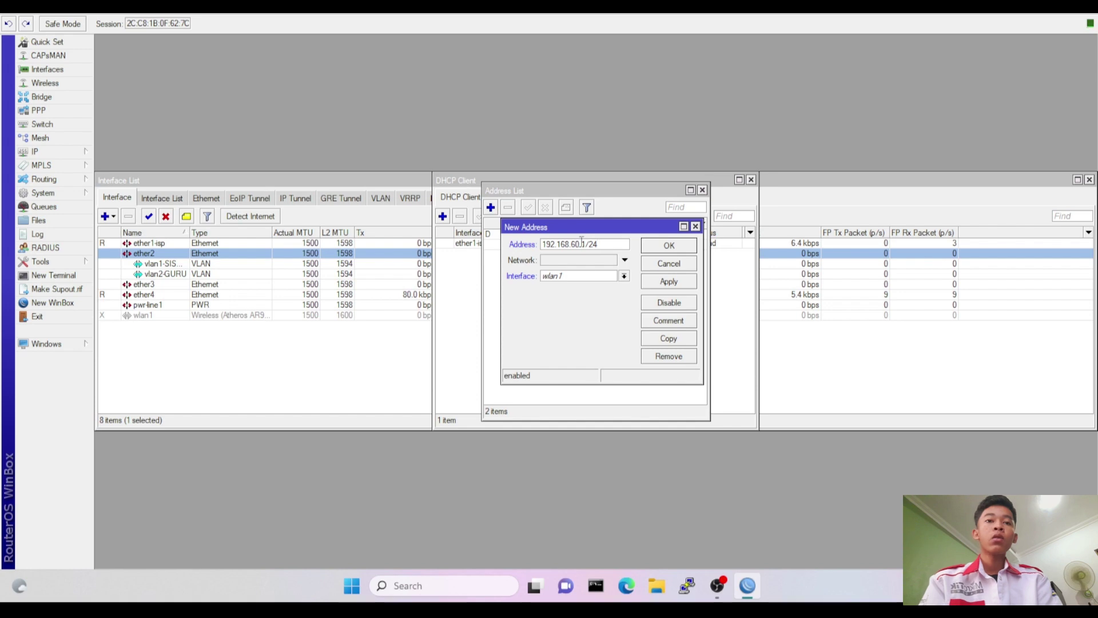
pyautogui.click(589, 277)
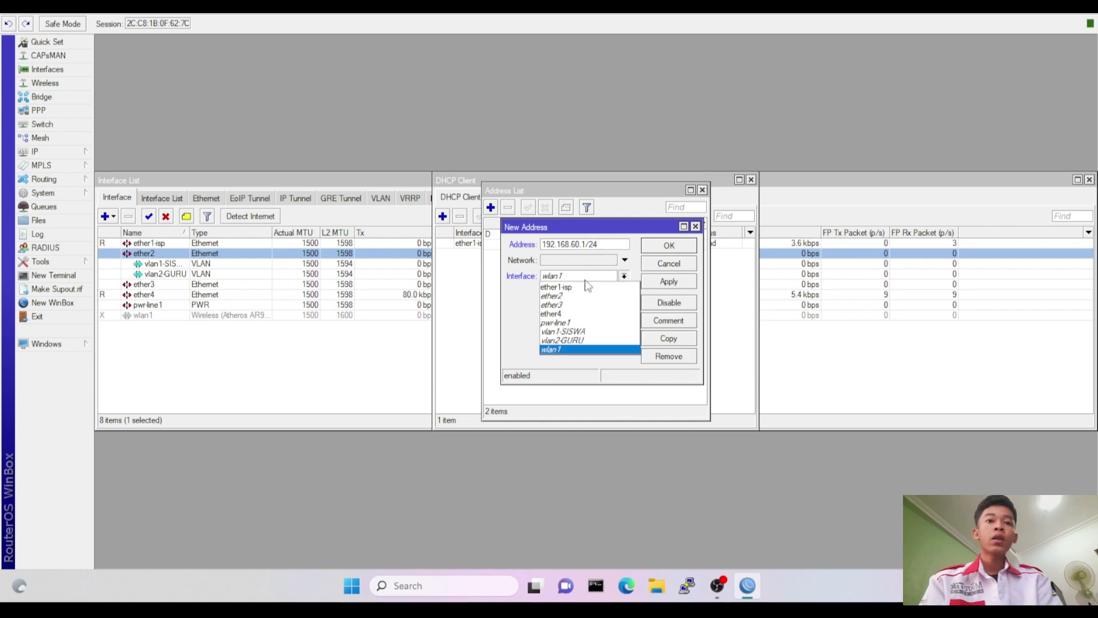
pyautogui.click(578, 342)
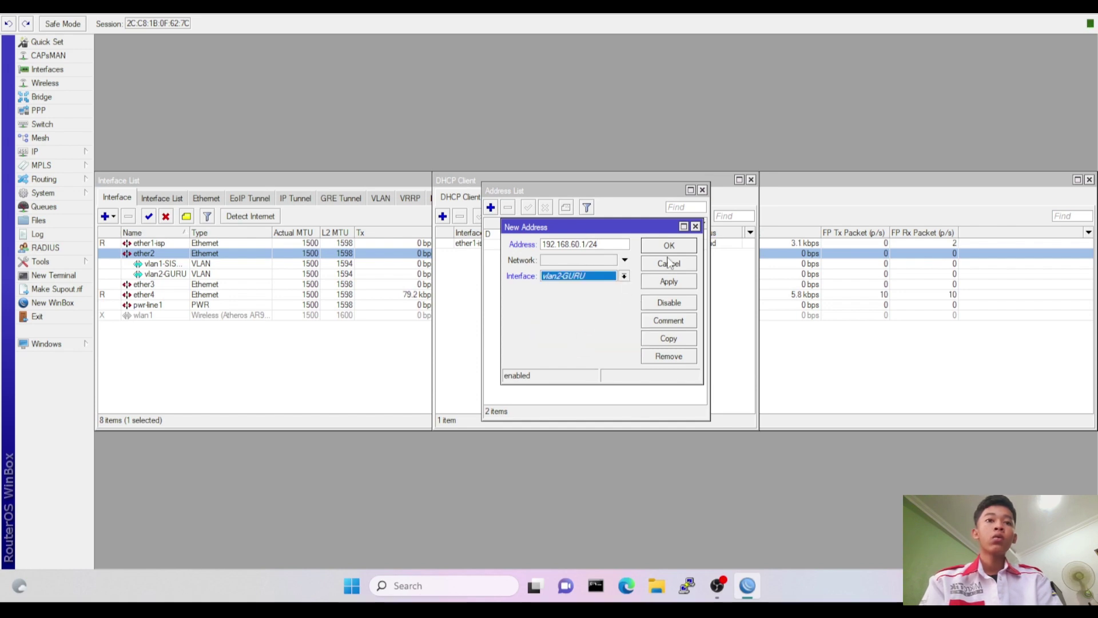
pyautogui.click(670, 247)
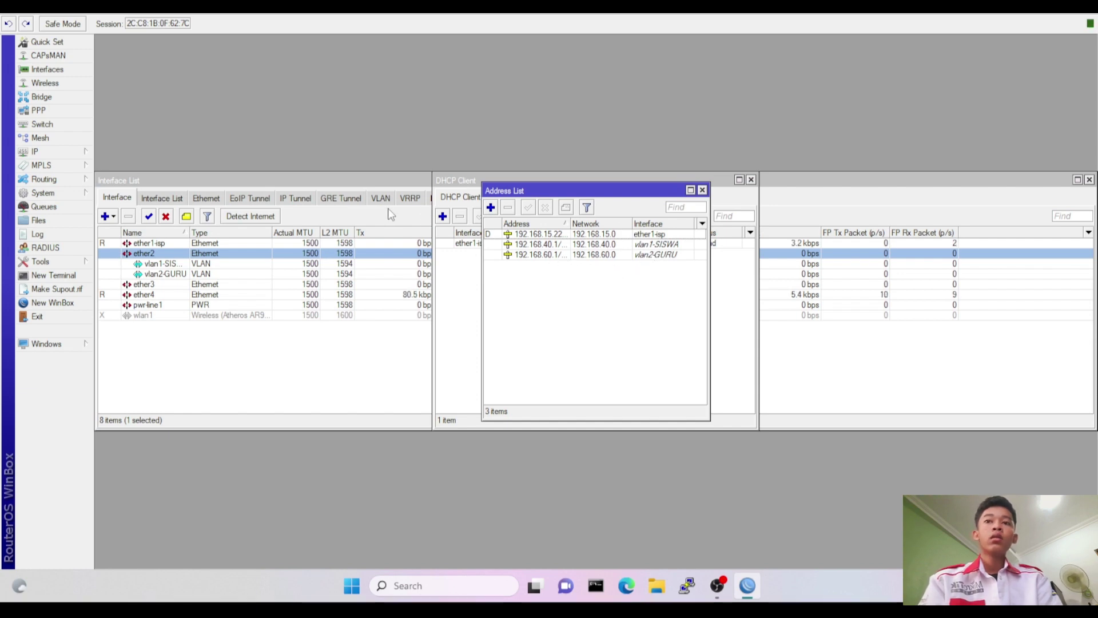
# Enable the wlan1 wireless interface.
pyautogui.click(57, 86)
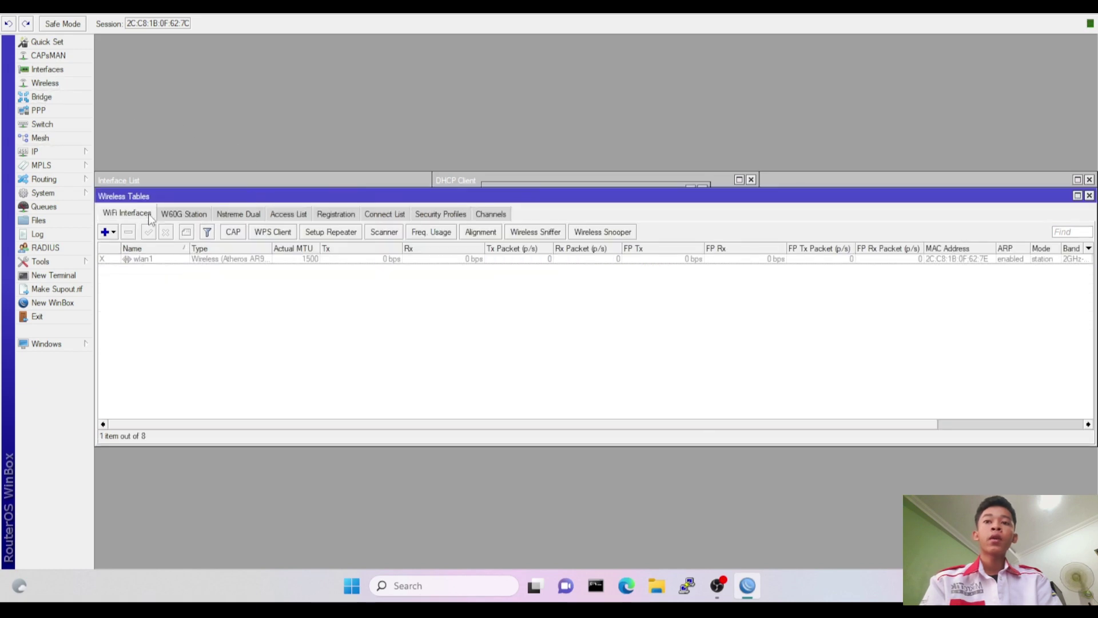
pyautogui.click(154, 259)
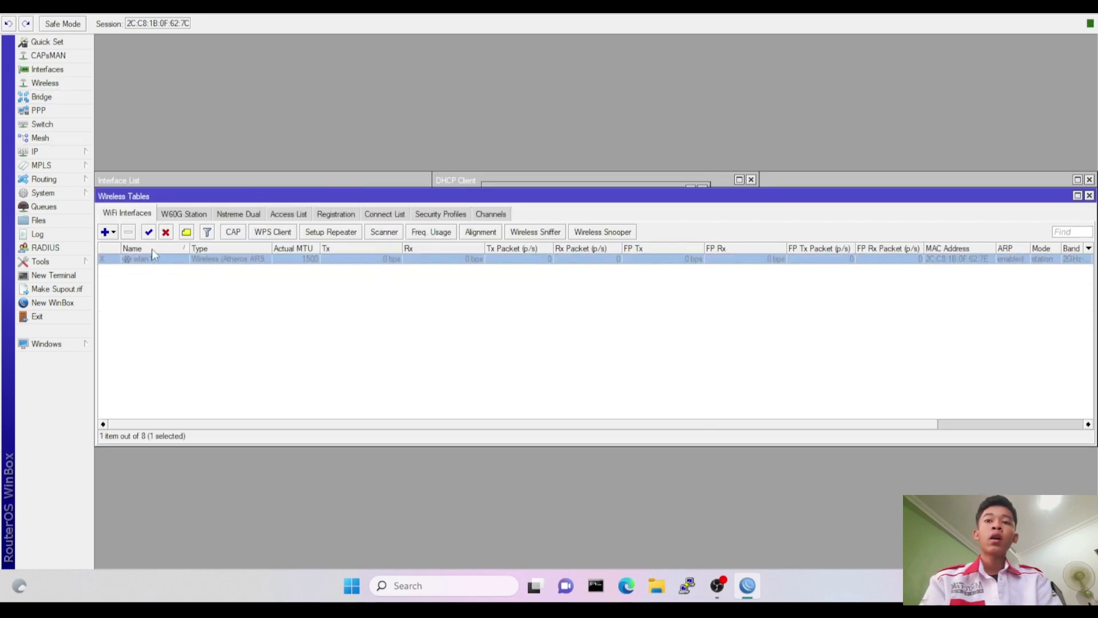
pyautogui.click(149, 235)
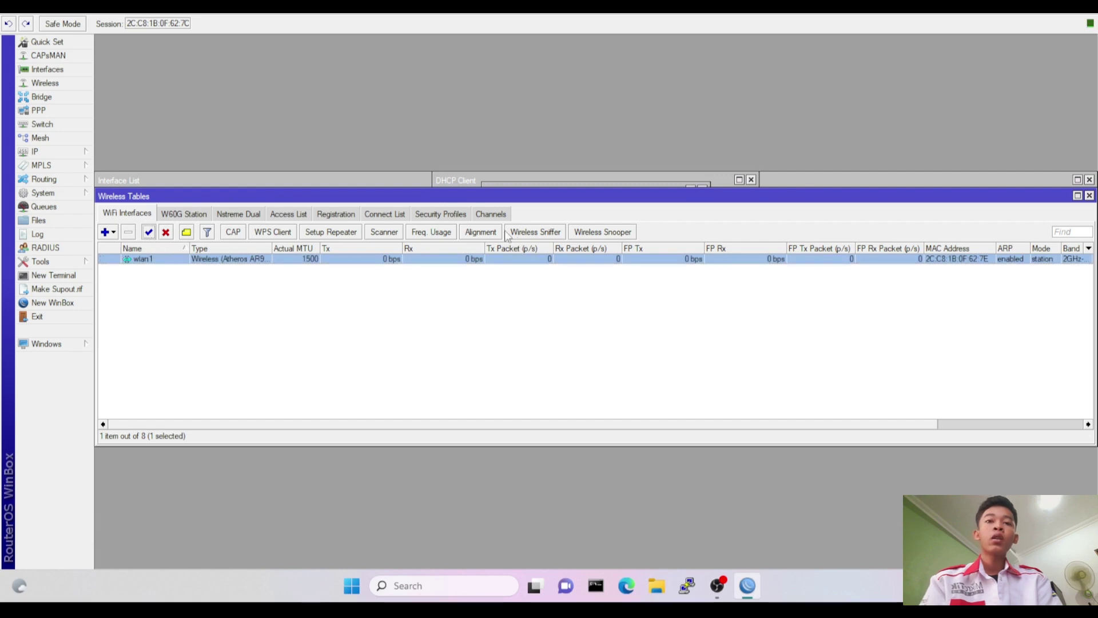
# Create security profile 'TUGAS' with dynamic keys and WPA PSK plus WPA2 PSK authentication.
pyautogui.click(433, 216)
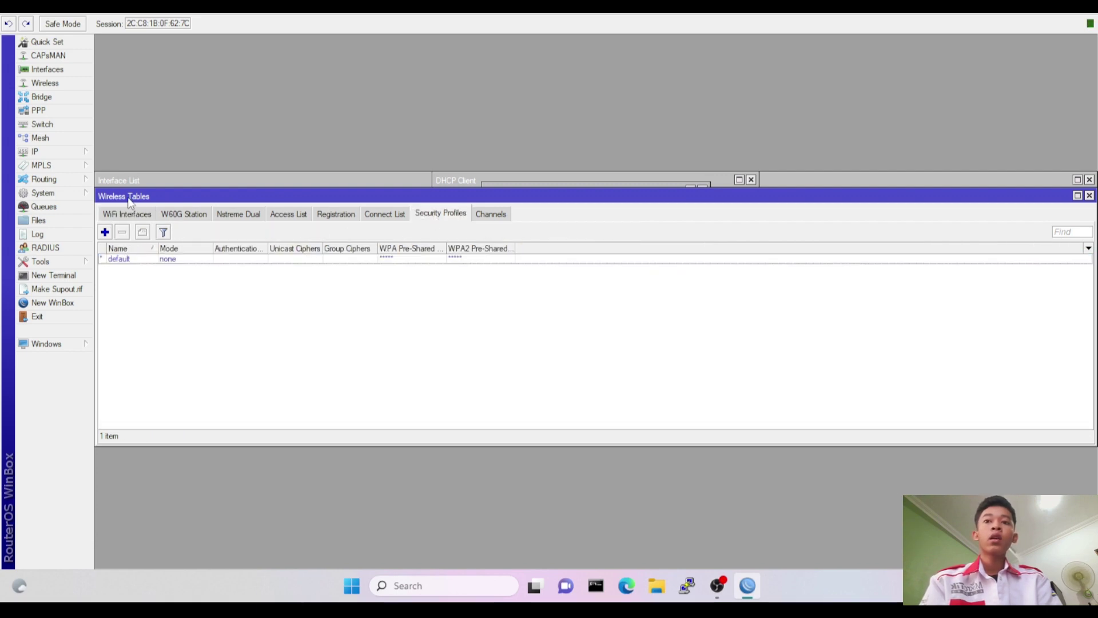
pyautogui.click(108, 231)
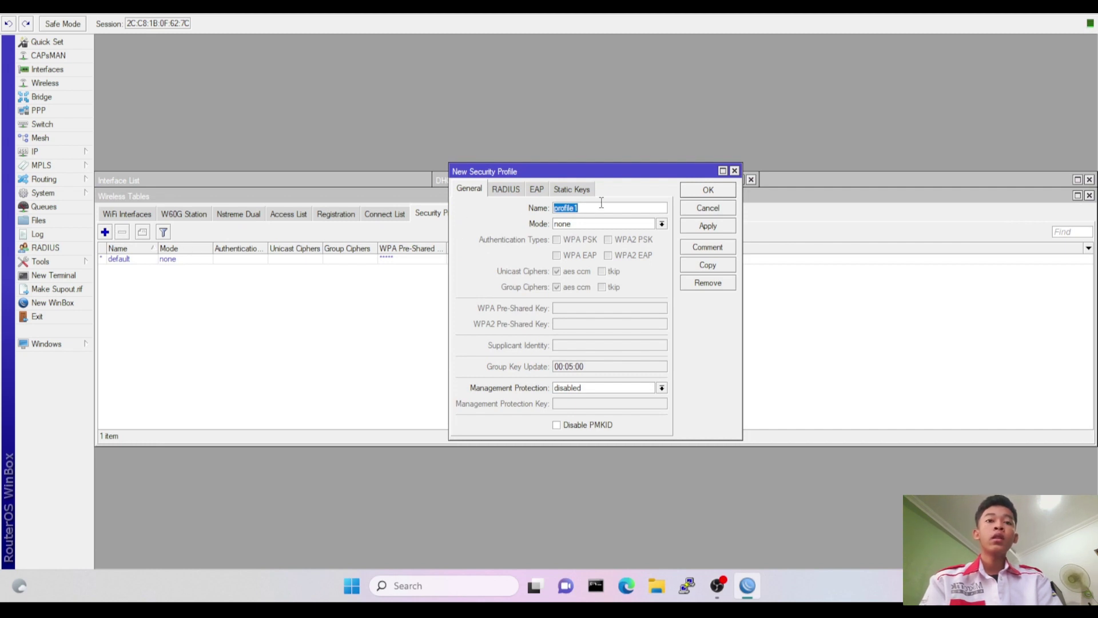
pyautogui.write('T')
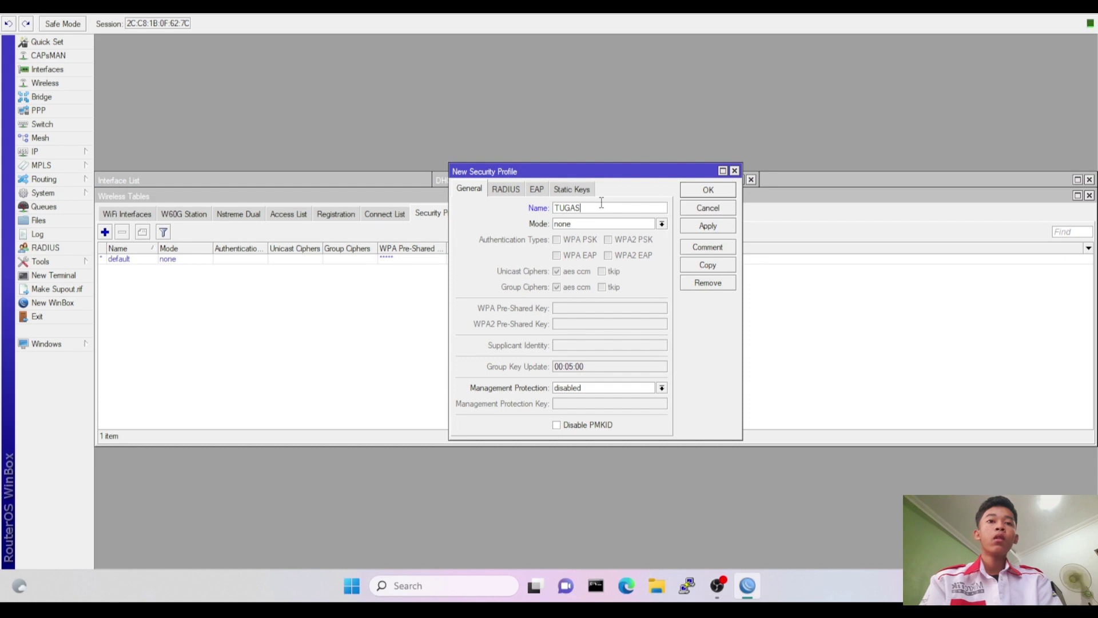
pyautogui.write('UGAS')
pyautogui.click(620, 226)
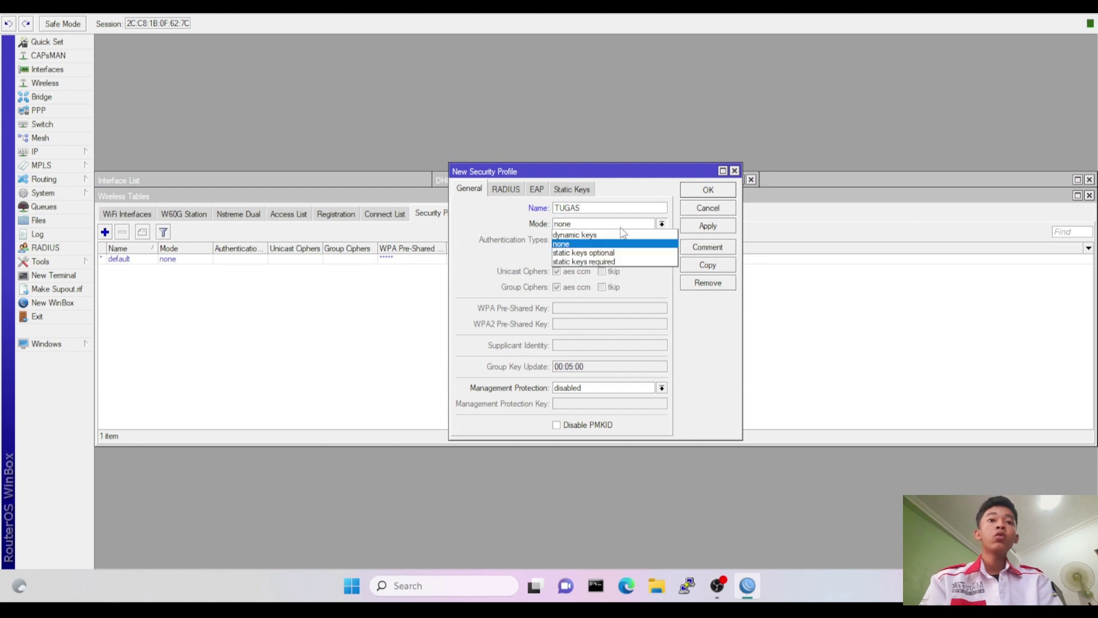
pyautogui.click(616, 237)
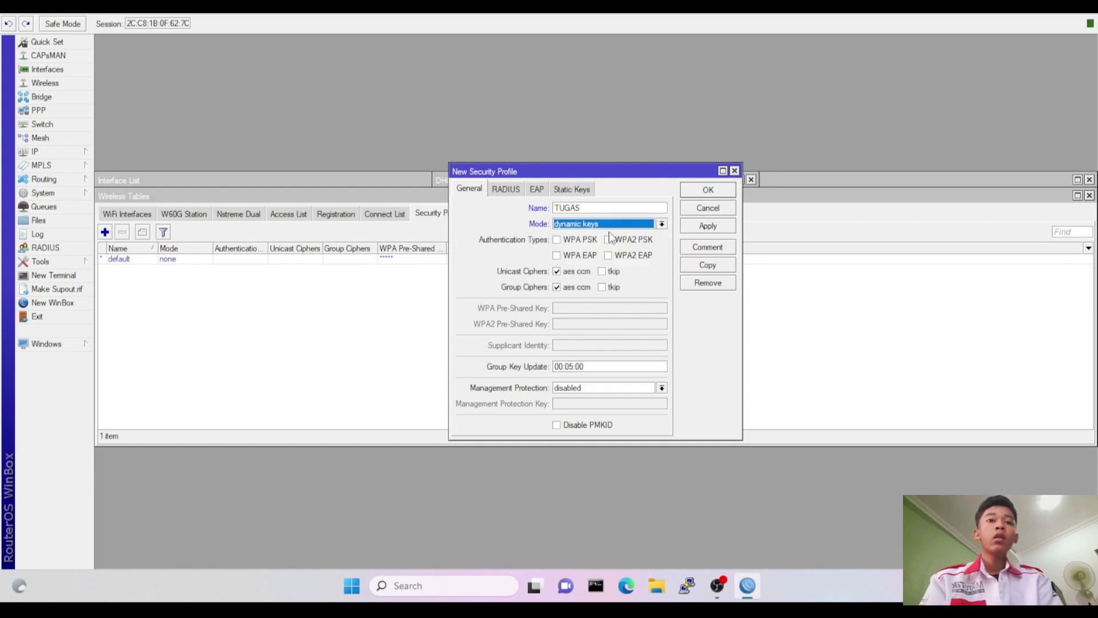
pyautogui.click(559, 241)
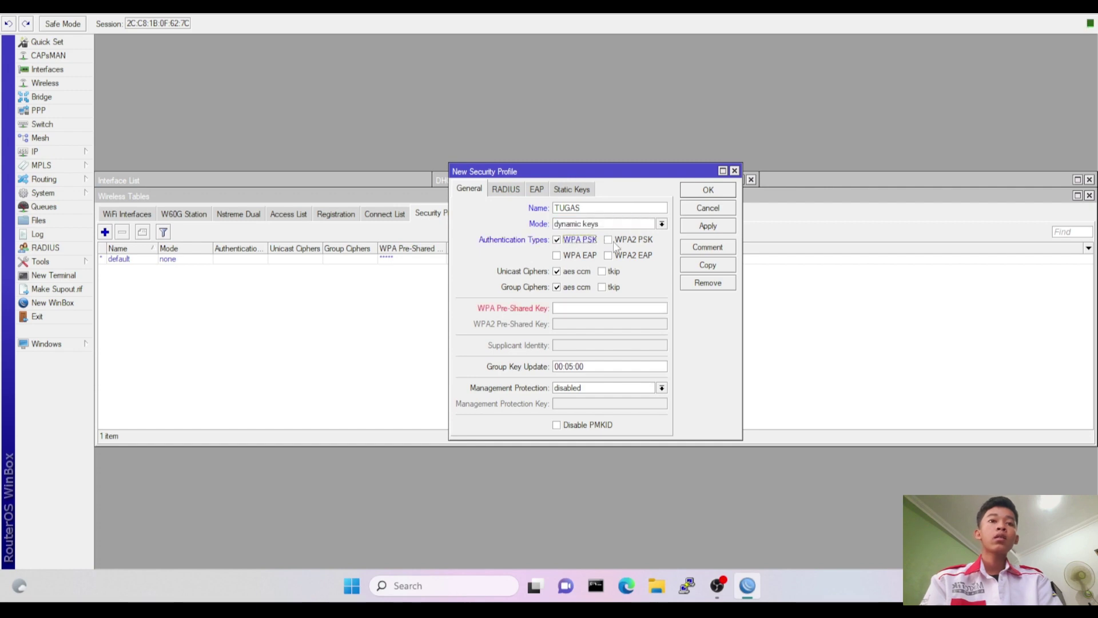
pyautogui.click(608, 241)
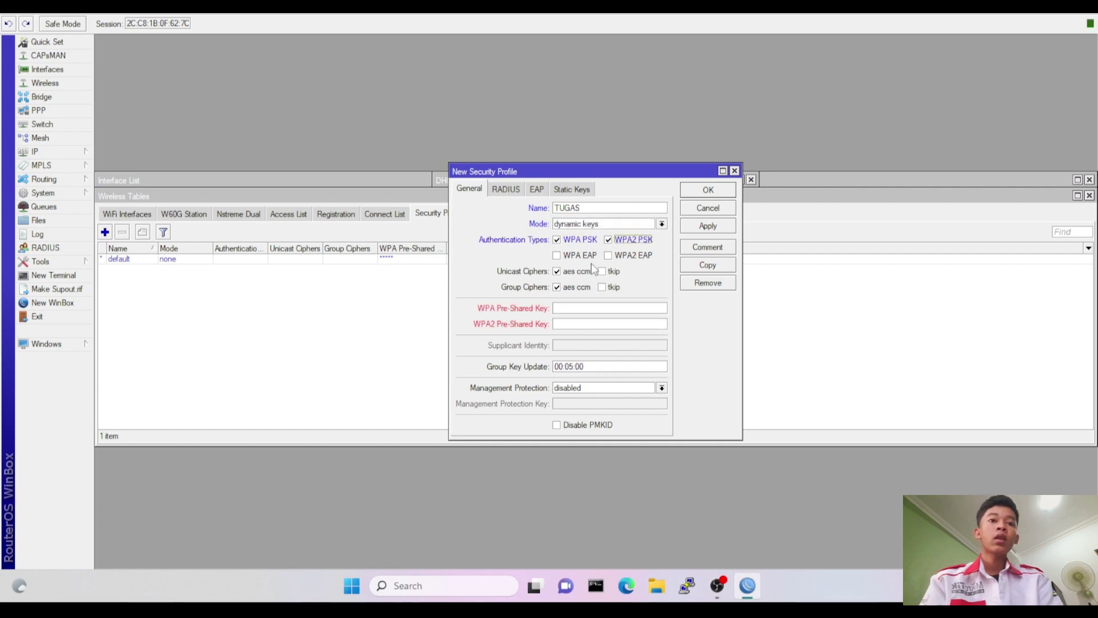
# Enter the WPA and WPA2 pre-shared keys and save the TUGAS profile.
pyautogui.click(584, 307)
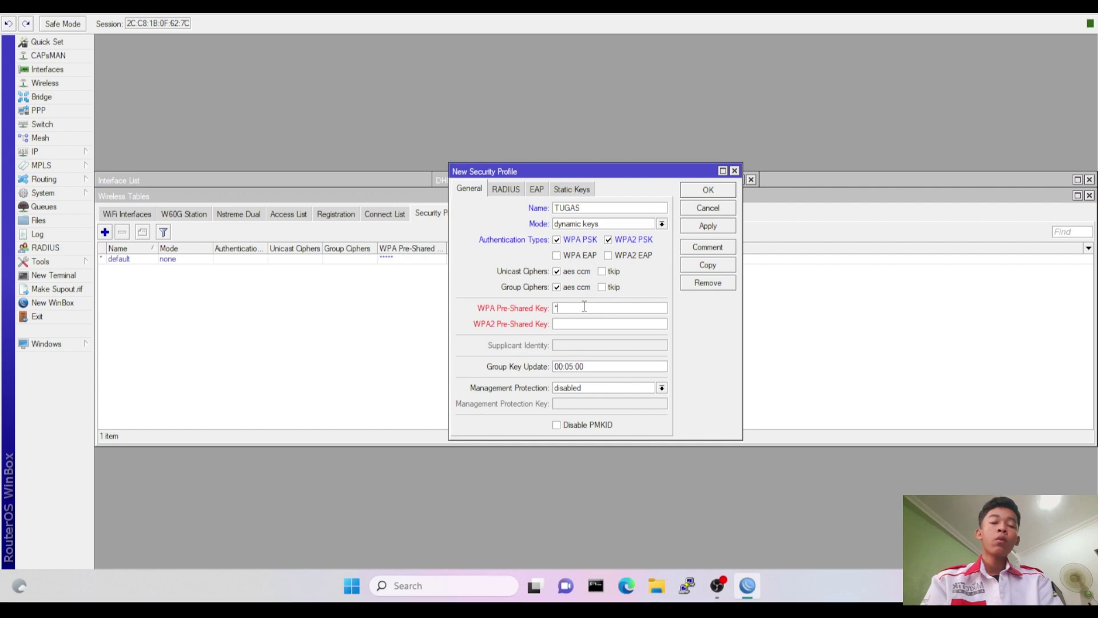
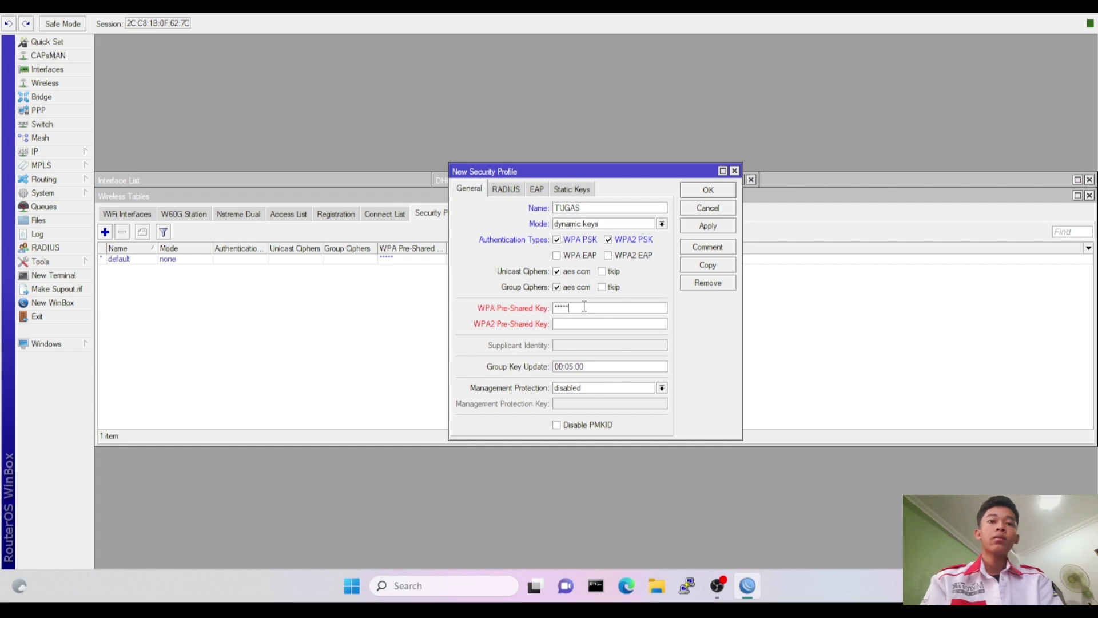
pyautogui.click(586, 323)
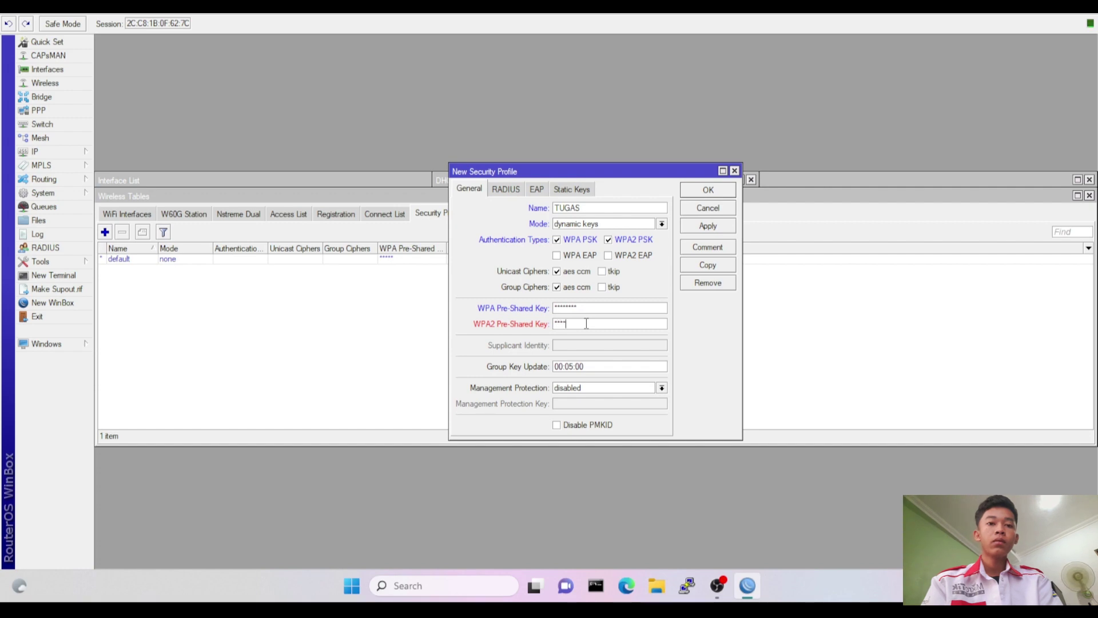
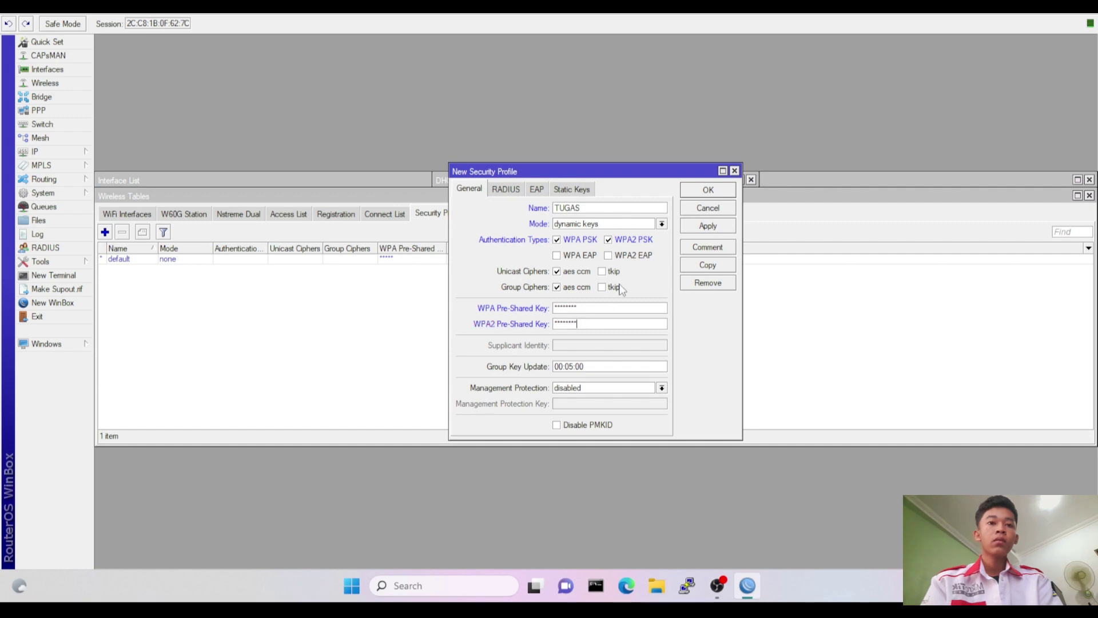
pyautogui.click(710, 190)
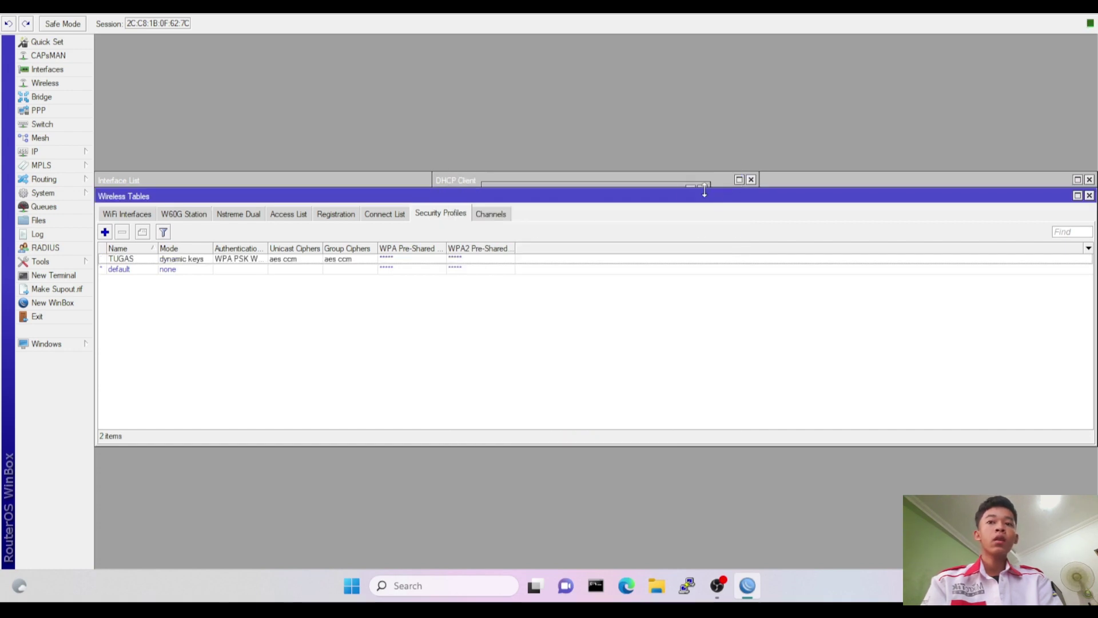
# Configure wlan1 as ap bridge with SSID 'TEGAR' and security profile TUGAS.
pyautogui.click(146, 213)
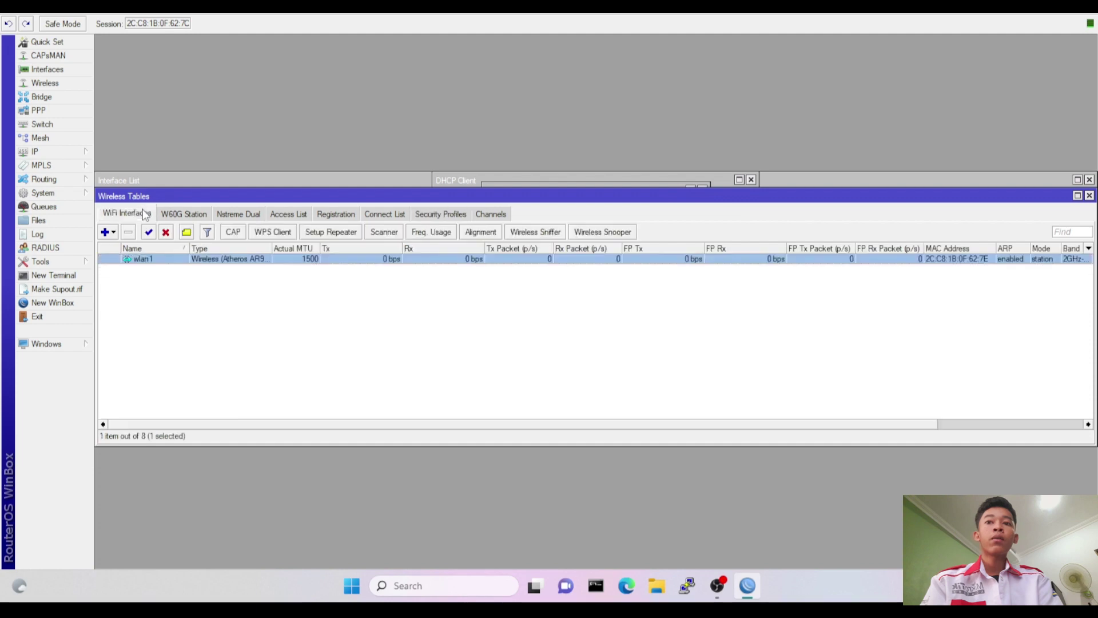
pyautogui.doubleClick(185, 260)
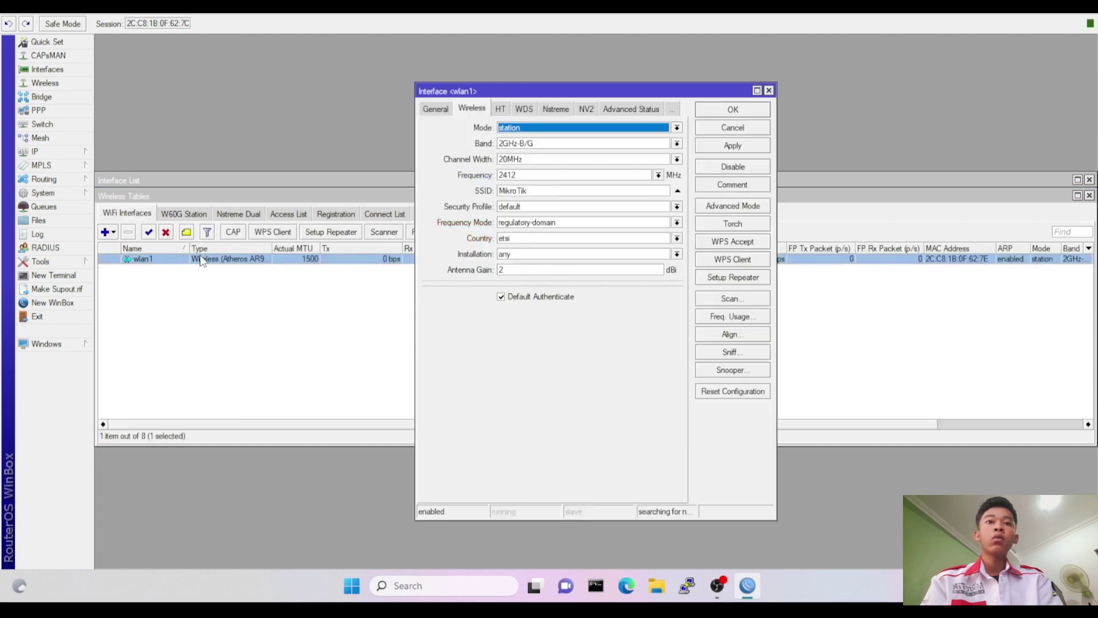
pyautogui.click(569, 132)
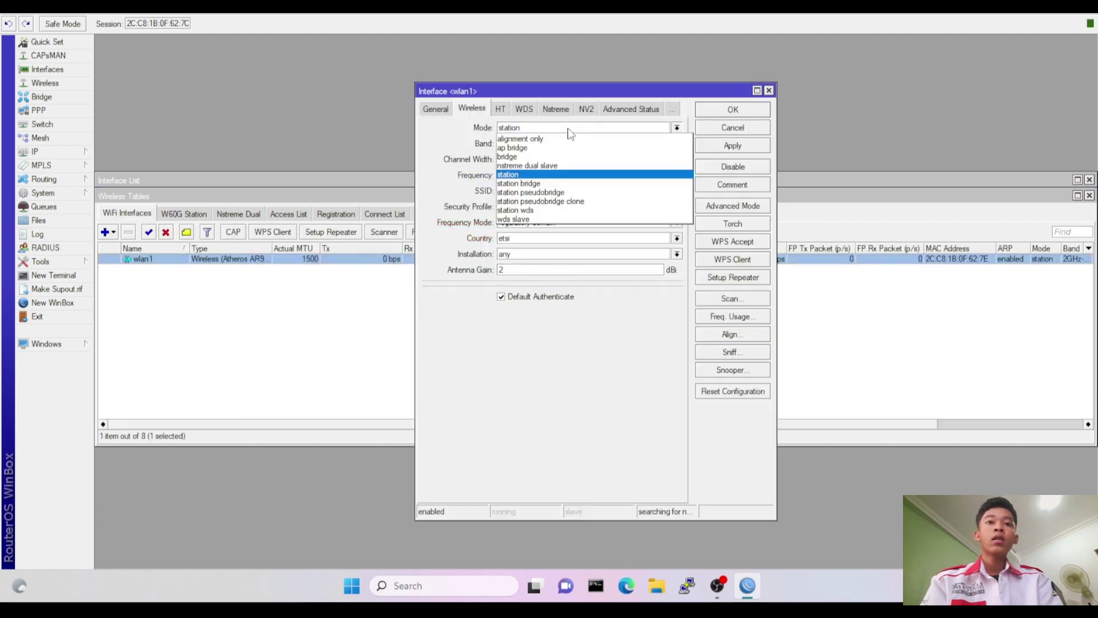
pyautogui.click(540, 150)
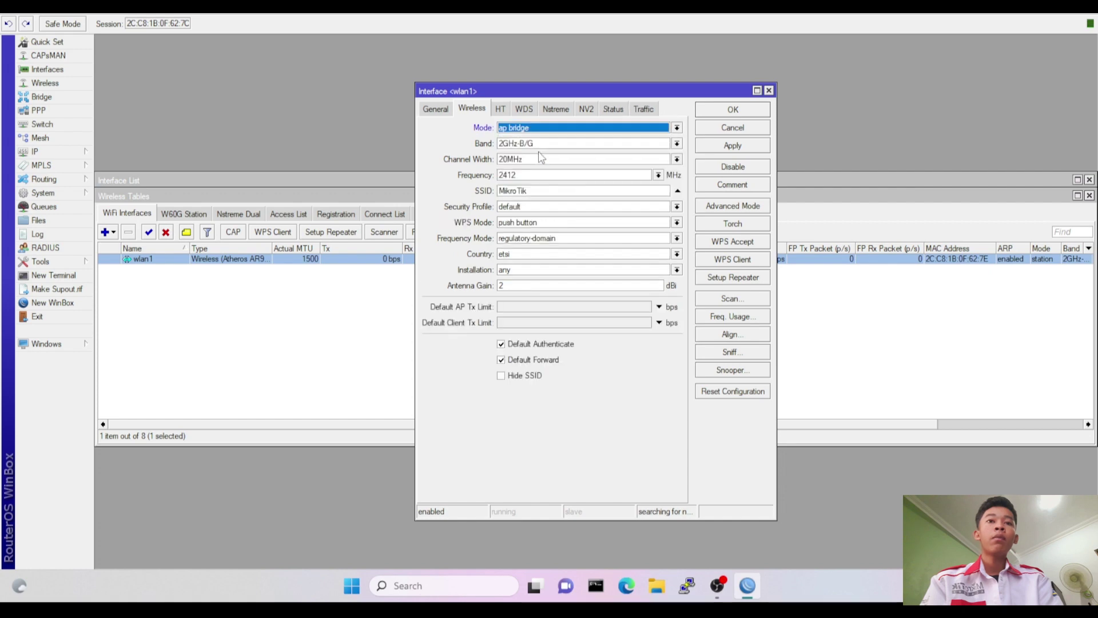
pyautogui.click(545, 190)
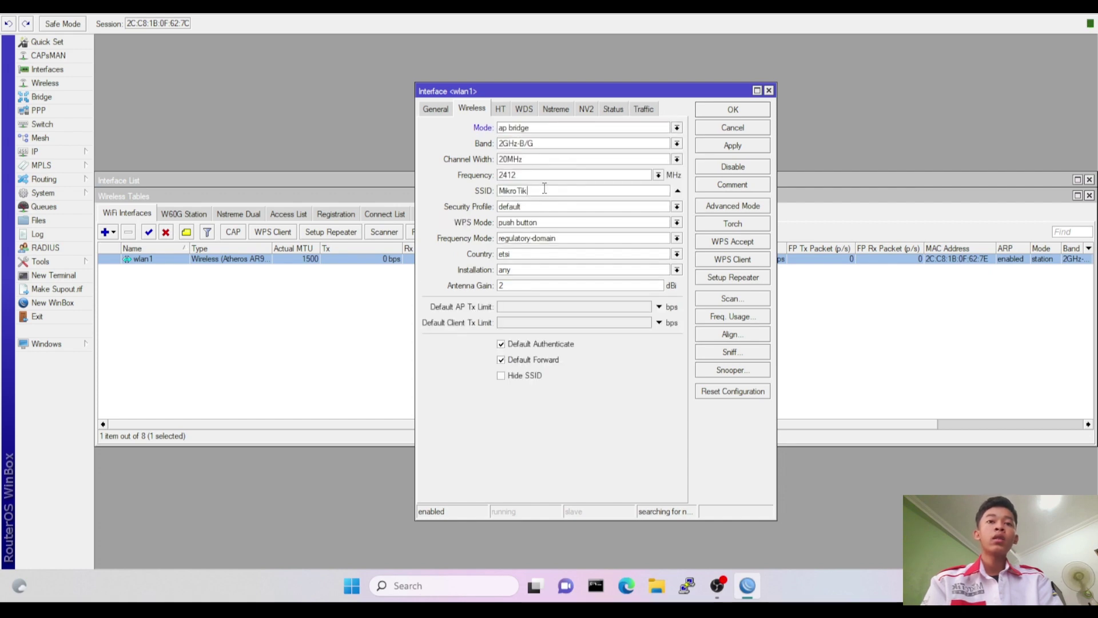
pyautogui.press('BackSpace')
pyautogui.press('BackSpace')
pyautogui.press('BackSpace')
pyautogui.press('BackSpace')
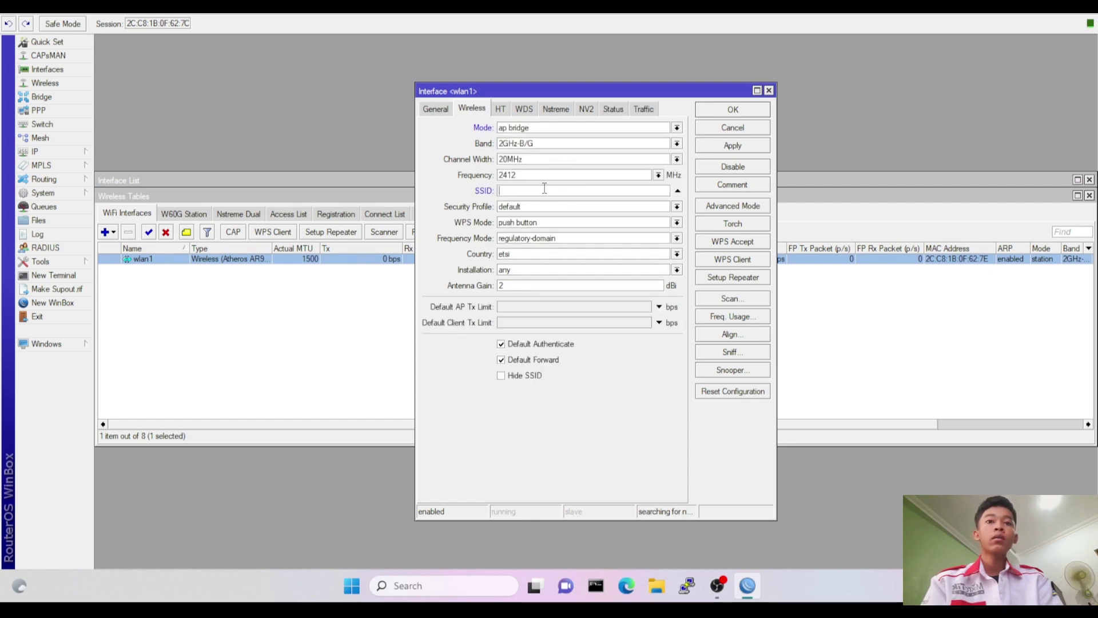
pyautogui.write('TEGAR')
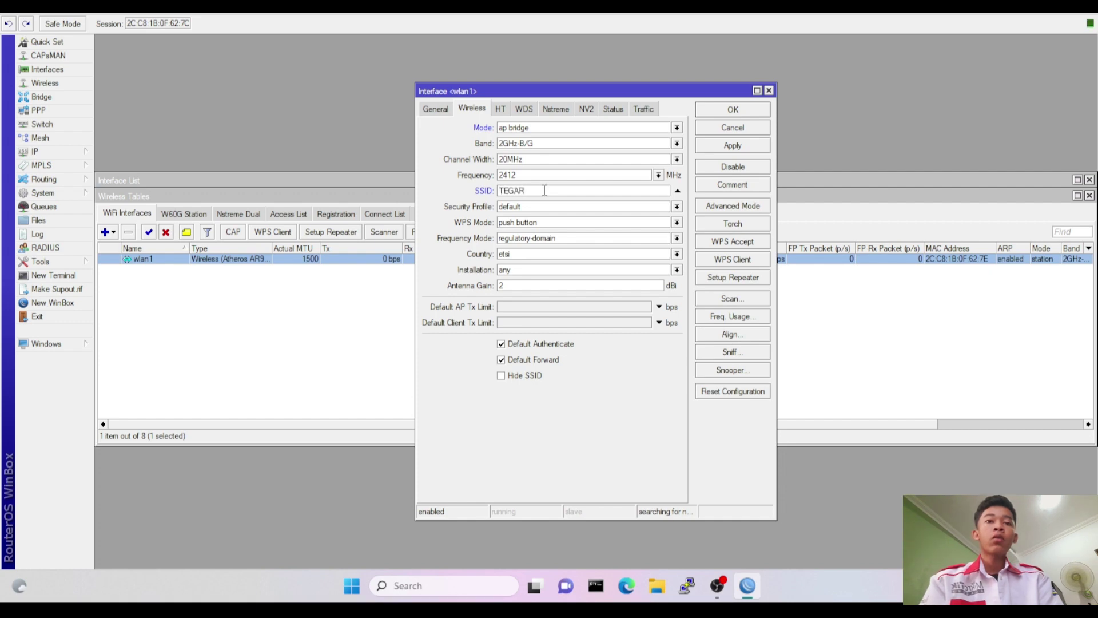
pyautogui.click(555, 211)
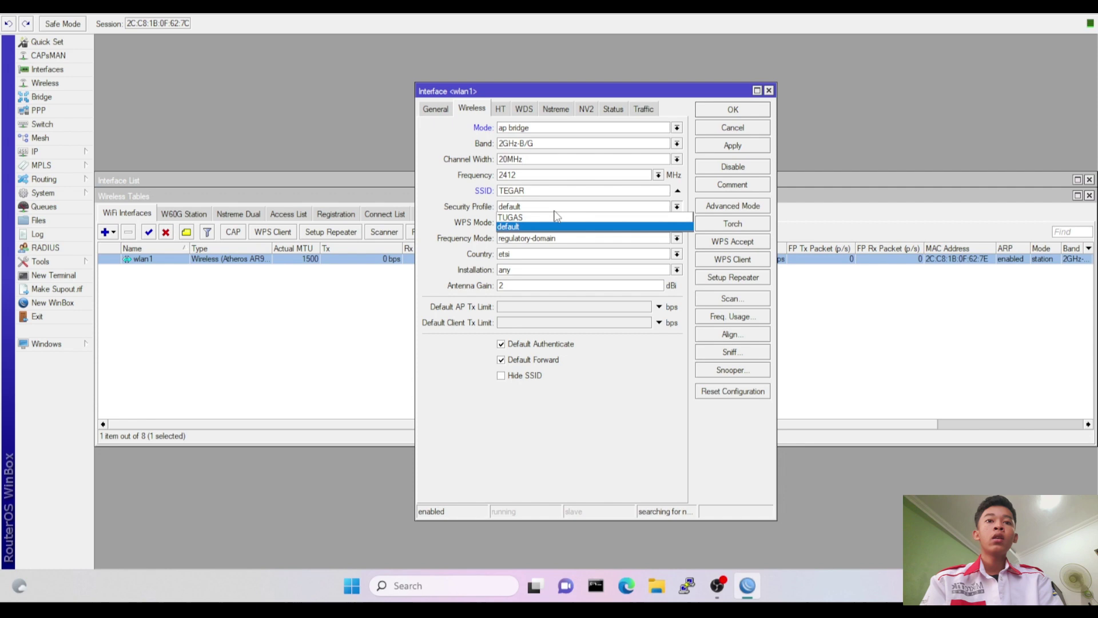
pyautogui.click(554, 218)
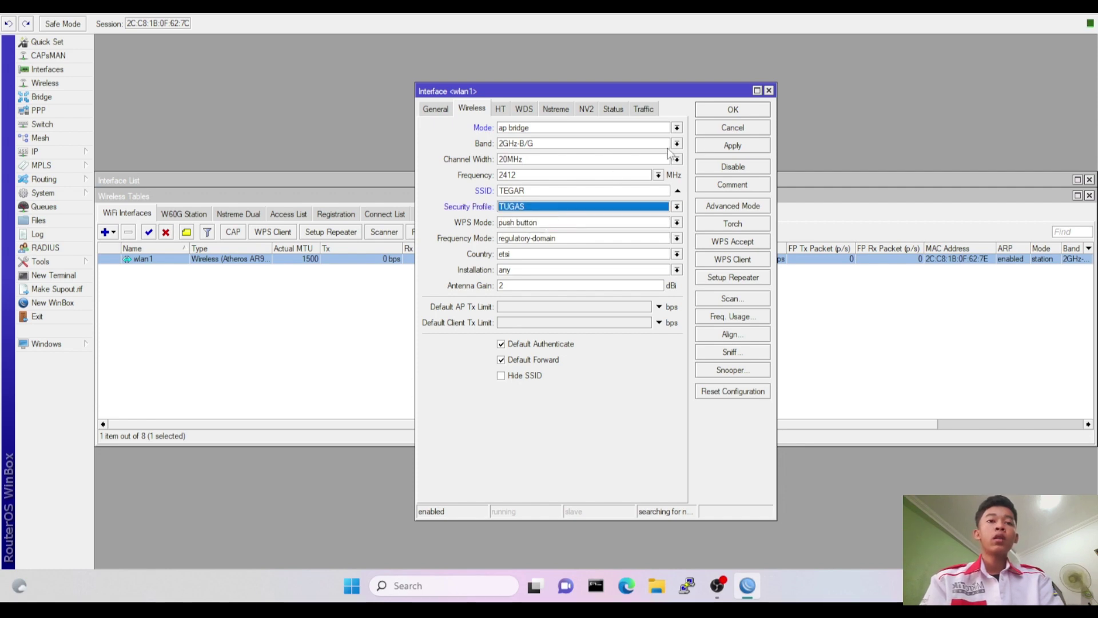
pyautogui.click(716, 112)
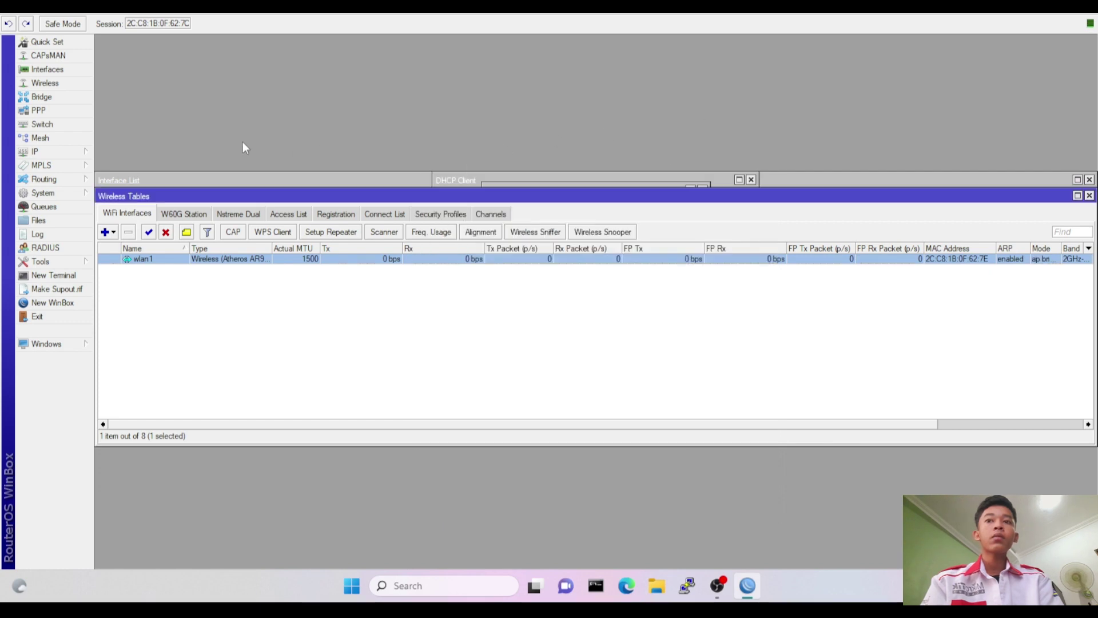
# Add address 192.168.20.1/24 on wlan1.
pyautogui.click(87, 152)
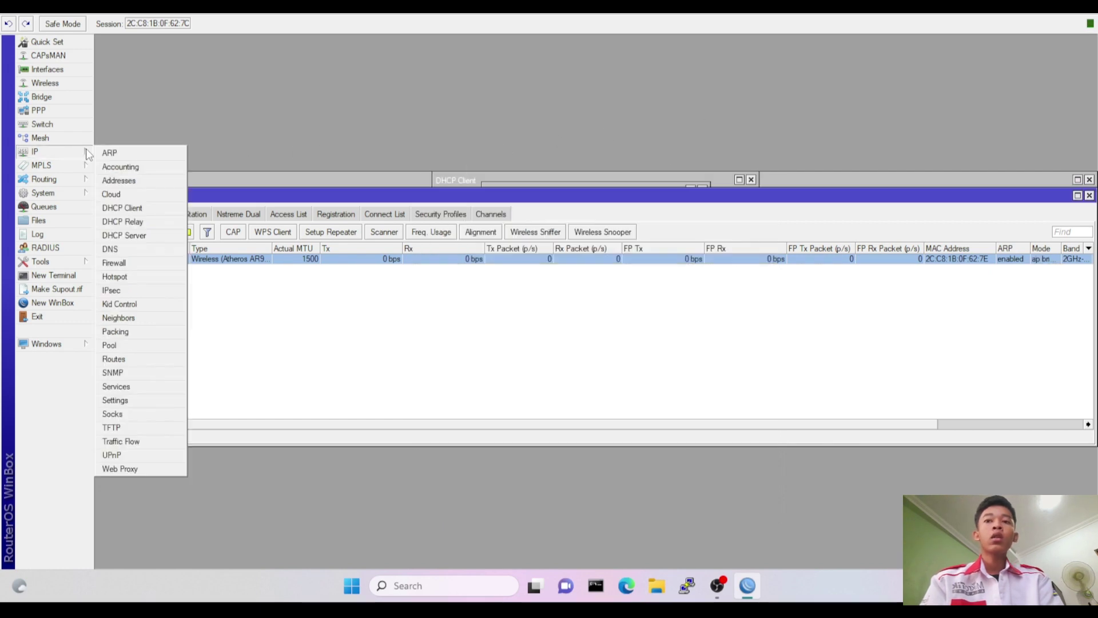
pyautogui.click(133, 182)
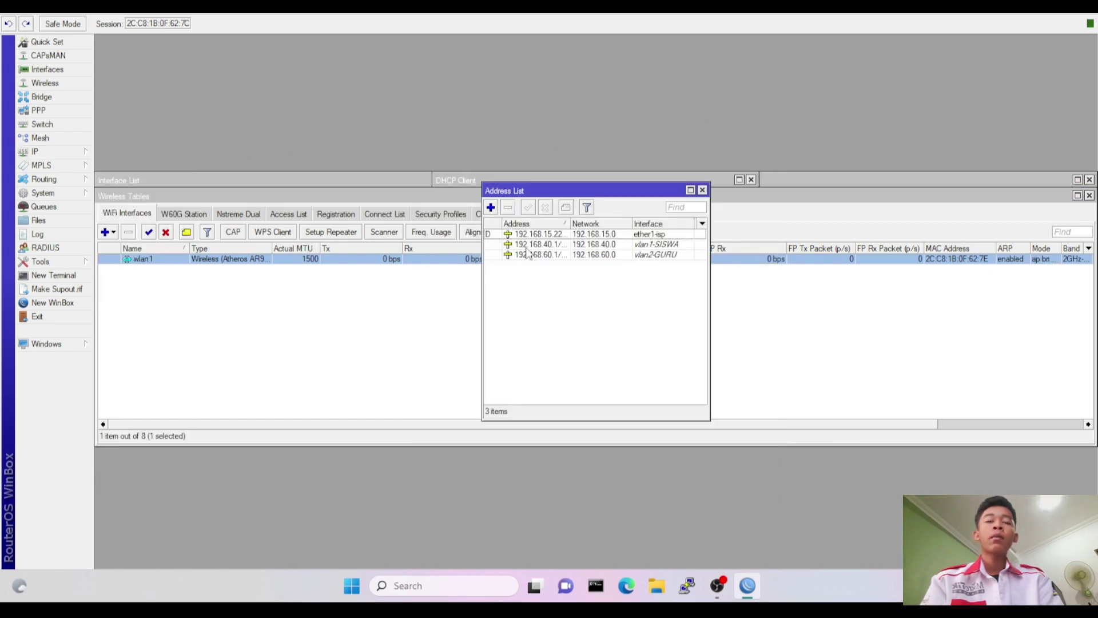
pyautogui.click(493, 211)
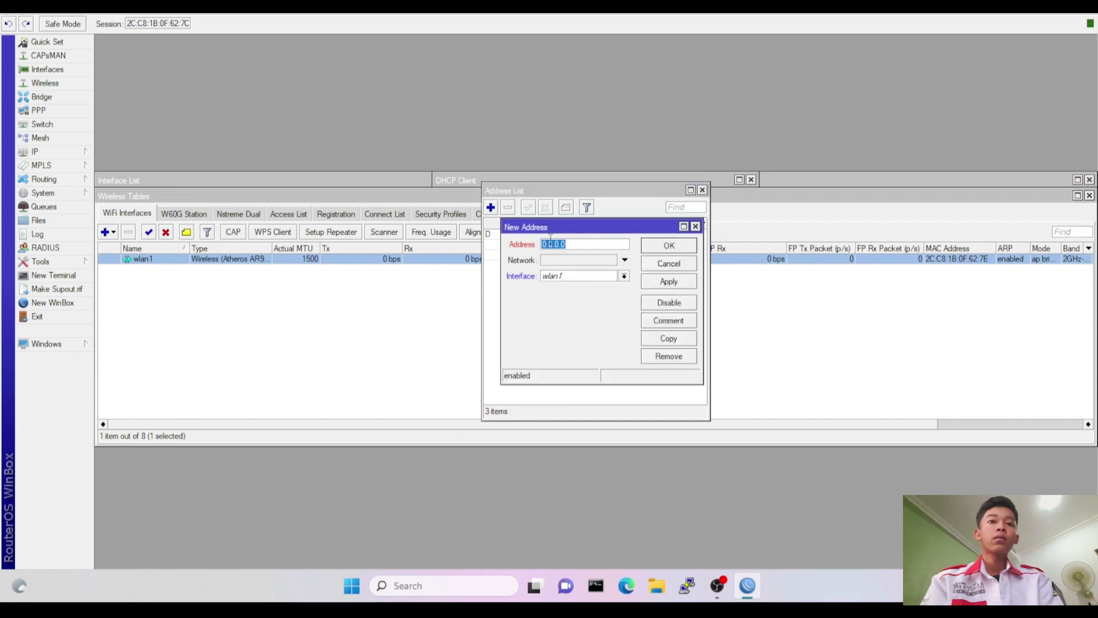
pyautogui.write('192')
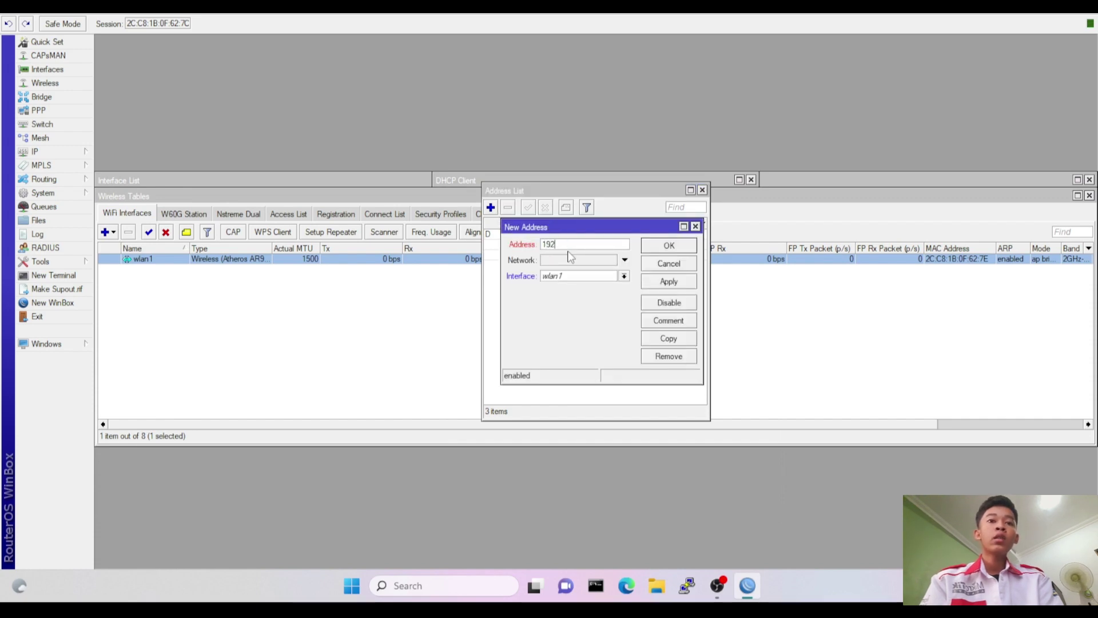
pyautogui.write('.1')
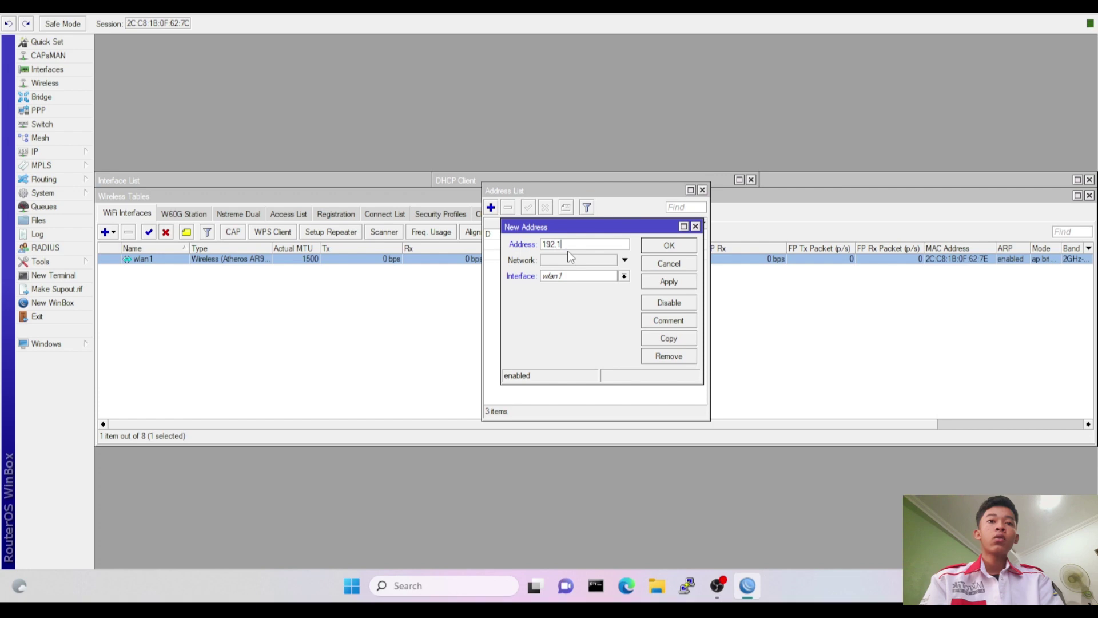
pyautogui.write('68.20.1/24')
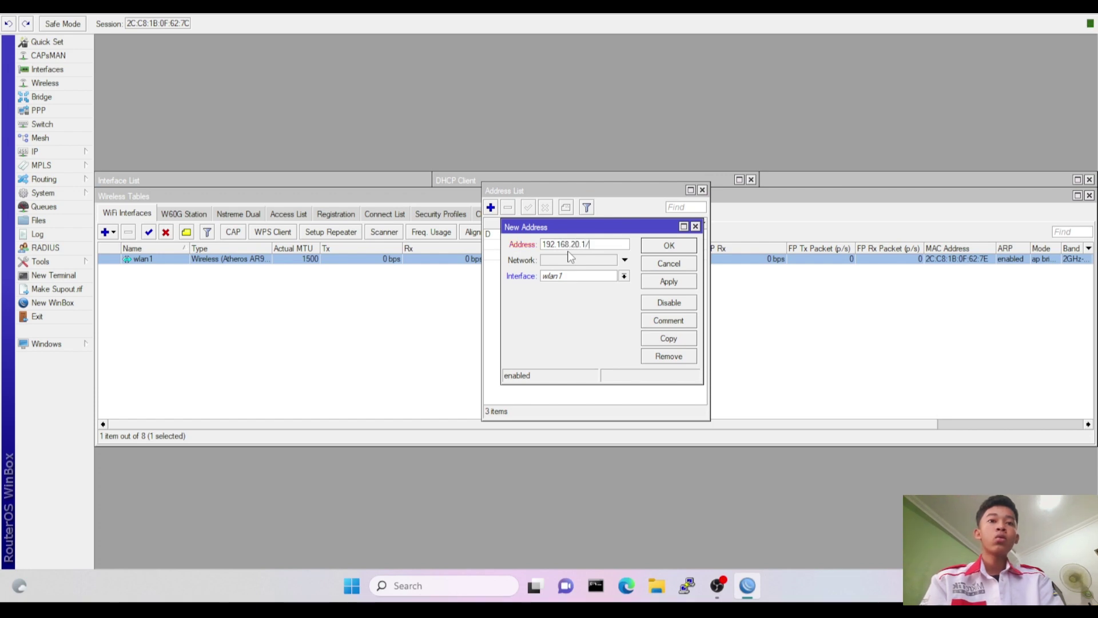
pyautogui.click(665, 283)
pyautogui.click(668, 246)
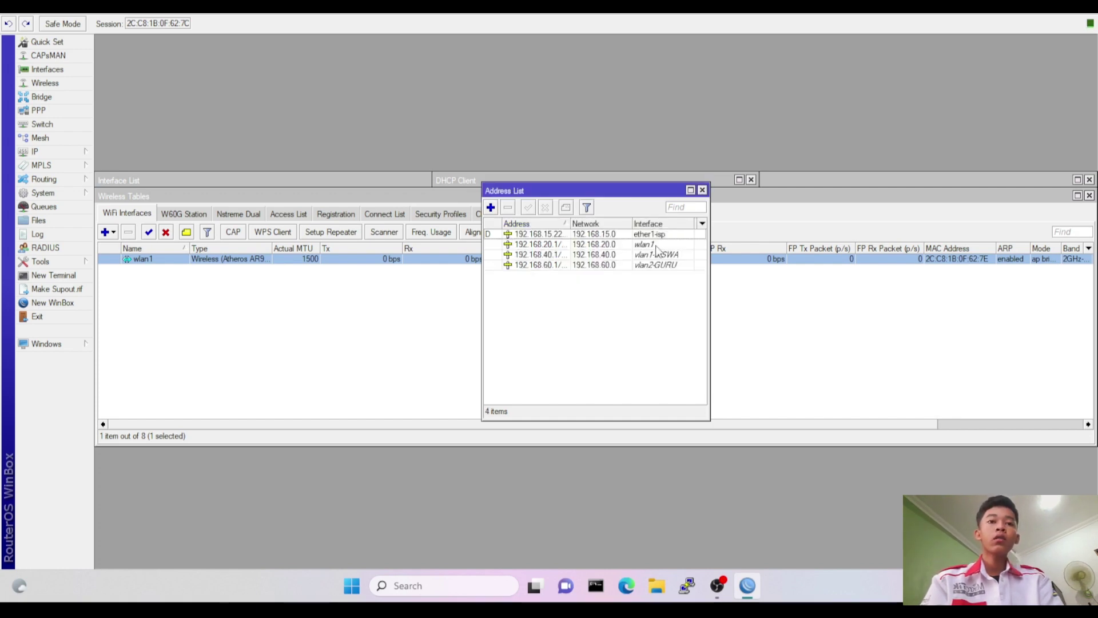
pyautogui.click(80, 154)
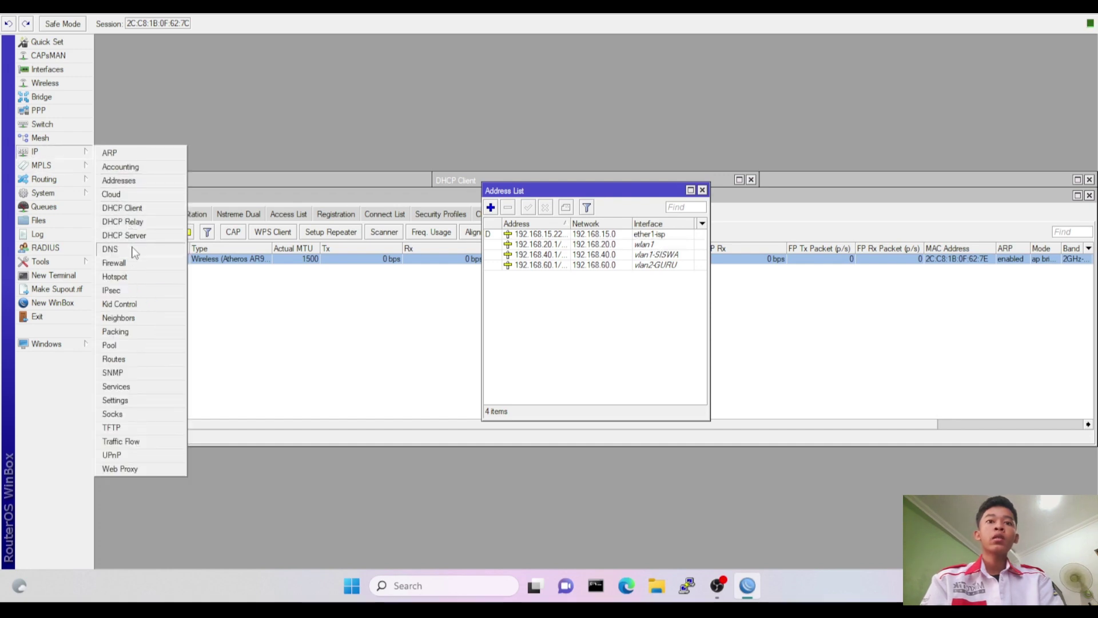
# Add 8.8.8.8 as the router's DNS server and save the DNS settings.
pyautogui.click(134, 252)
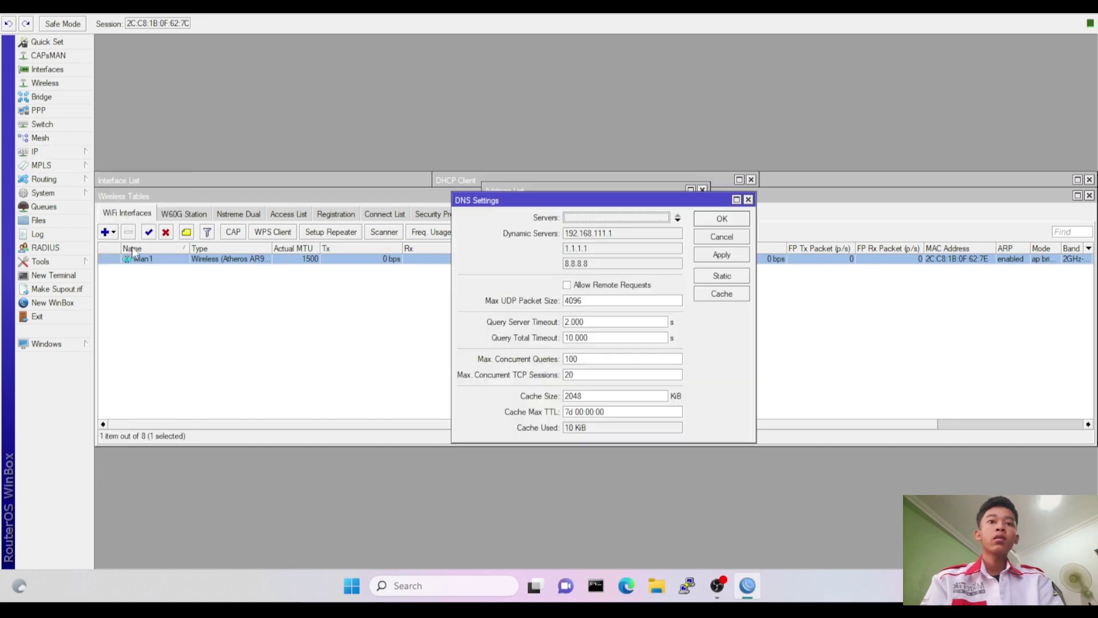
pyautogui.click(586, 218)
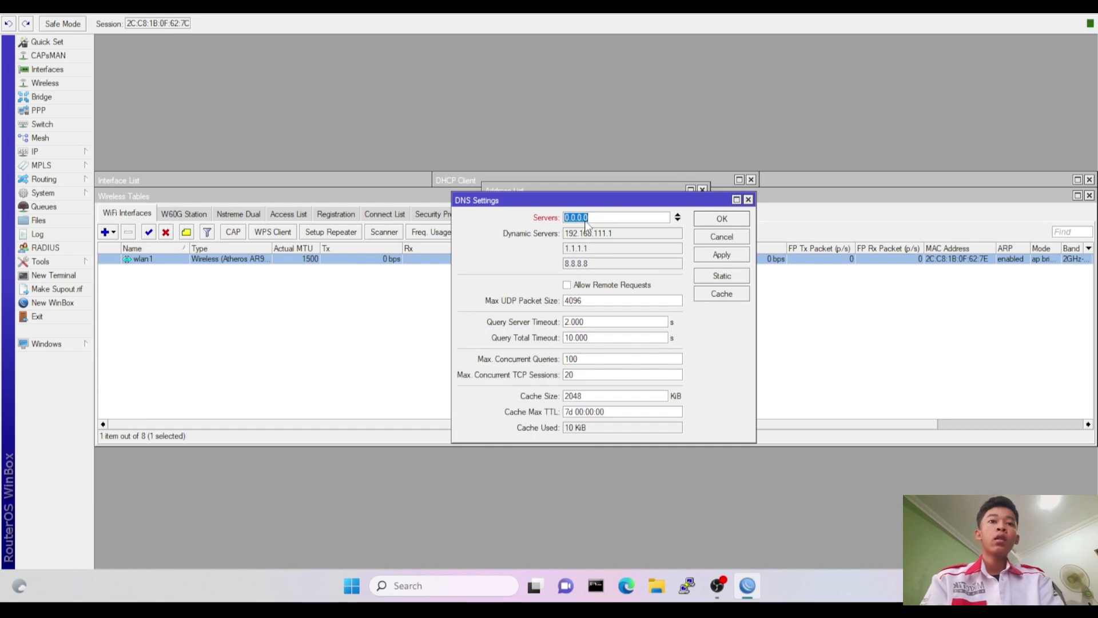
pyautogui.write('8.8.8.8')
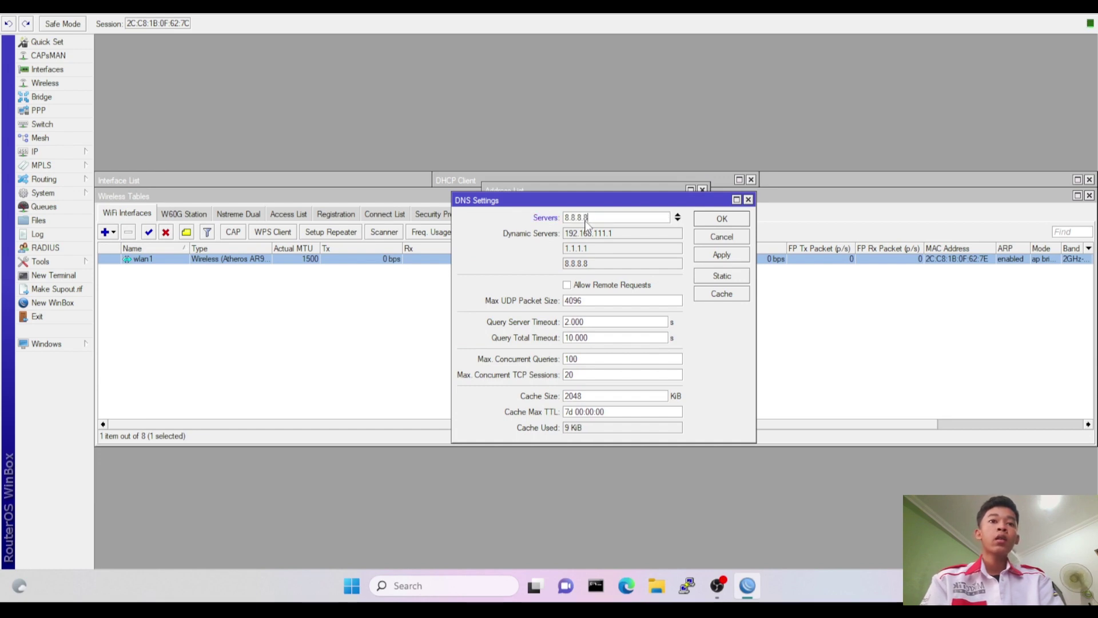
pyautogui.click(719, 219)
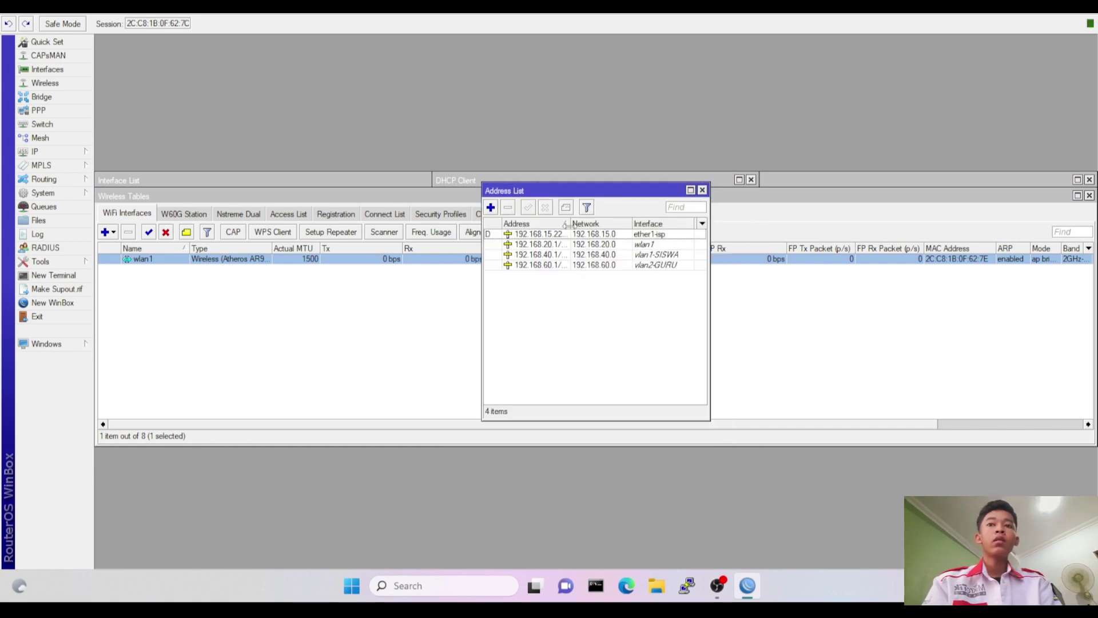
pyautogui.click(69, 152)
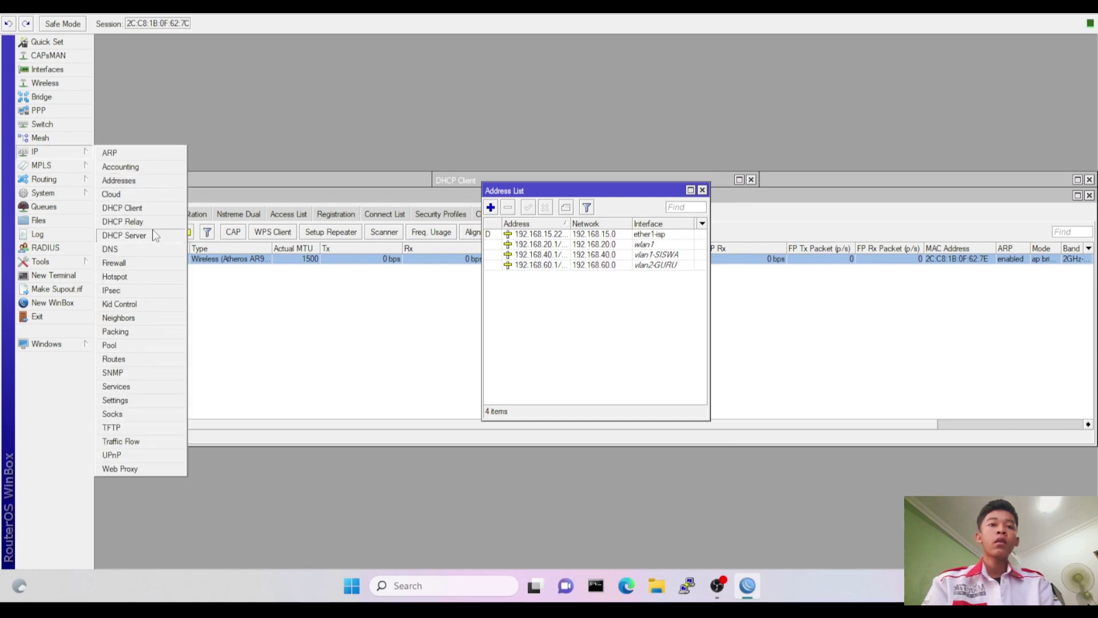
# Start DHCP Setup on vlan1-SISWA, accepting the 192.168.40.0/24 address space and gateway.
pyautogui.click(124, 235)
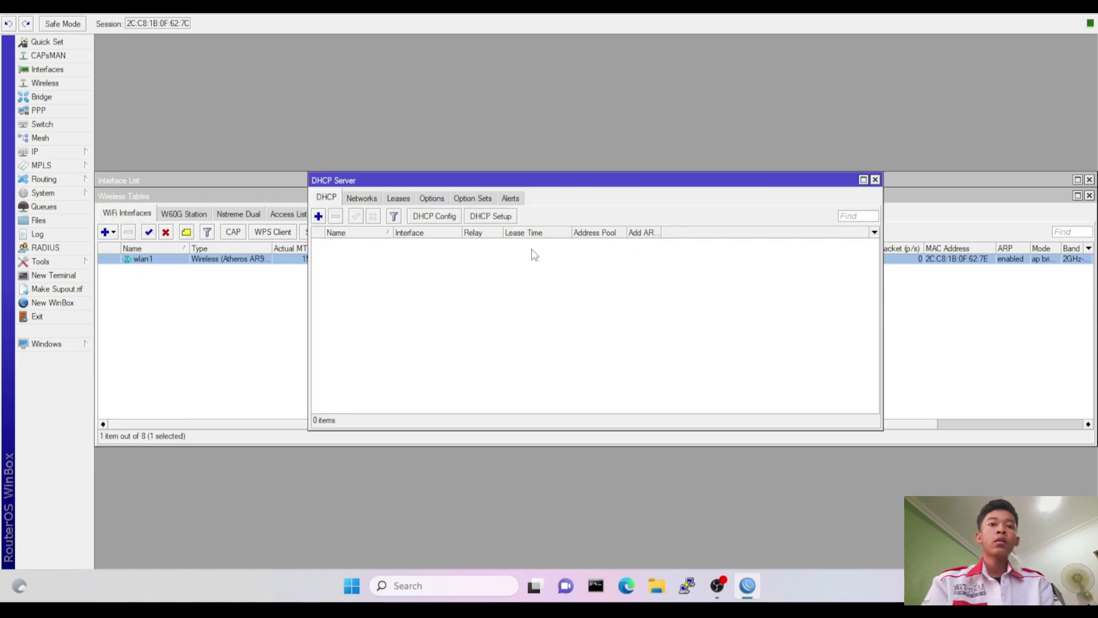
pyautogui.click(490, 216)
pyautogui.click(616, 303)
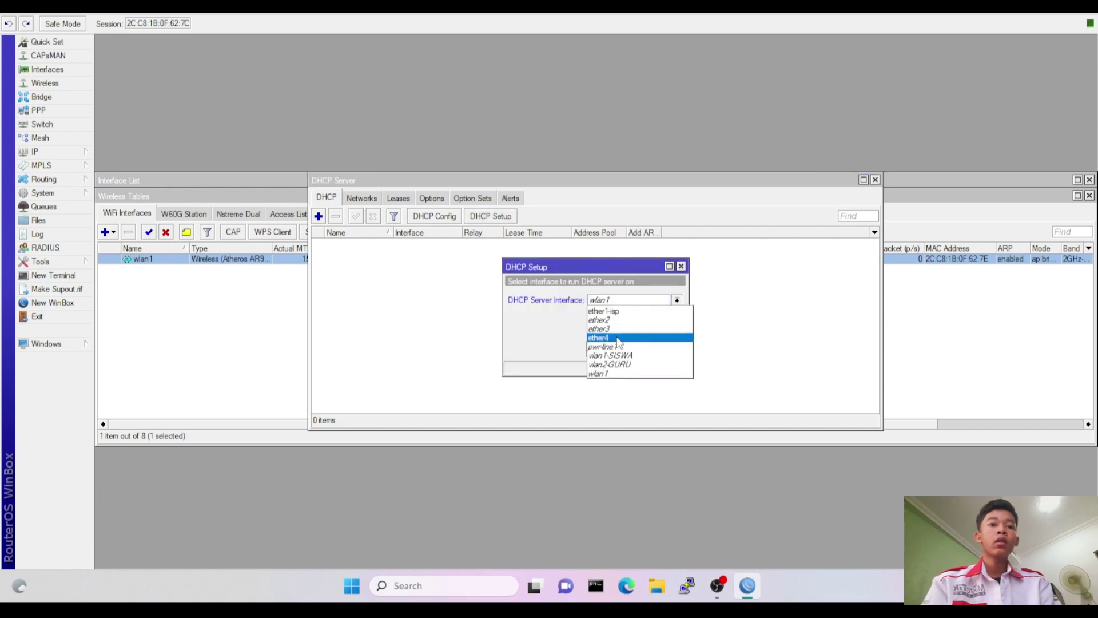
pyautogui.click(621, 356)
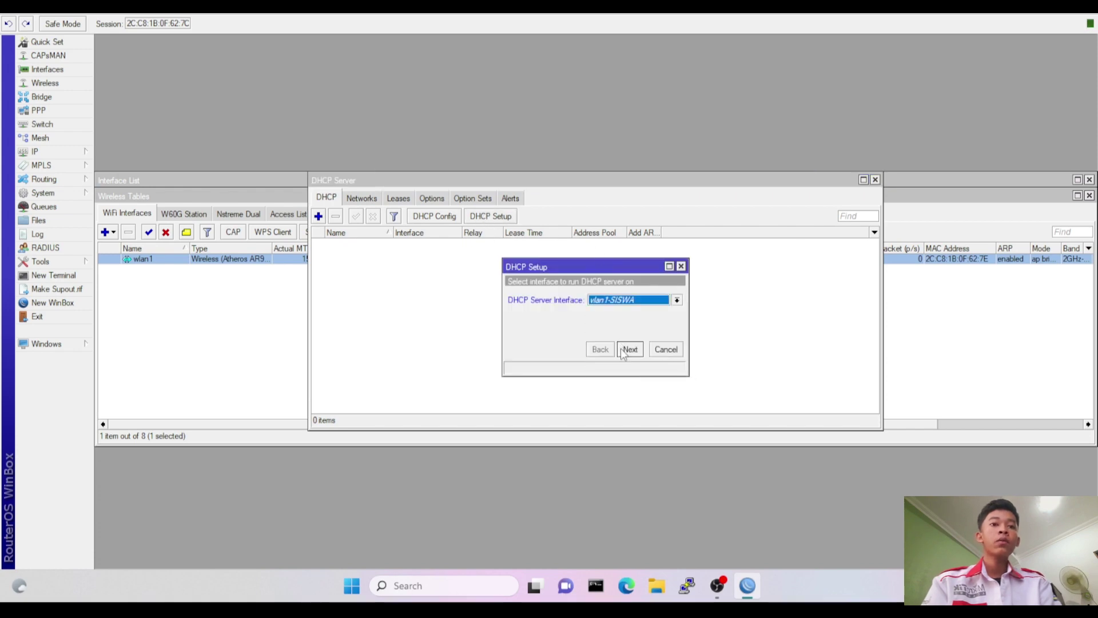
pyautogui.click(629, 349)
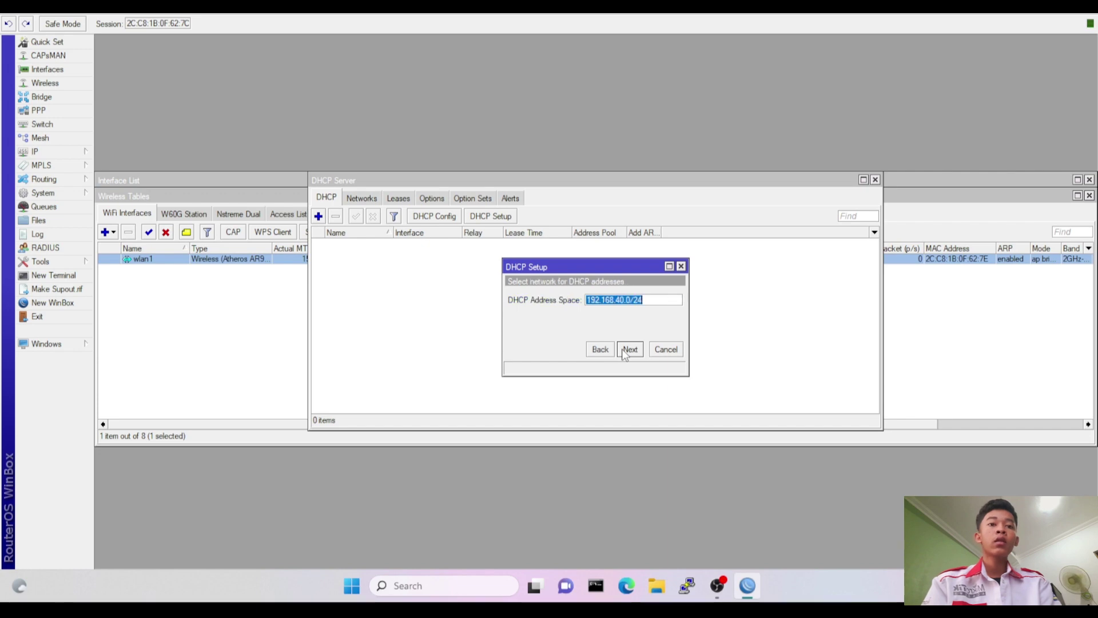
pyautogui.click(628, 350)
pyautogui.click(628, 350)
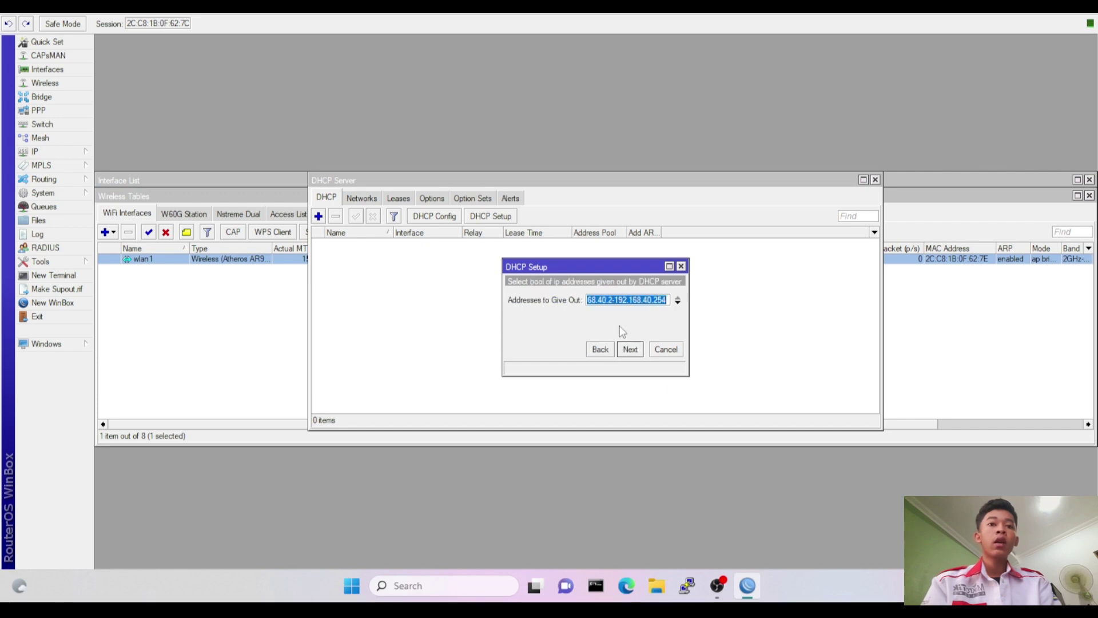
# Set the address range to 192.168.40.10-192.168.40.50, keeping the default DNS and lease time.
pyautogui.click(613, 300)
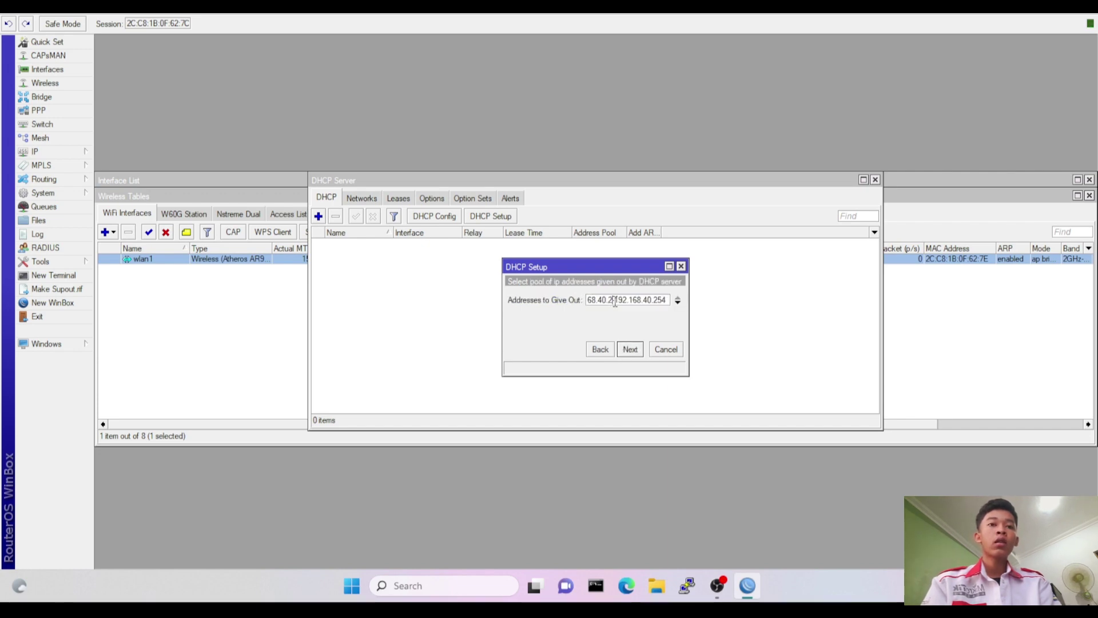
pyautogui.press('BackSpace')
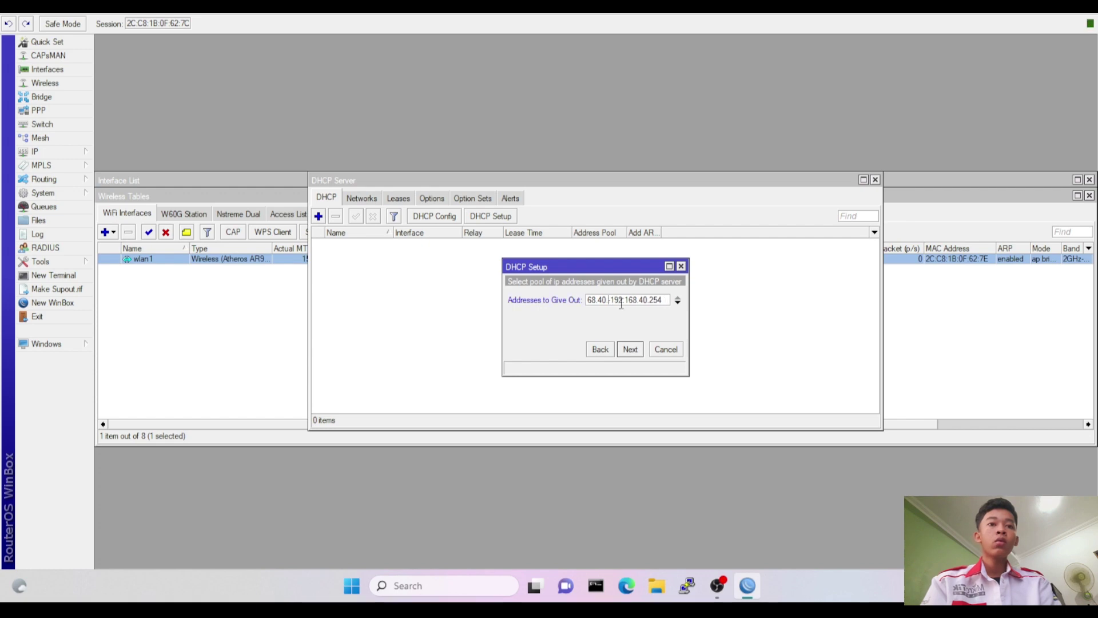
pyautogui.write('10')
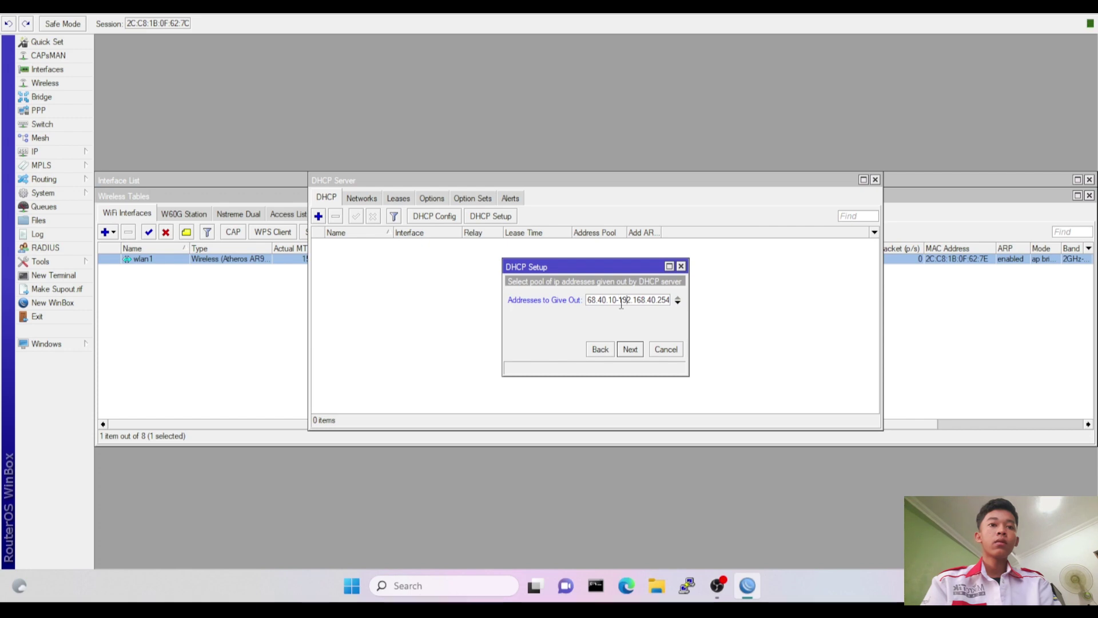
pyautogui.press('End')
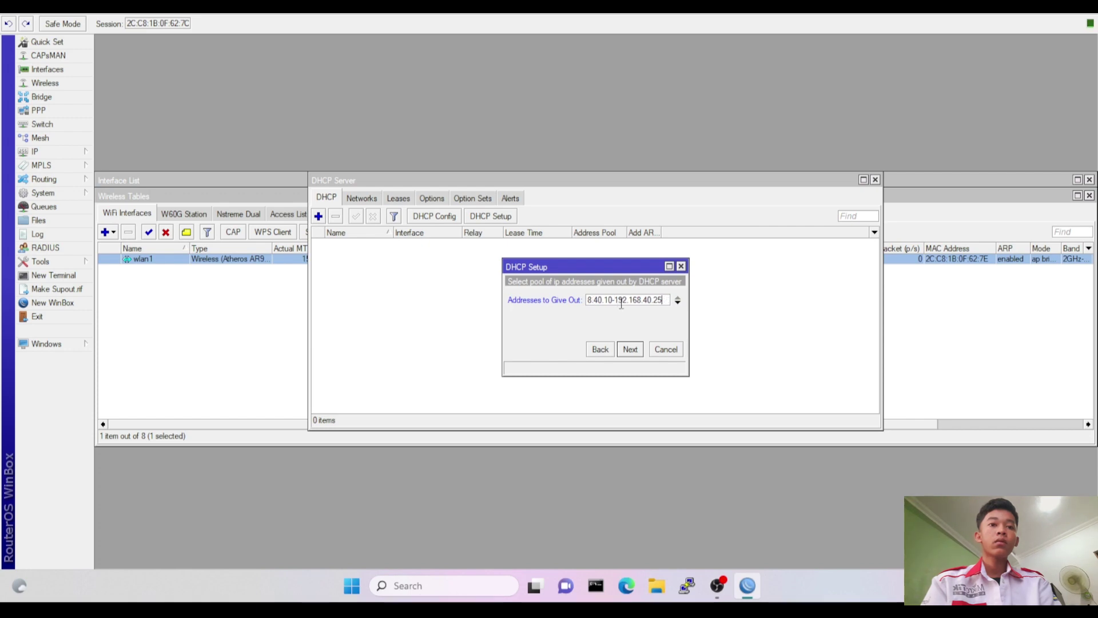
pyautogui.press('BackSpace')
pyautogui.press('BackSpace')
pyautogui.write('5')
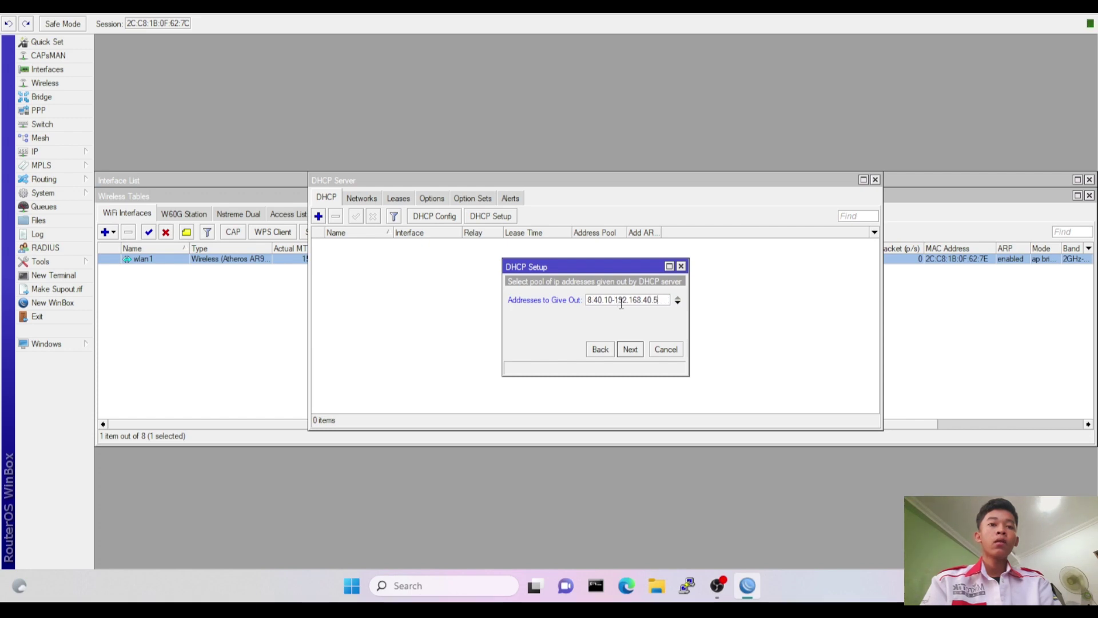
pyautogui.write('0')
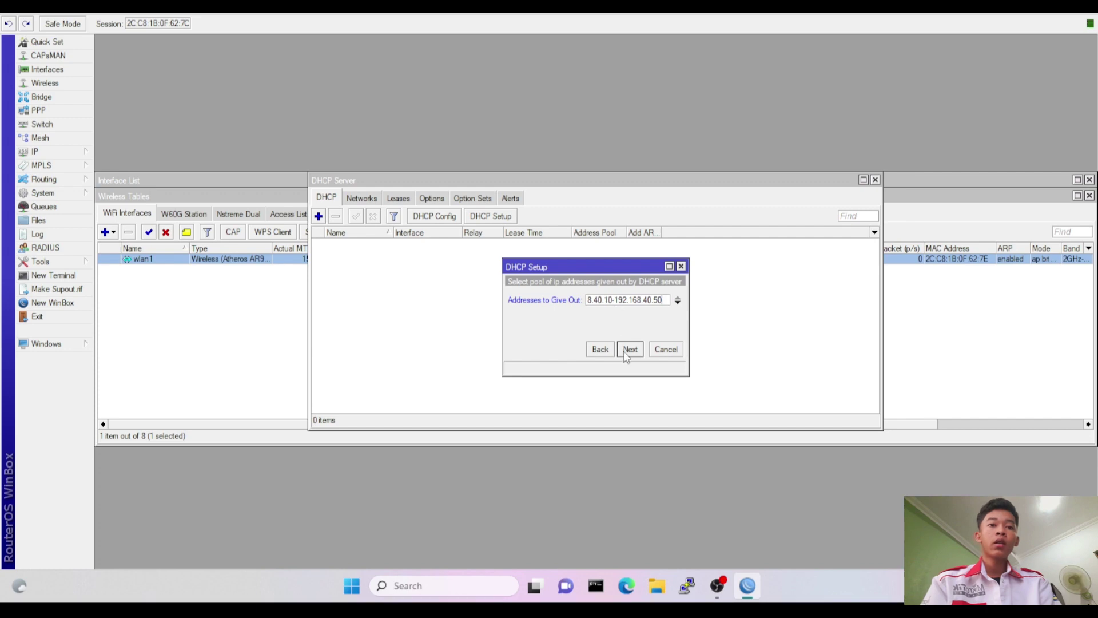
pyautogui.click(627, 353)
pyautogui.click(628, 350)
pyautogui.click(628, 350)
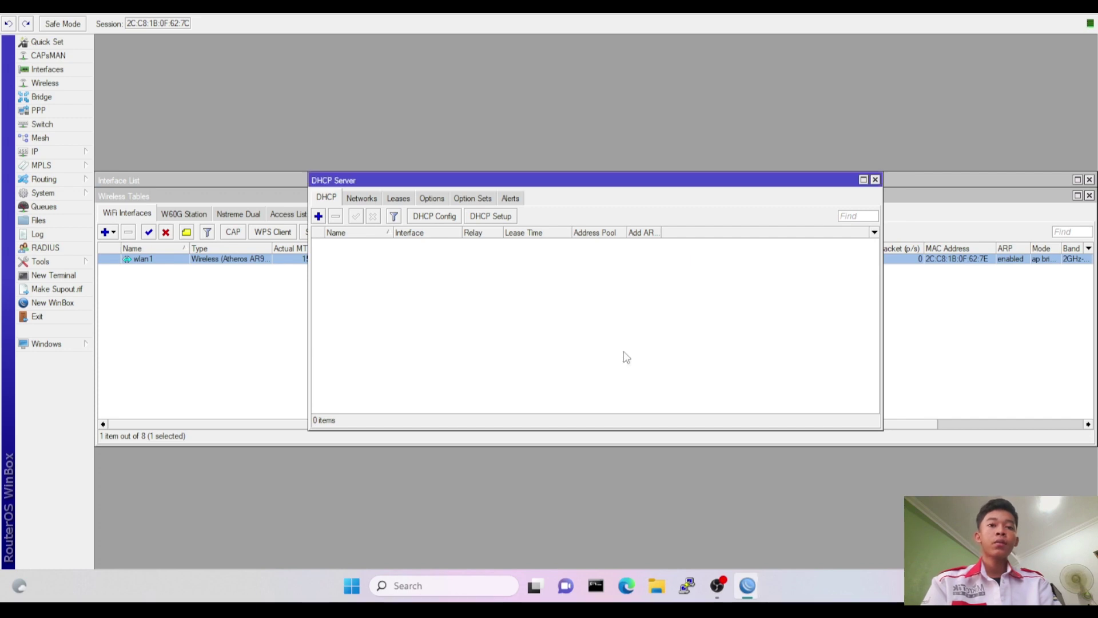
# Start a second DHCP Setup on vlan2-GURU with 192.168.60.0/24 and gateway 192.168.60.1.
pyautogui.click(596, 297)
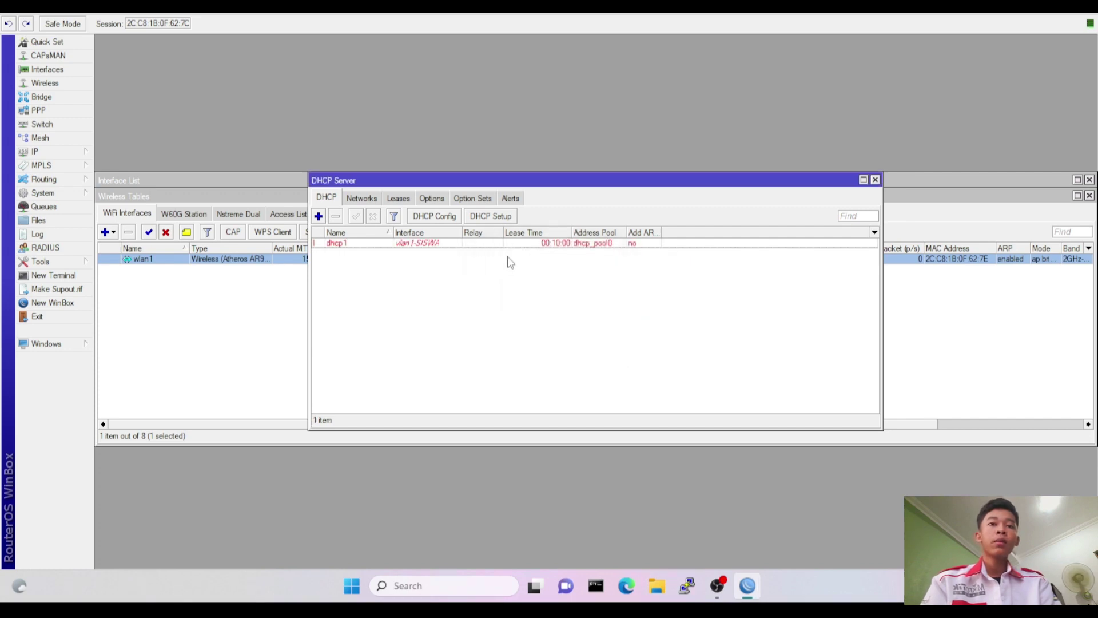
pyautogui.click(495, 216)
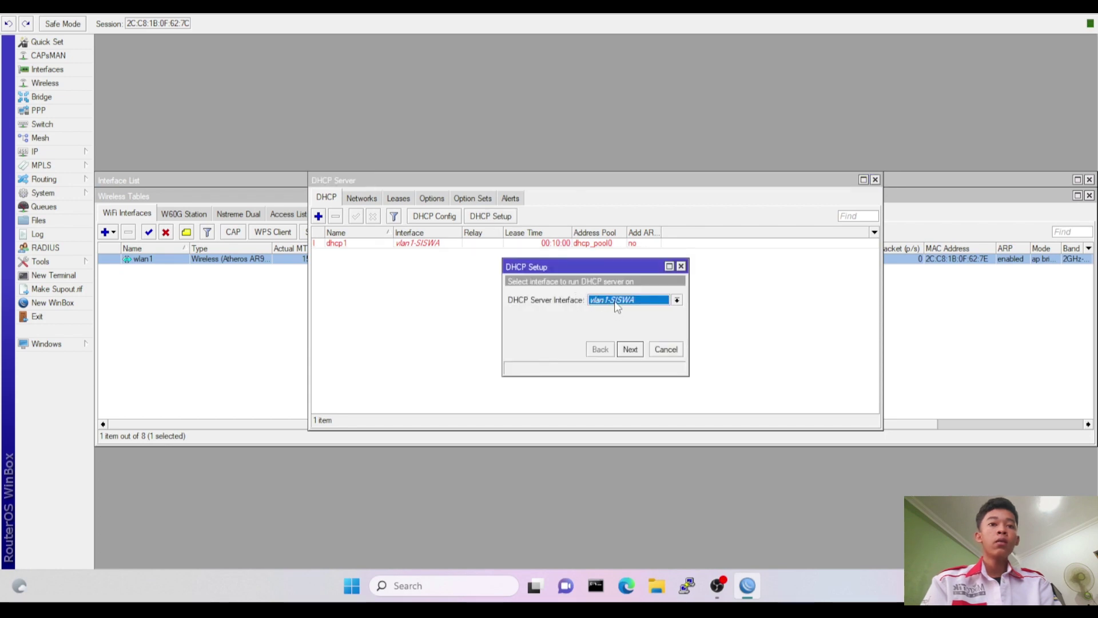
pyautogui.click(617, 302)
pyautogui.click(620, 365)
pyautogui.click(630, 350)
pyautogui.click(630, 350)
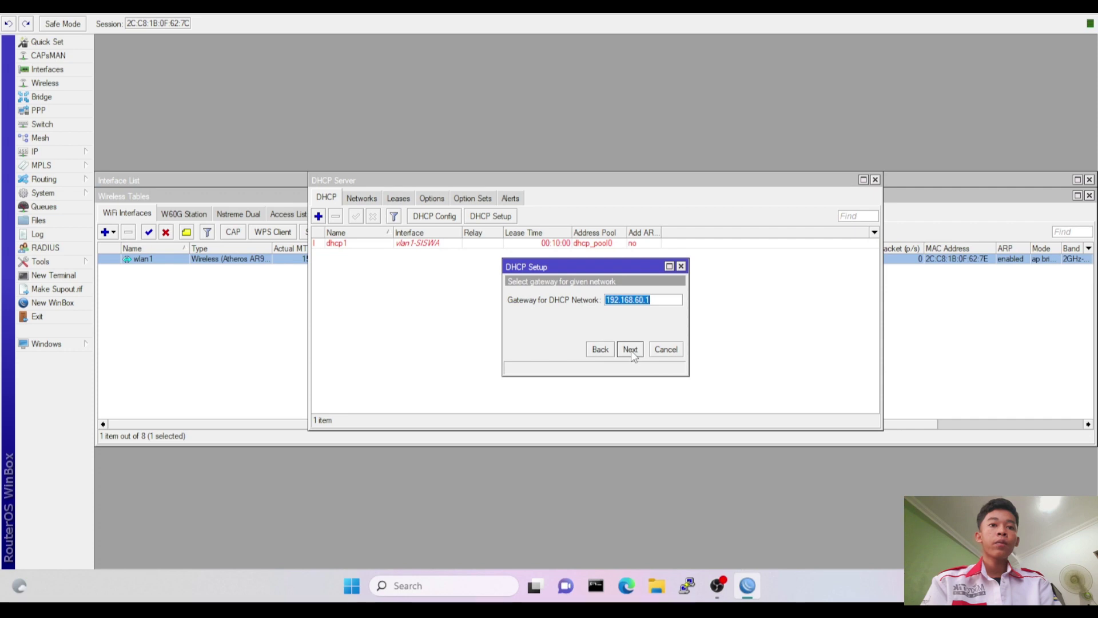
pyautogui.click(630, 350)
# Set the range to 192.168.60.10-192.168.60.50, keeping the default DNS and lease time.
pyautogui.click(611, 302)
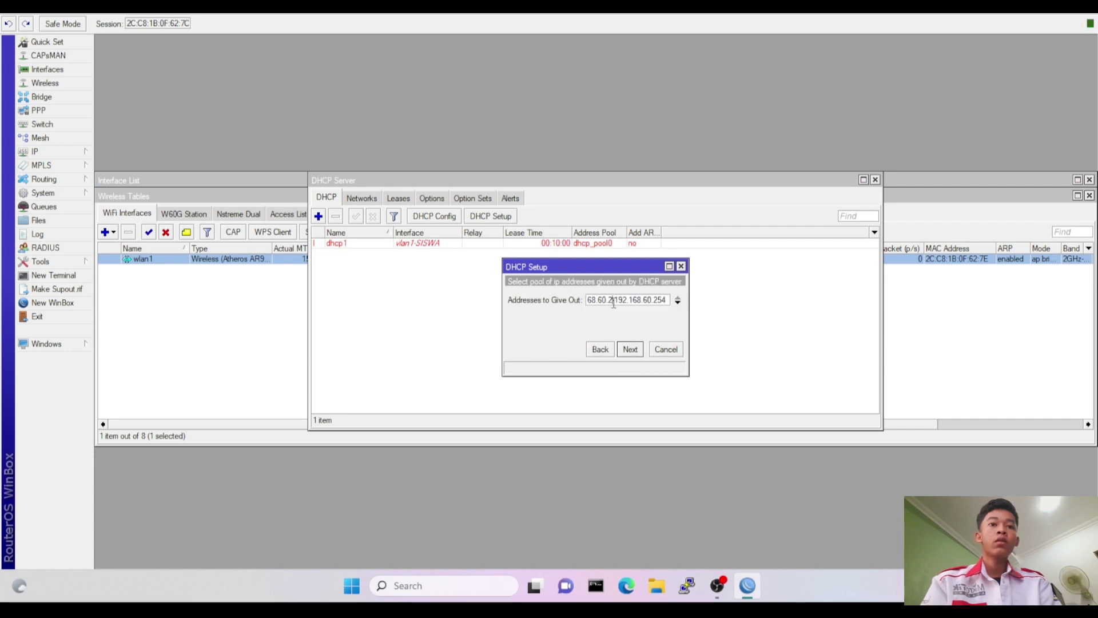
pyautogui.press('BackSpace')
pyautogui.write('10')
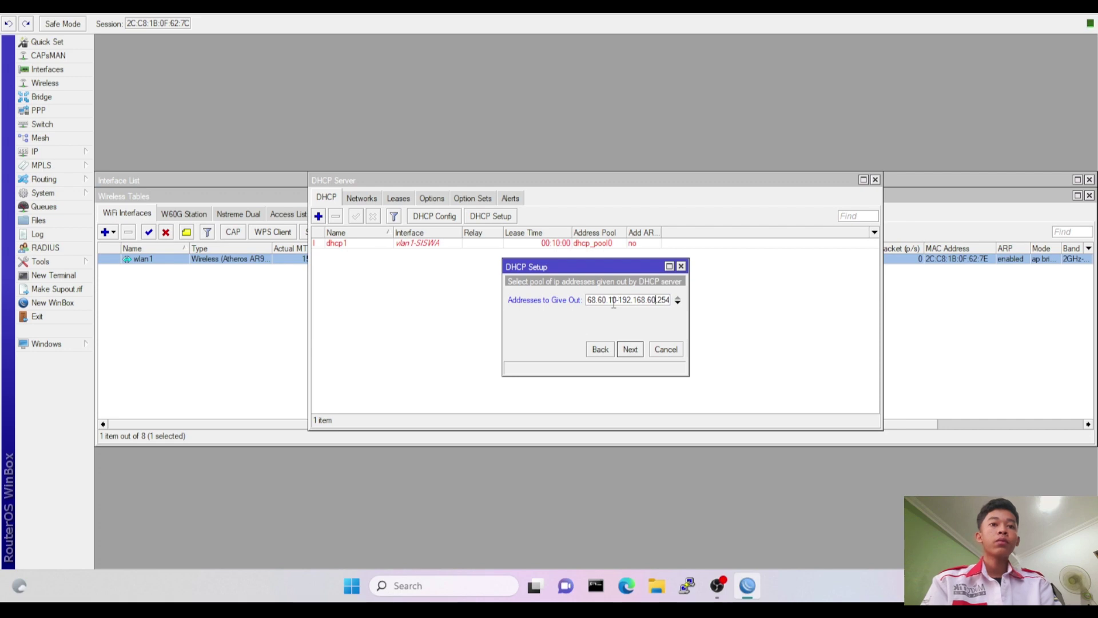
pyautogui.press('End')
pyautogui.press('BackSpace')
pyautogui.press('BackSpace')
pyautogui.press('BackSpace')
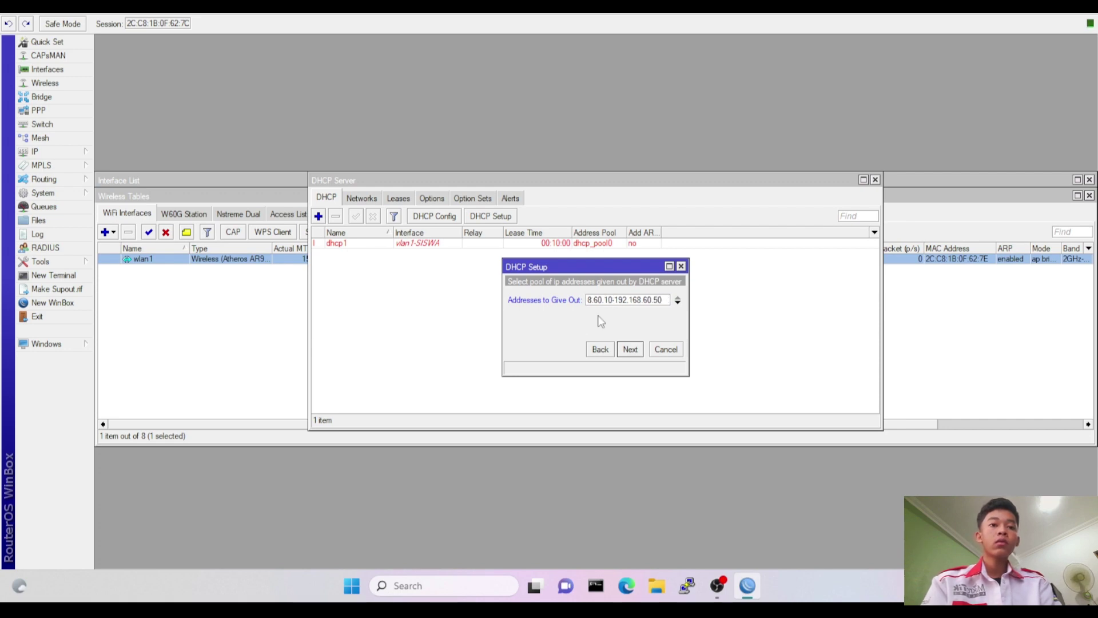
pyautogui.click(634, 349)
pyautogui.click(631, 350)
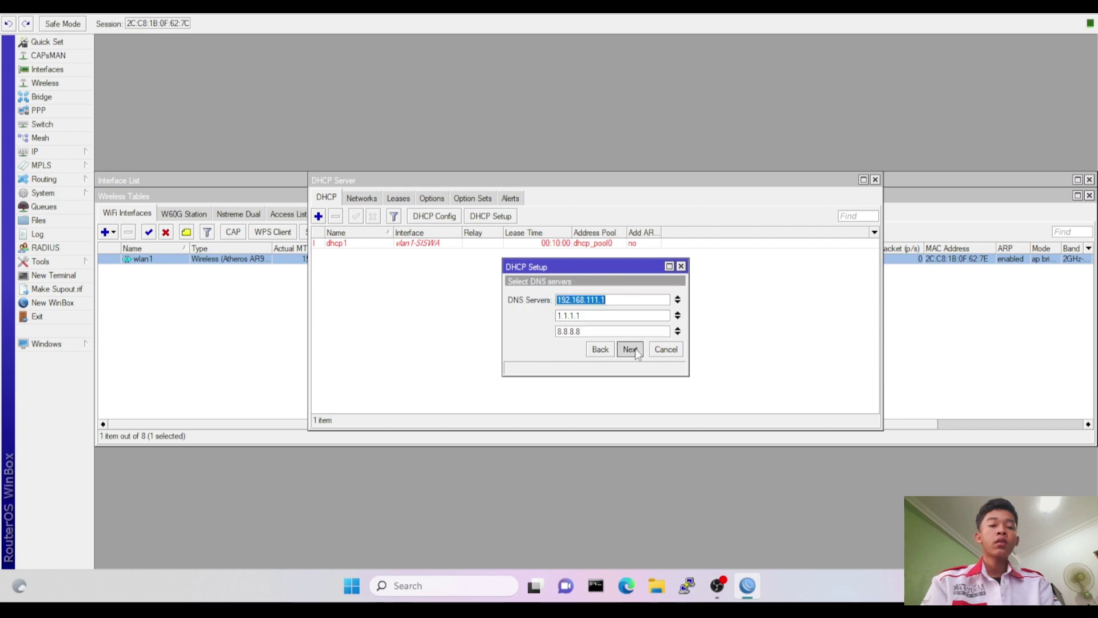
pyautogui.click(630, 350)
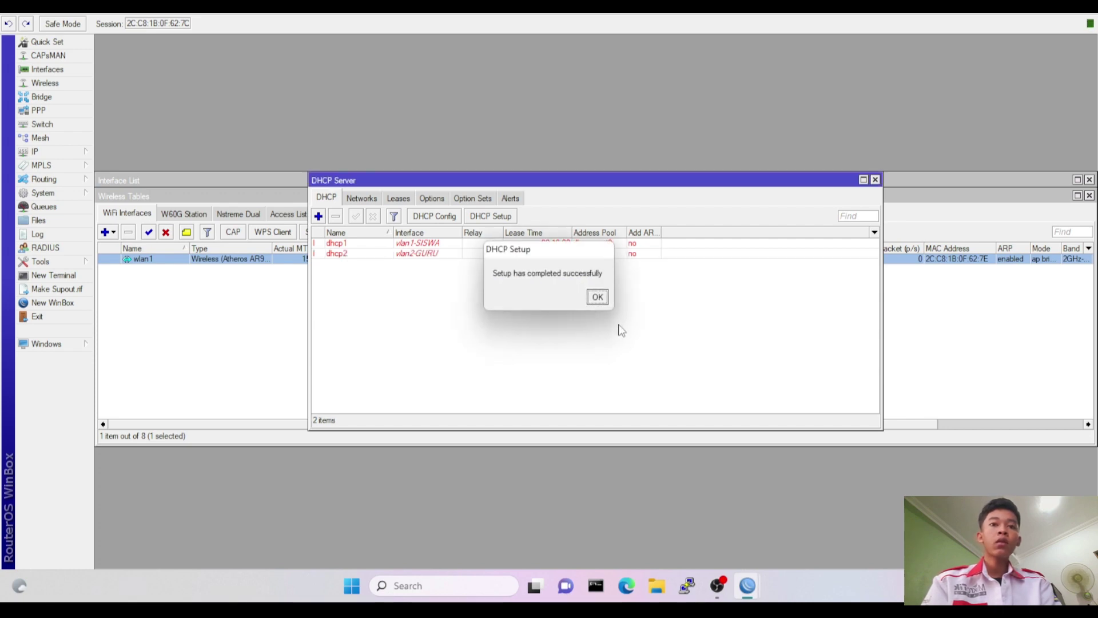
pyautogui.click(605, 300)
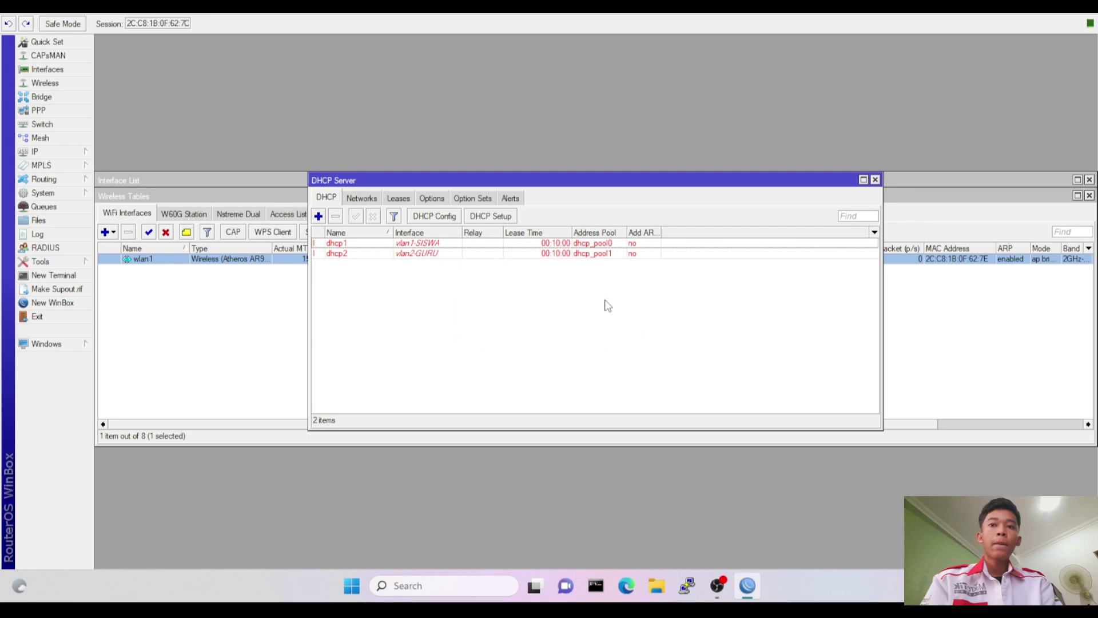
# Start Hotspot Setup on wlan1 with local address 192.168.20.1/24 and masquerade.
pyautogui.click(71, 150)
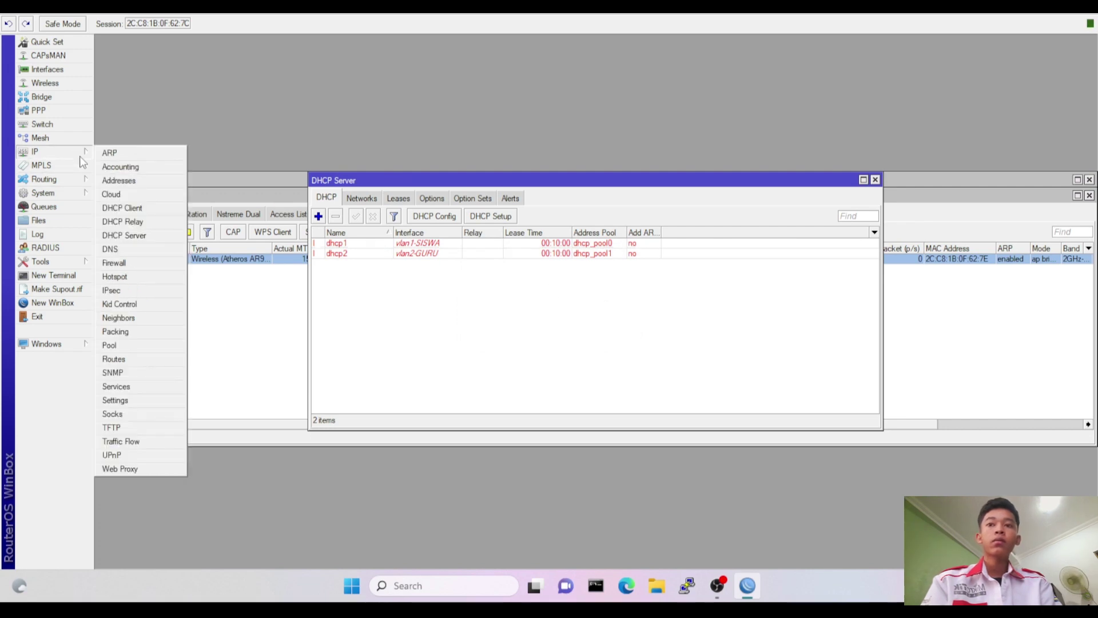
pyautogui.click(133, 275)
pyautogui.click(393, 199)
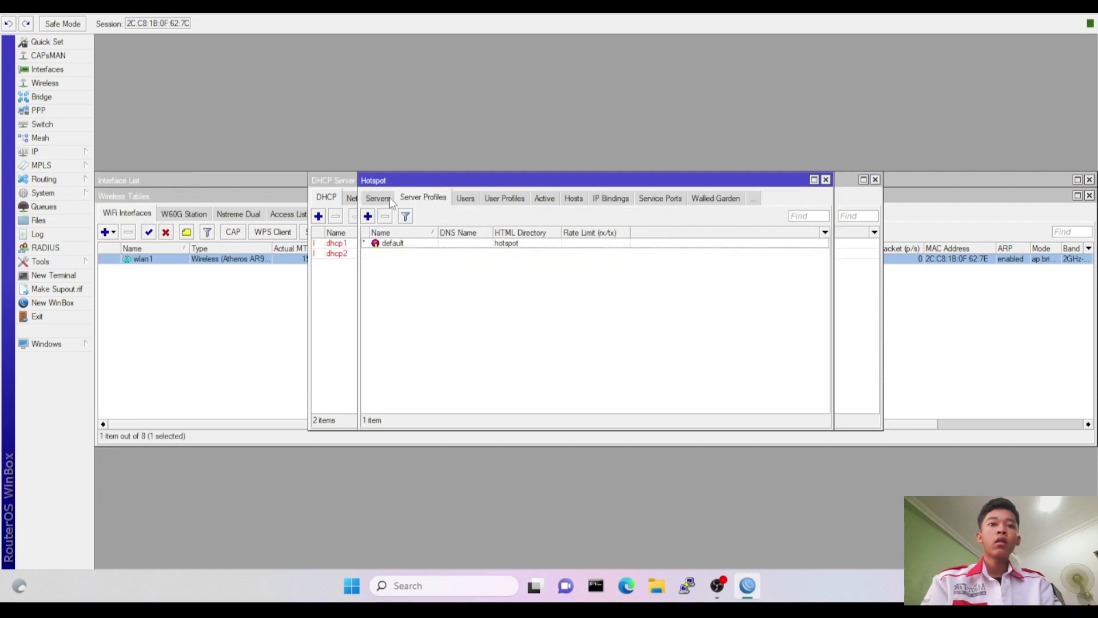
pyautogui.click(383, 198)
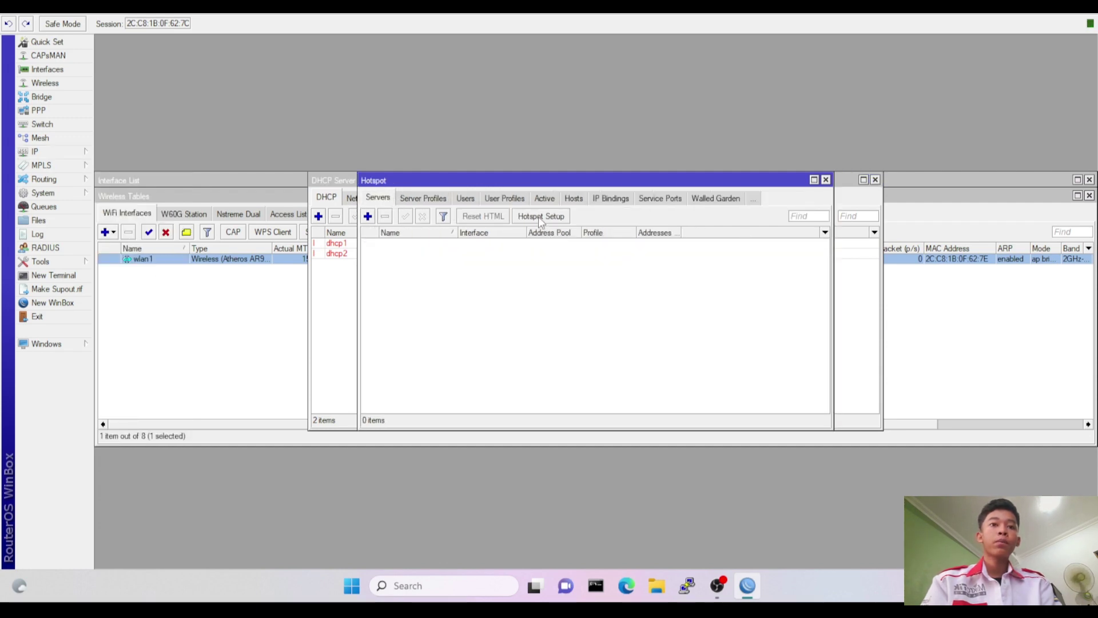
pyautogui.click(539, 217)
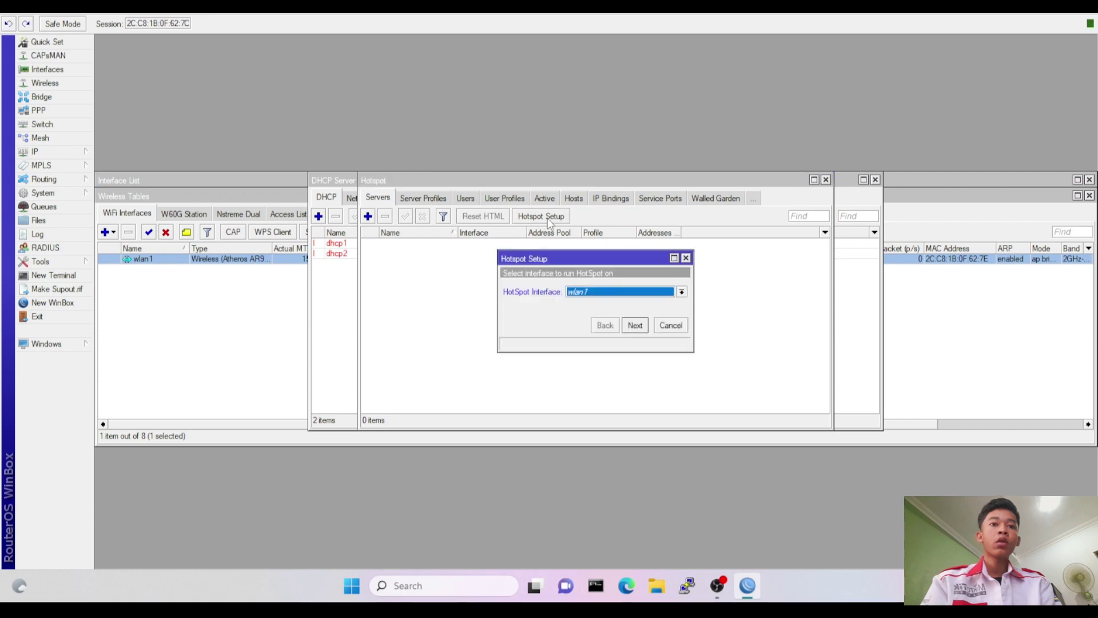
pyautogui.click(636, 326)
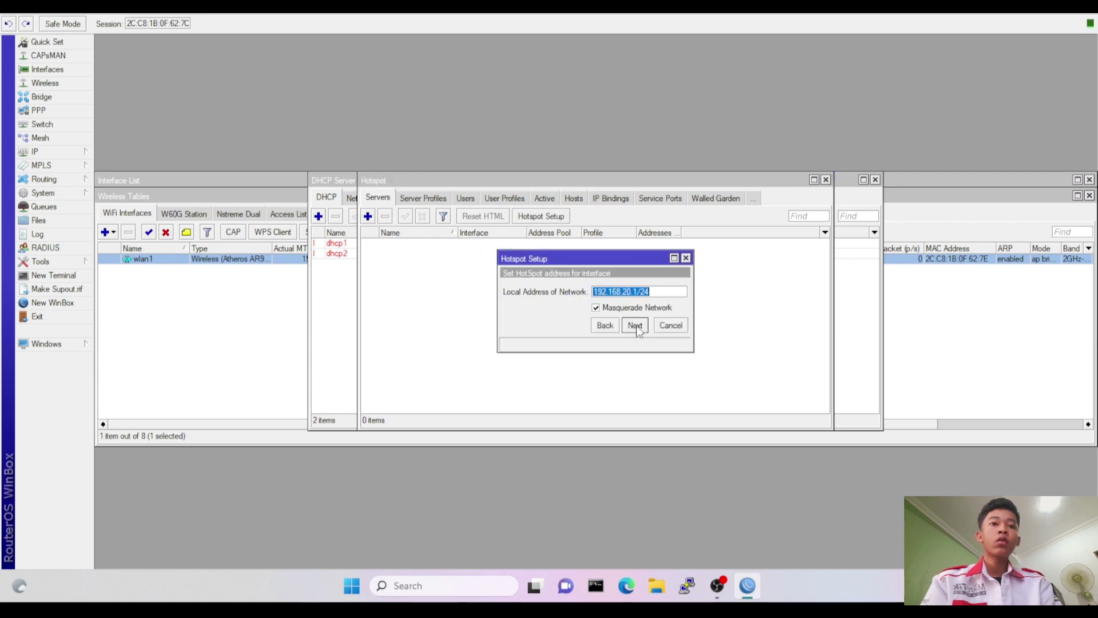
pyautogui.click(636, 326)
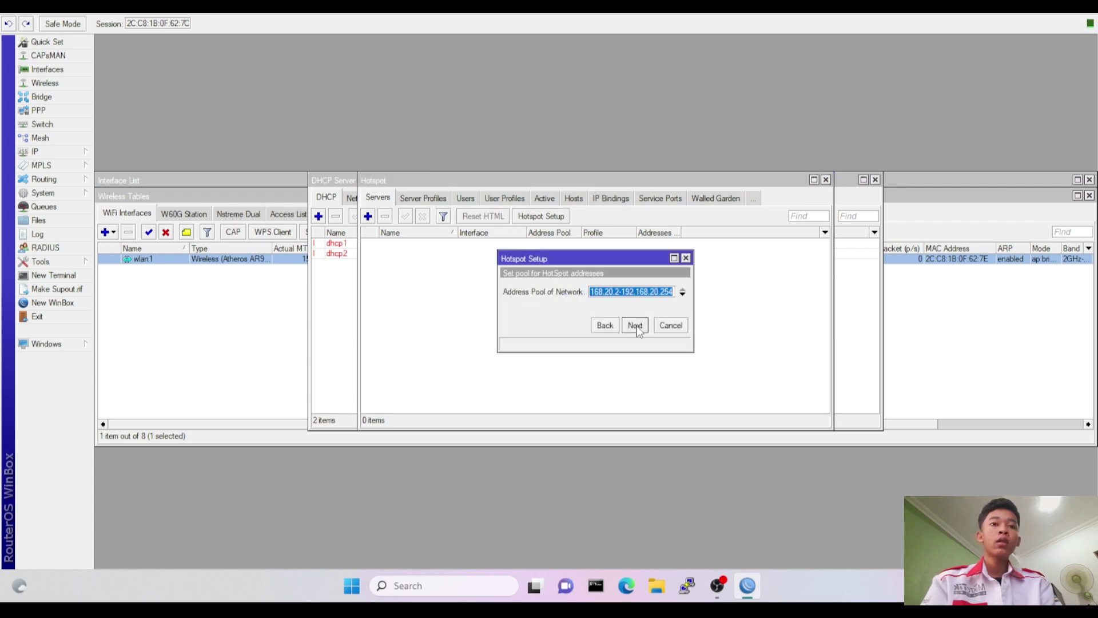
# Set the hotspot address pool to 192.168.20.10-192.168.20.50.
pyautogui.click(619, 293)
pyautogui.press('BackSpace')
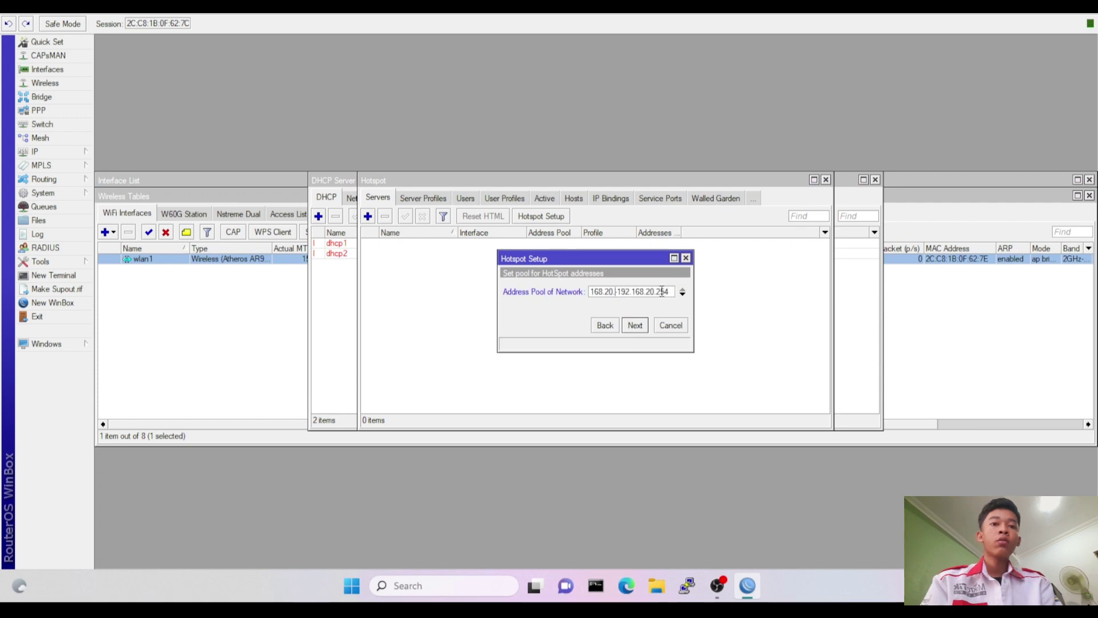
pyautogui.write('10-')
pyautogui.press('End')
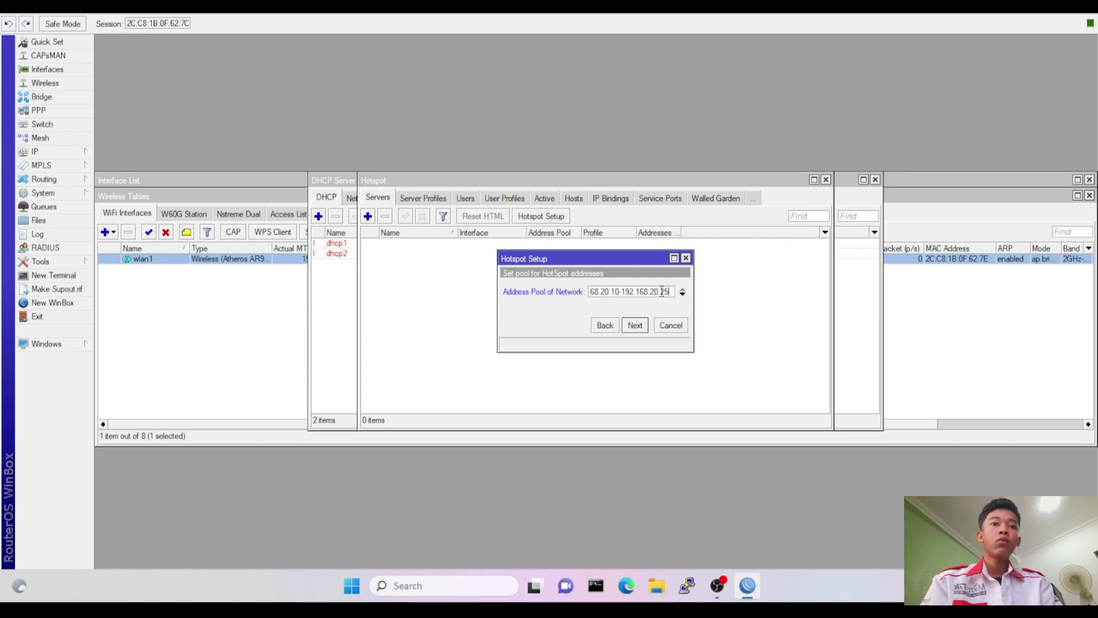
pyautogui.press('BackSpace')
pyautogui.press('BackSpace')
pyautogui.write('50')
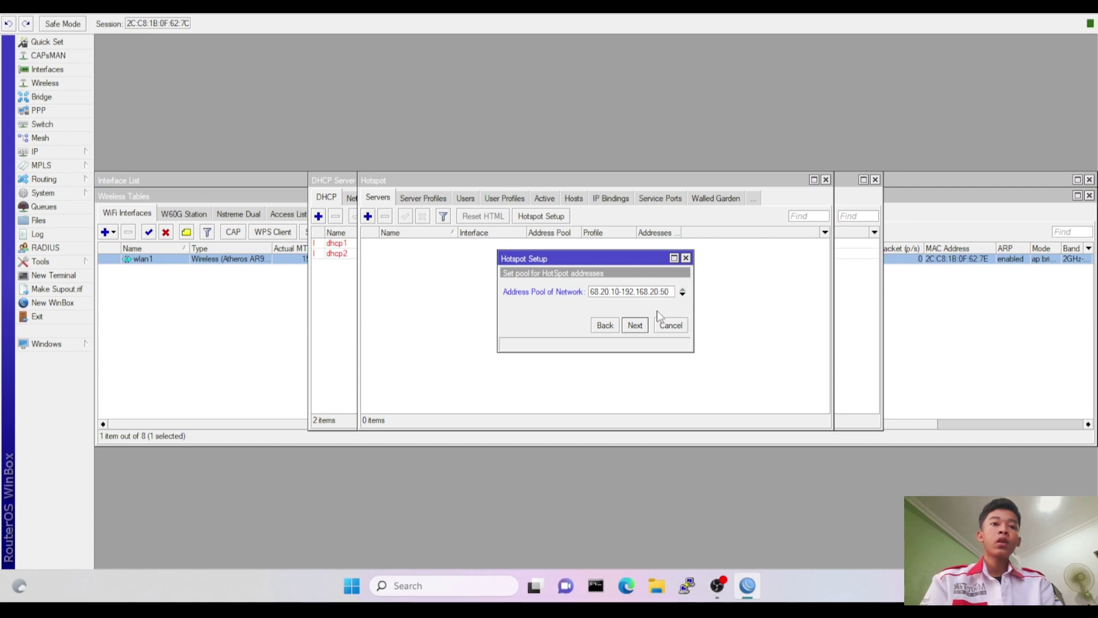
pyautogui.click(630, 330)
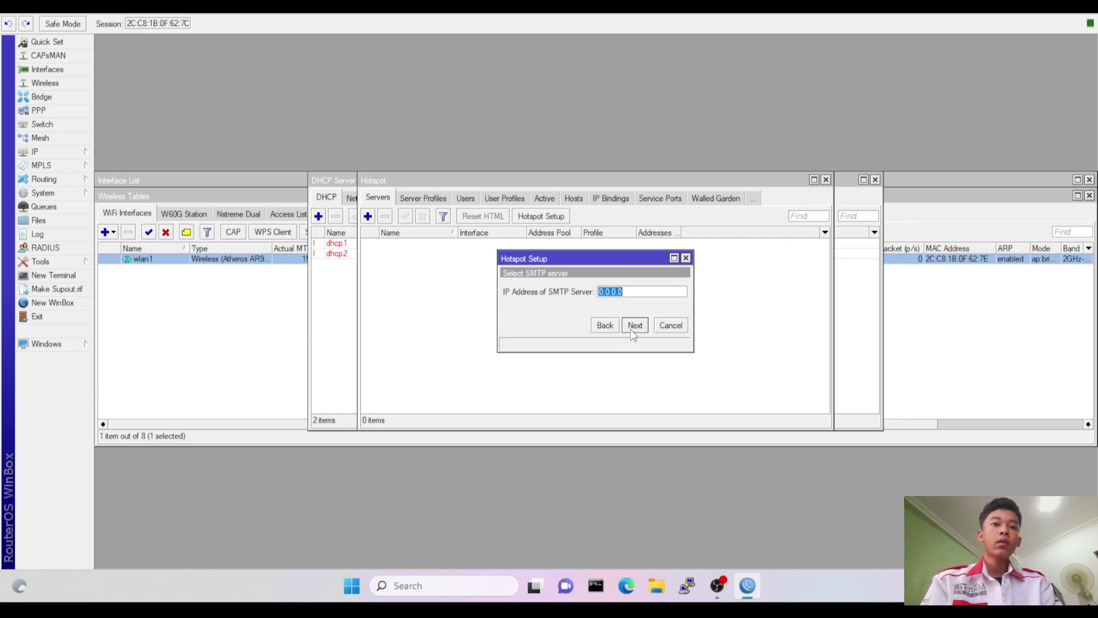
# Skip SMTP, keep the DNS servers, set DNS name tegar.net and finish with the admin user.
pyautogui.click(631, 328)
pyautogui.click(630, 329)
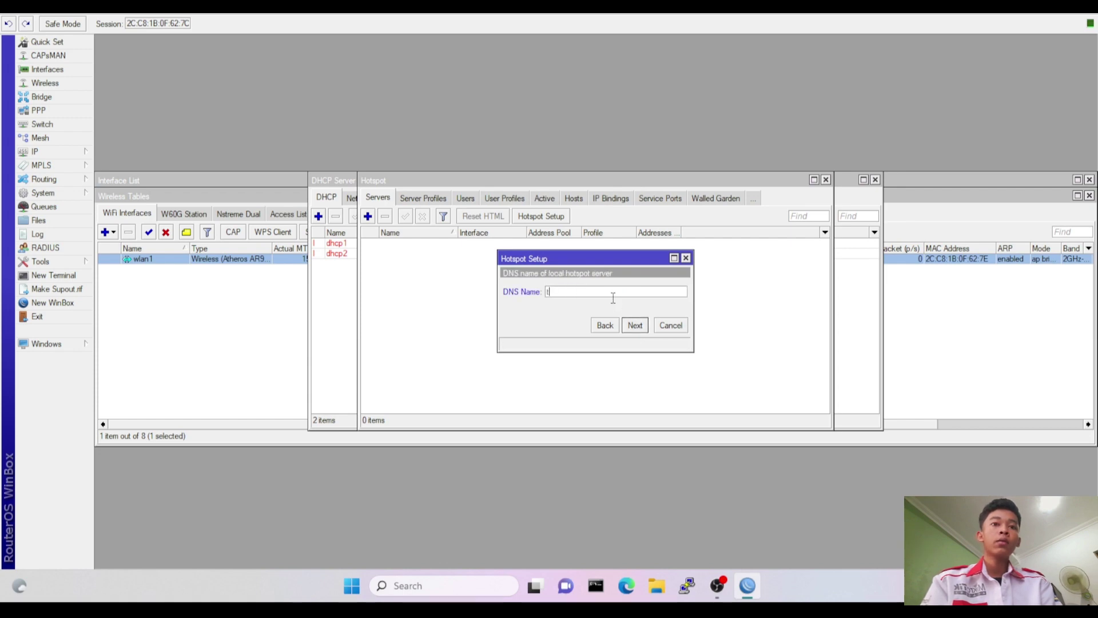
pyautogui.write('egar.net')
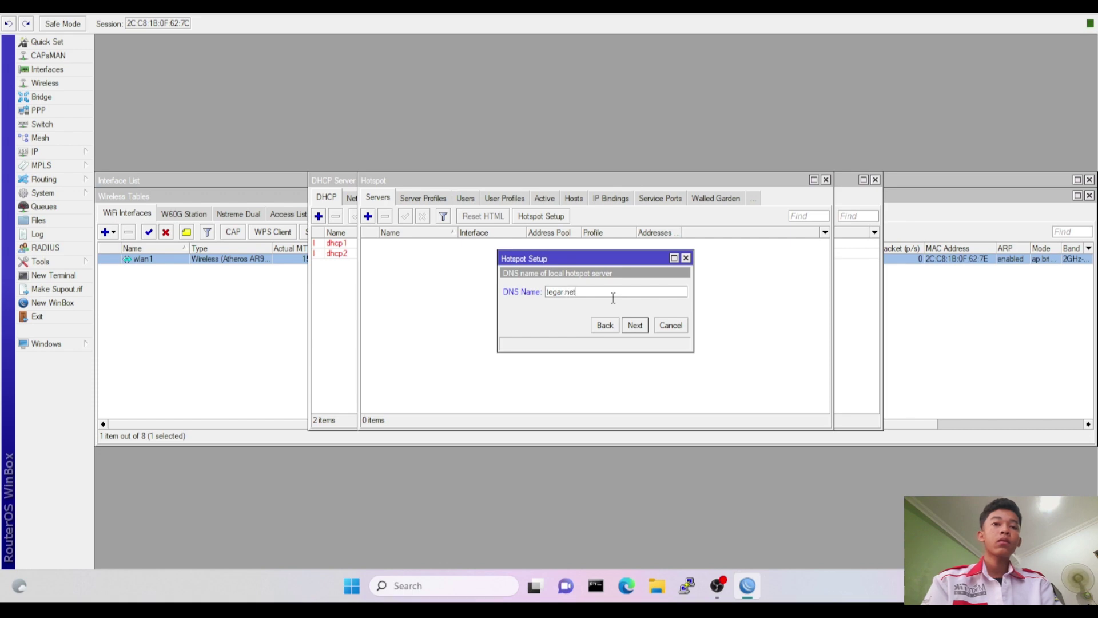
pyautogui.click(634, 325)
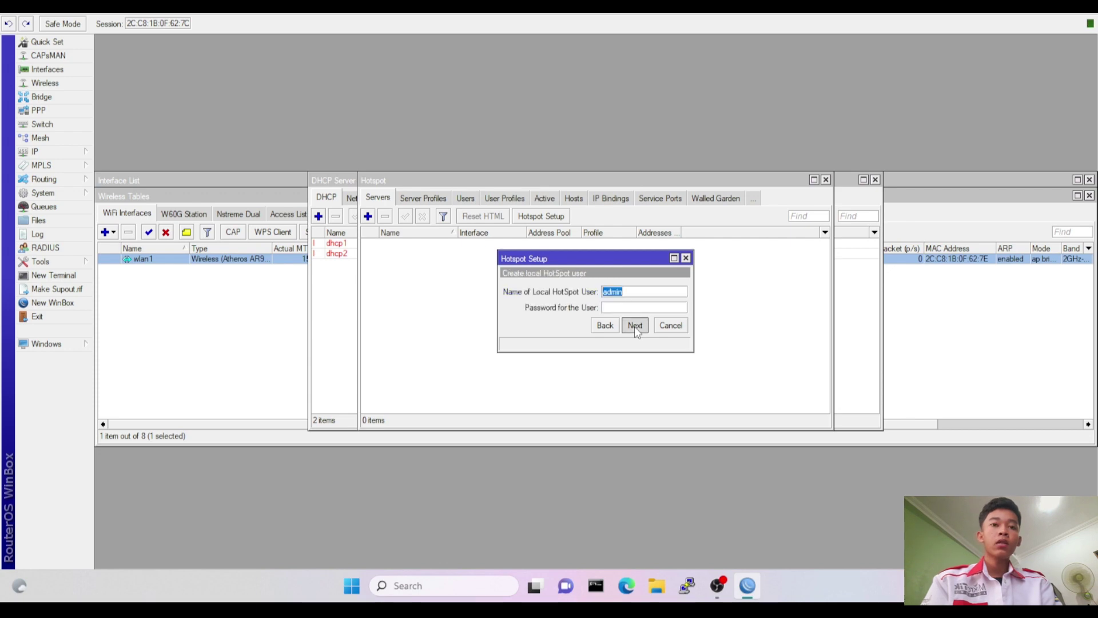
pyautogui.click(634, 326)
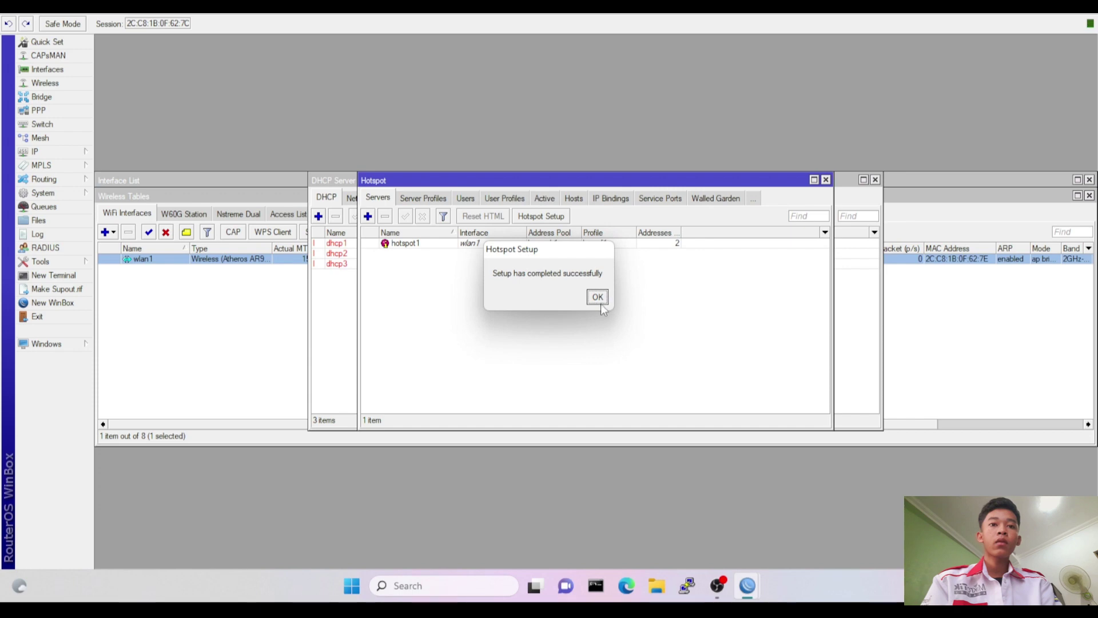
pyautogui.click(600, 303)
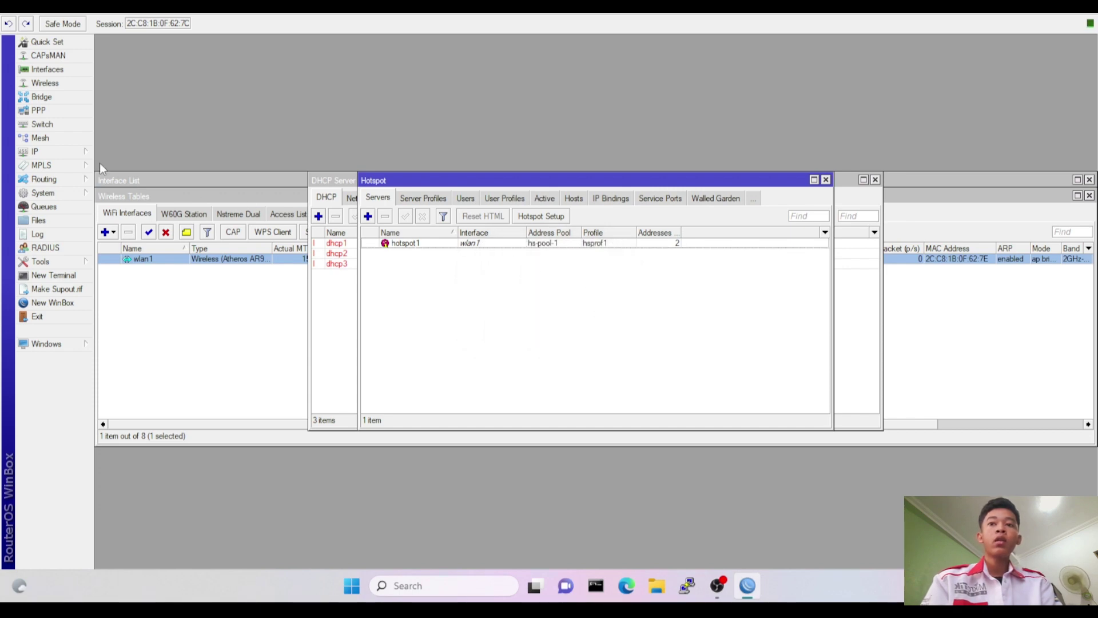
pyautogui.click(80, 154)
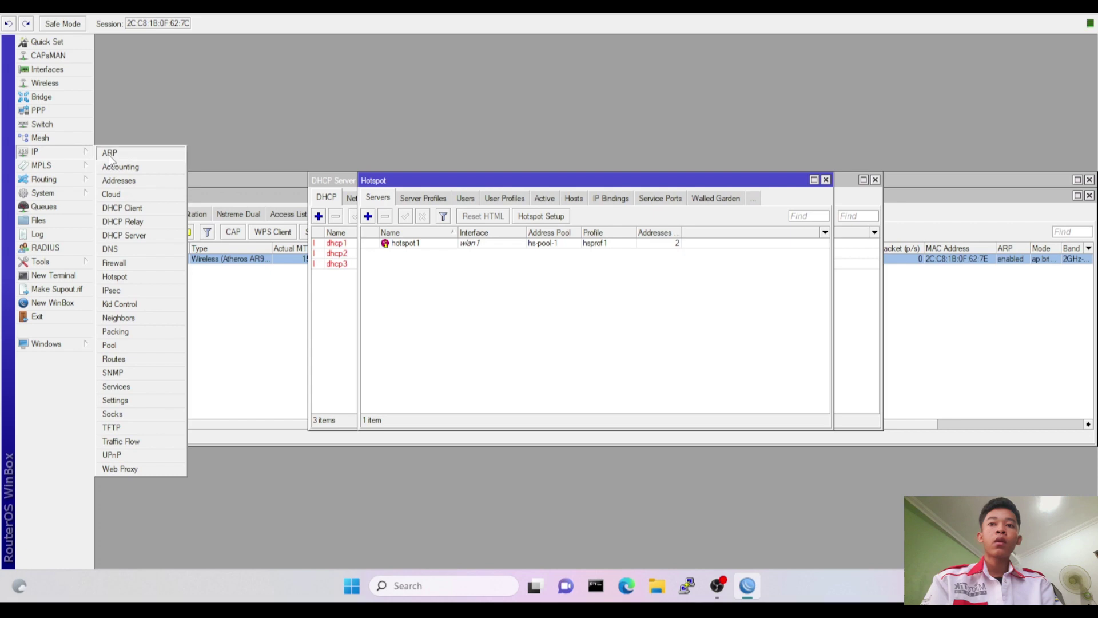
# Add a srcnat NAT rule with Out. Interface ether1-isp and action masquerade.
pyautogui.click(137, 264)
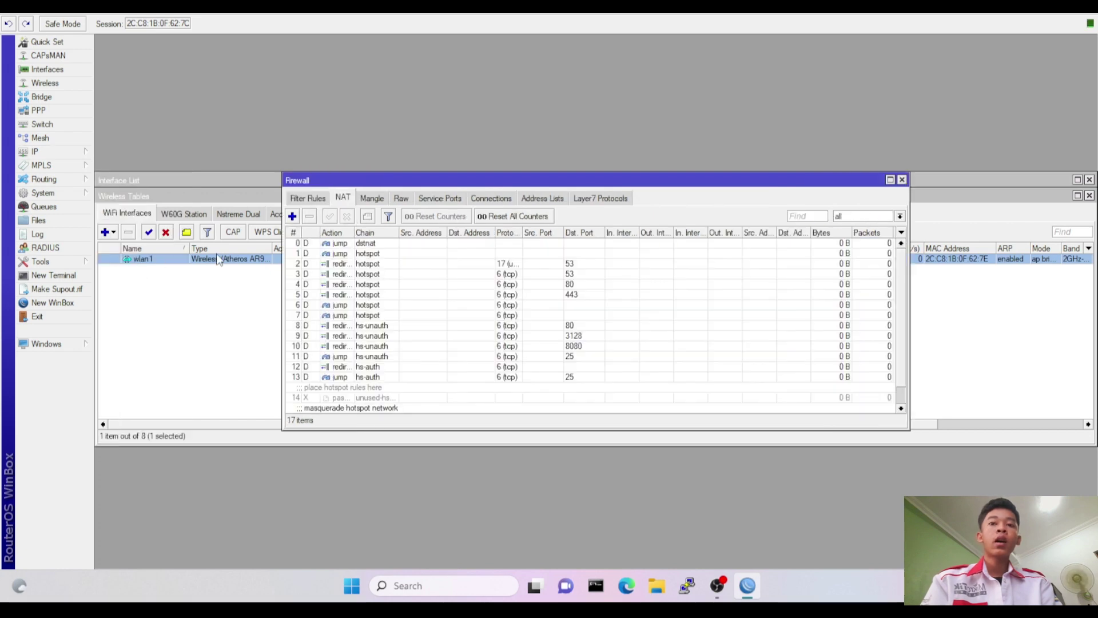
pyautogui.click(293, 216)
pyautogui.click(594, 161)
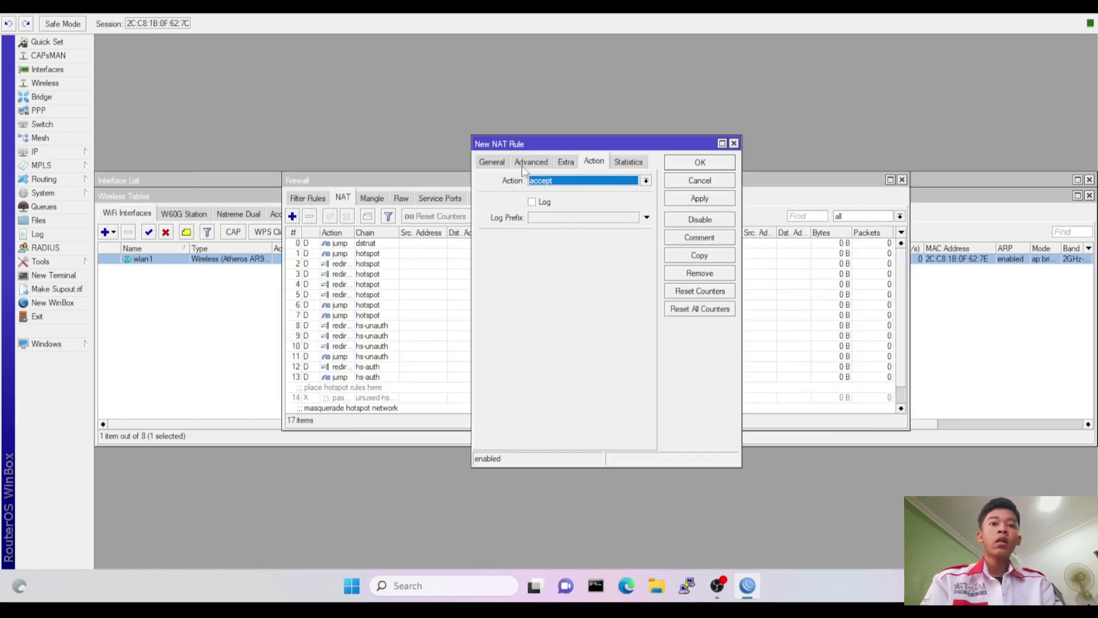
pyautogui.click(500, 164)
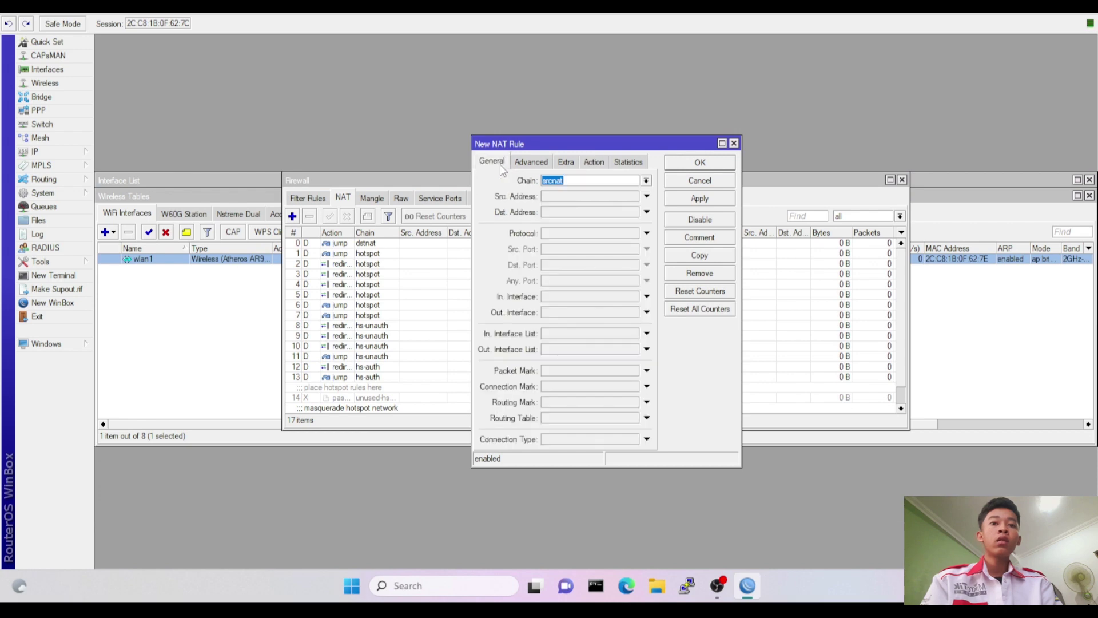
pyautogui.click(566, 312)
pyautogui.click(572, 314)
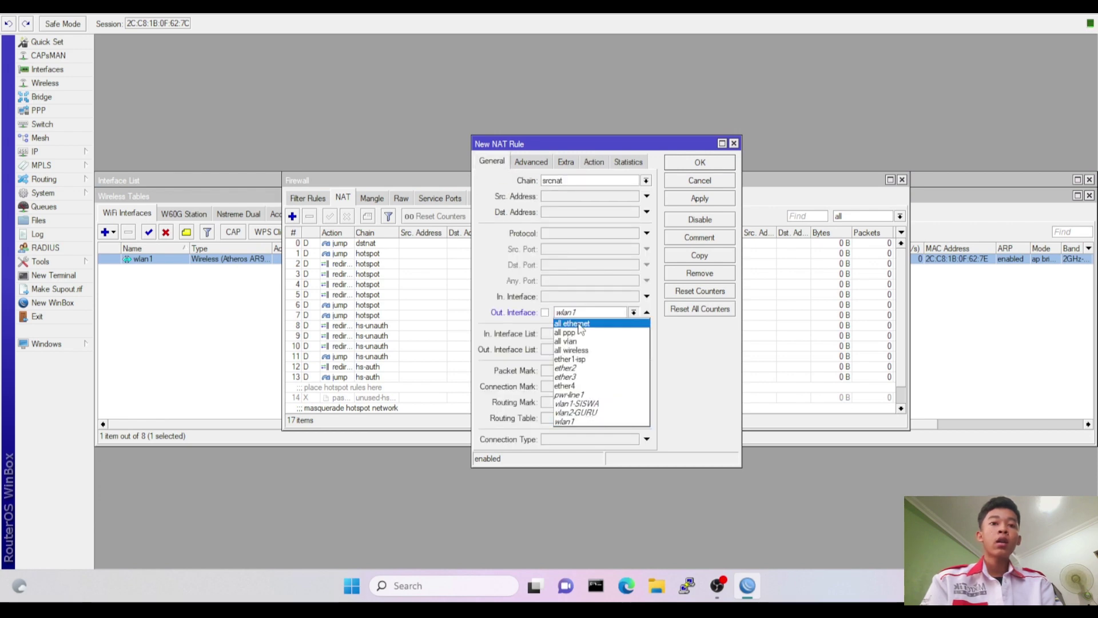
pyautogui.click(580, 358)
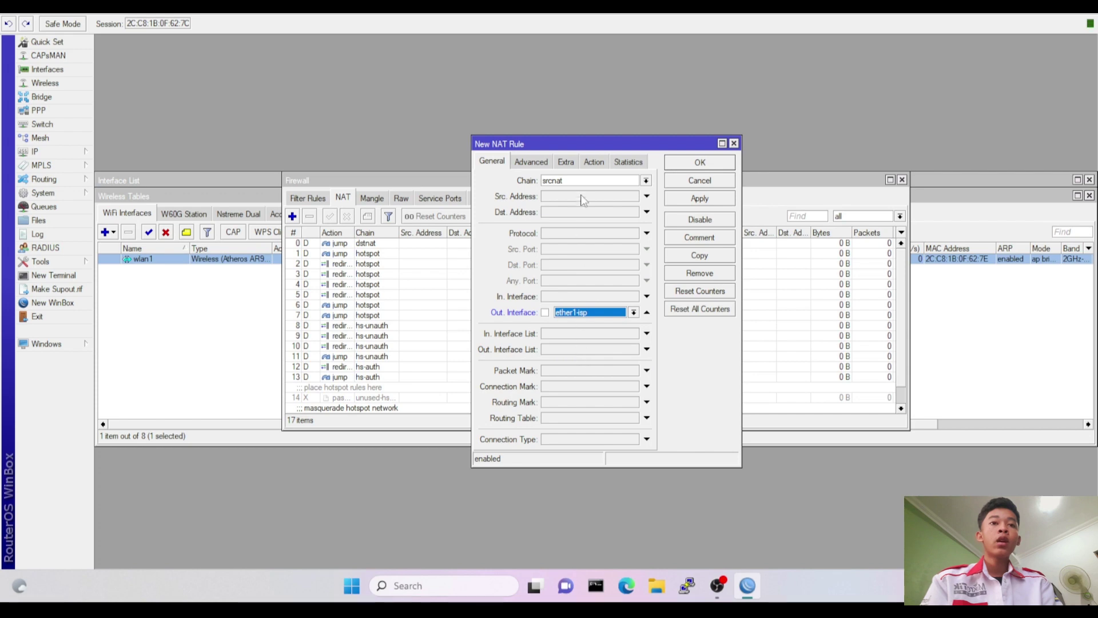
pyautogui.click(595, 162)
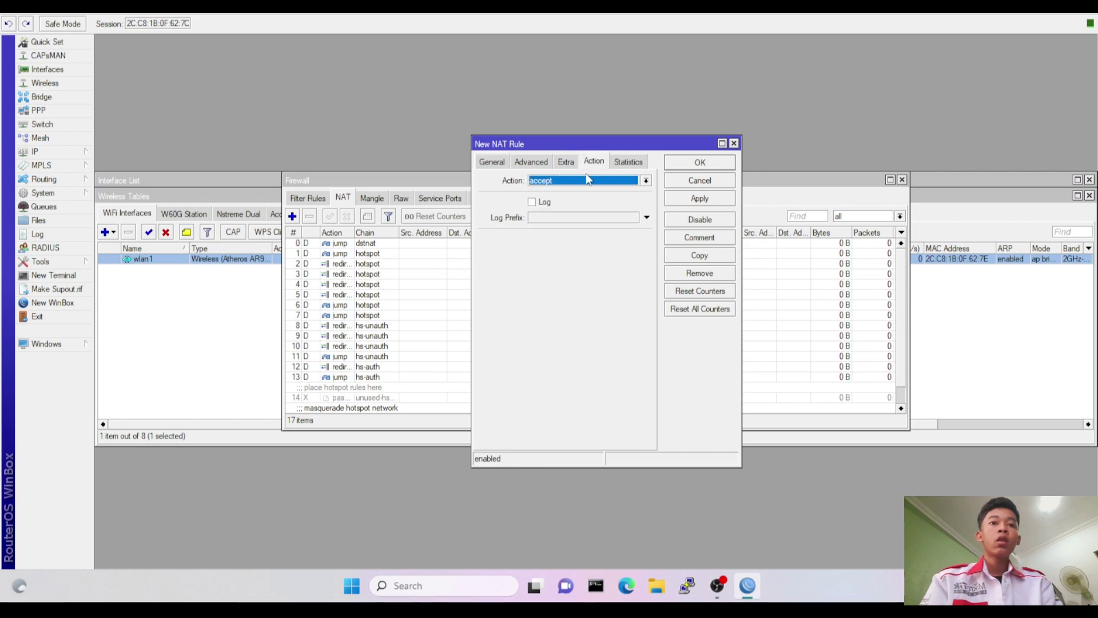
pyautogui.click(586, 182)
pyautogui.click(582, 244)
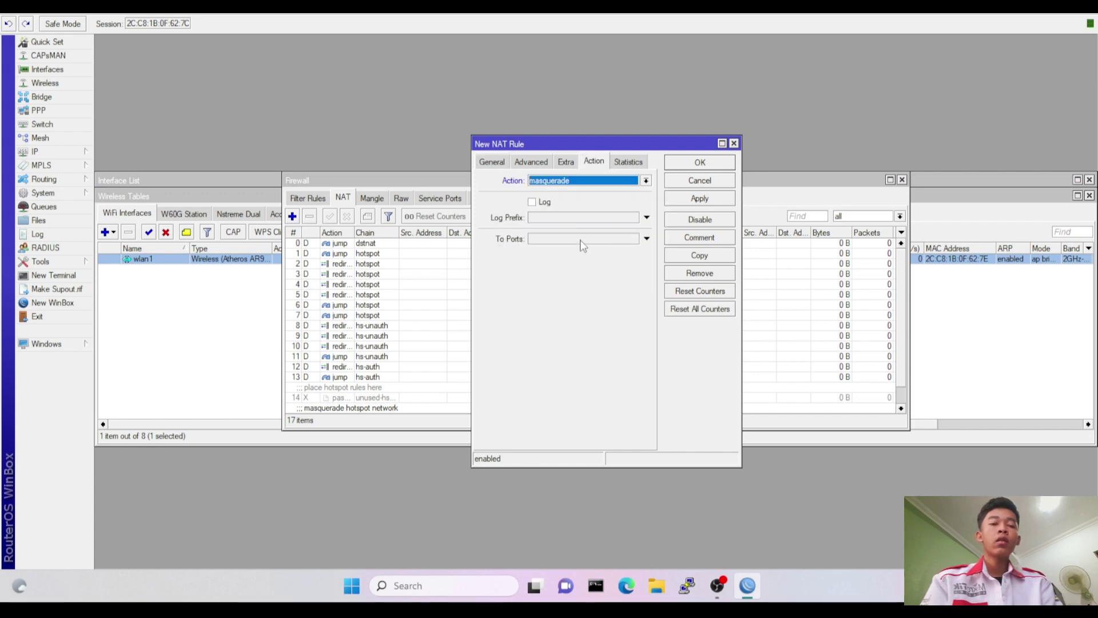
pyautogui.click(699, 163)
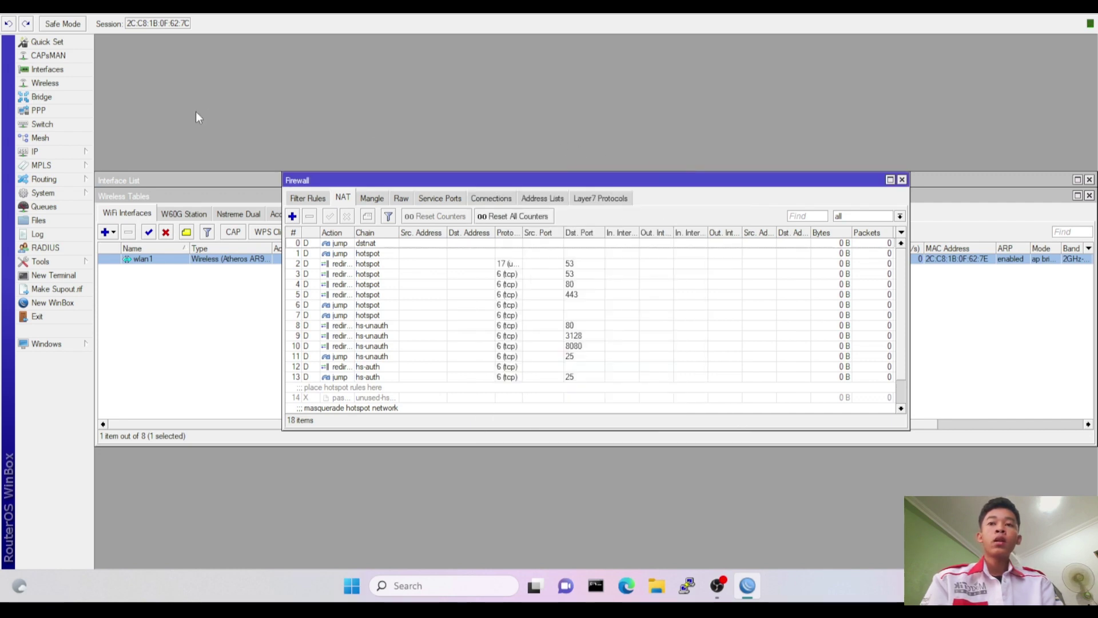
pyautogui.click(83, 152)
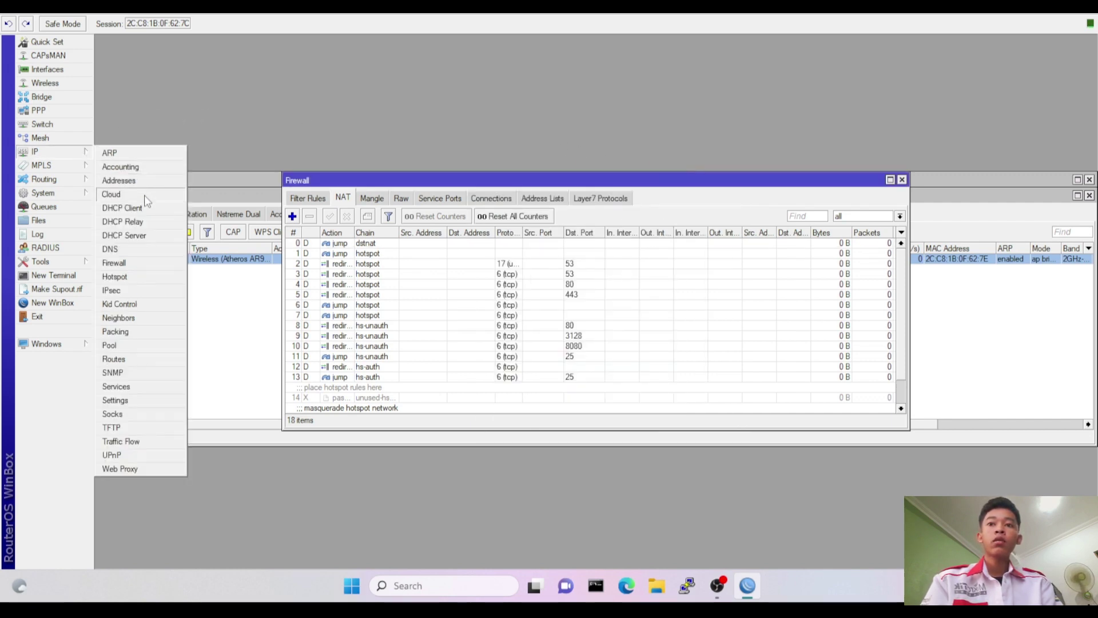
# Add hotspot user profile kepsek with a 512k rate limit.
pyautogui.click(147, 278)
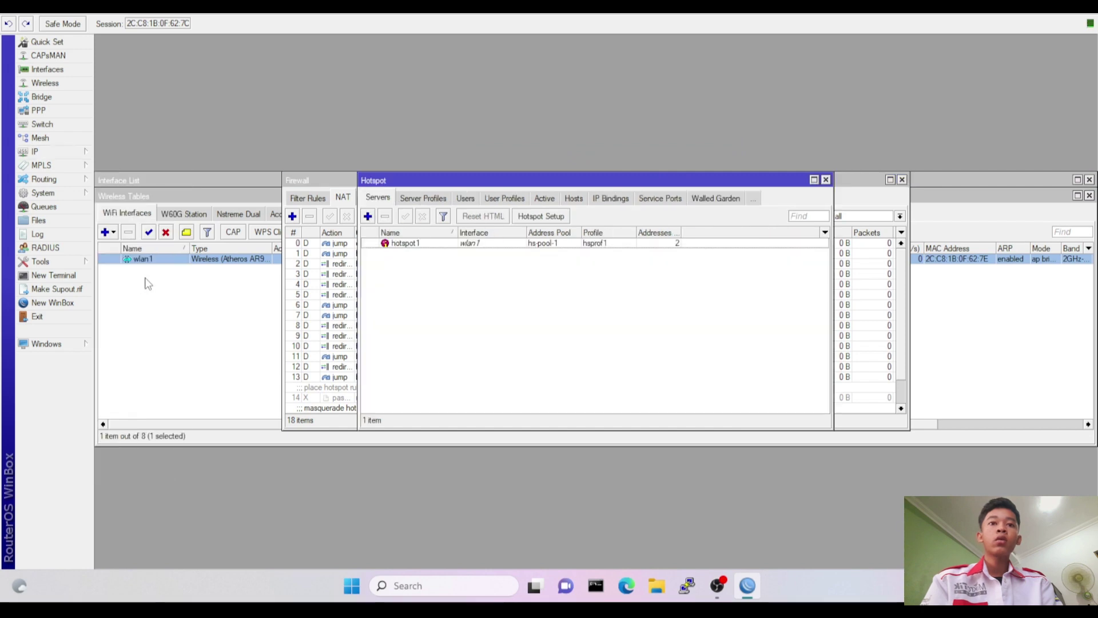
pyautogui.click(511, 199)
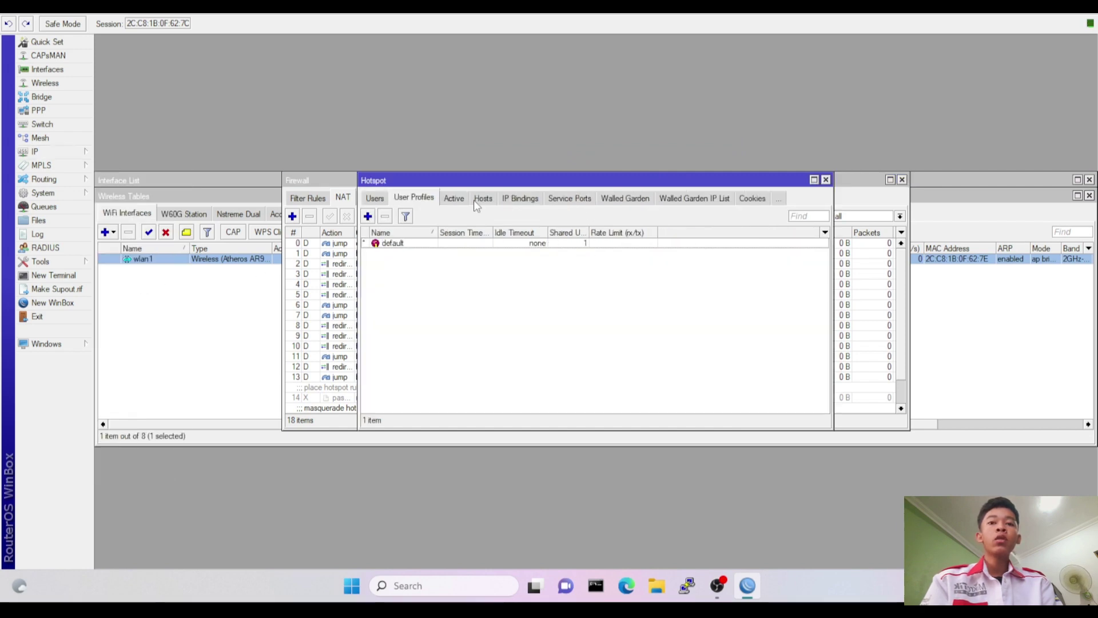
pyautogui.click(368, 217)
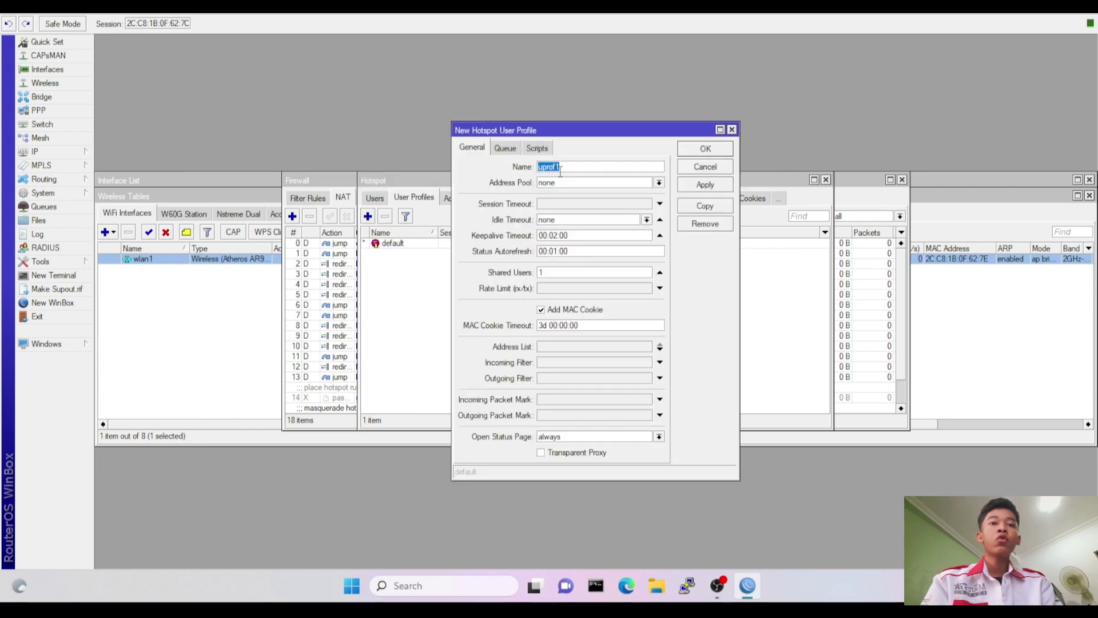
pyautogui.write('kepsek')
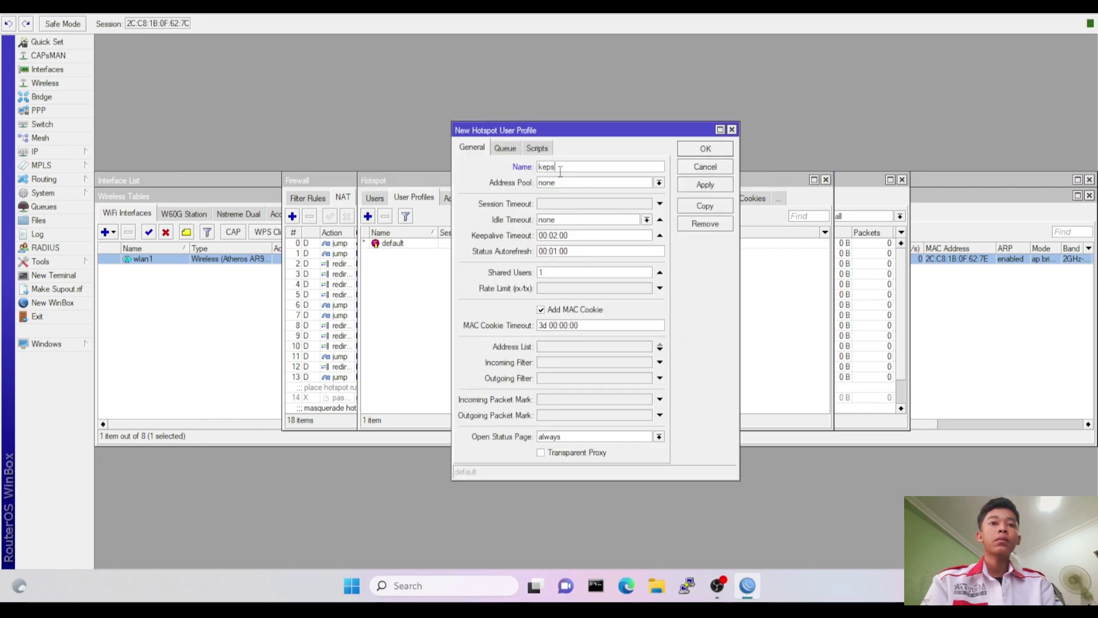
pyautogui.click(582, 291)
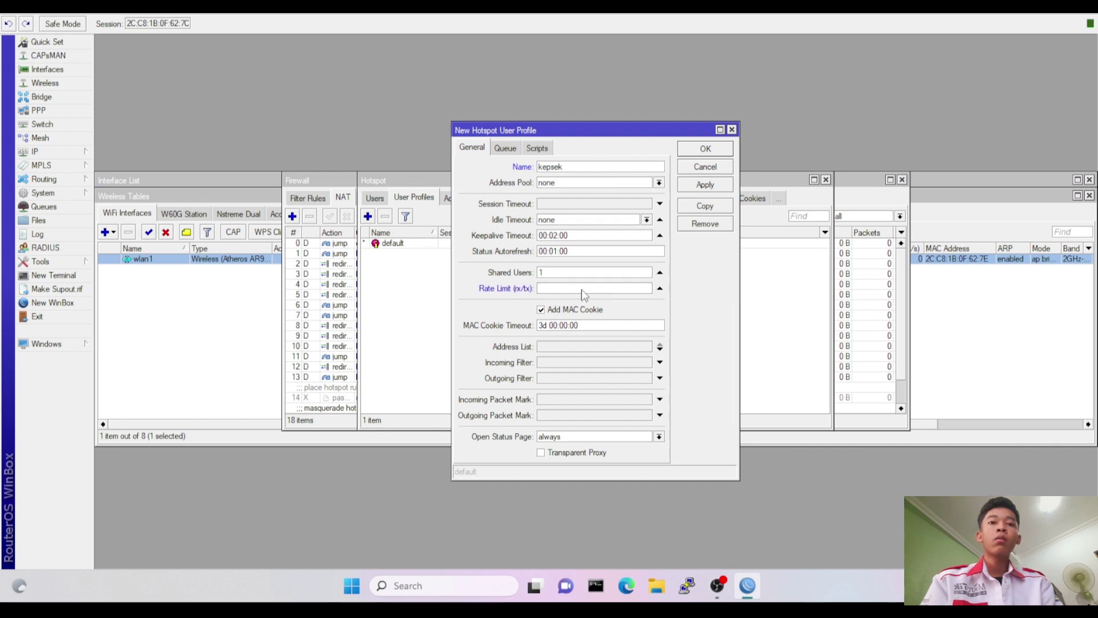
pyautogui.write('512k')
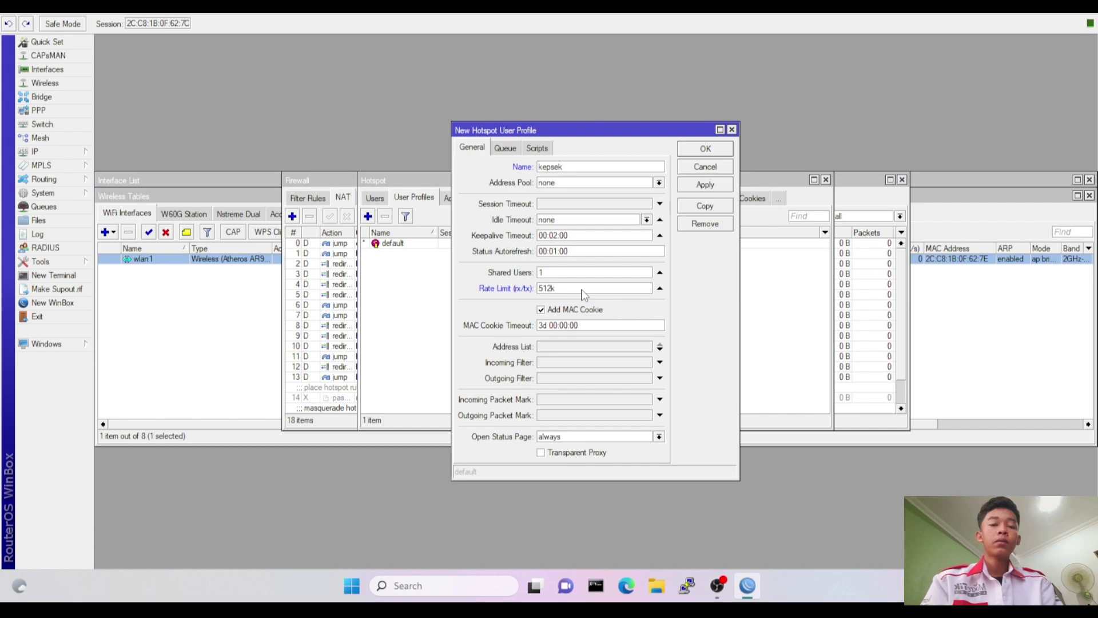
pyautogui.click(713, 152)
# Add hotspot user profile guru with a 256k rate limit.
pyautogui.click(367, 216)
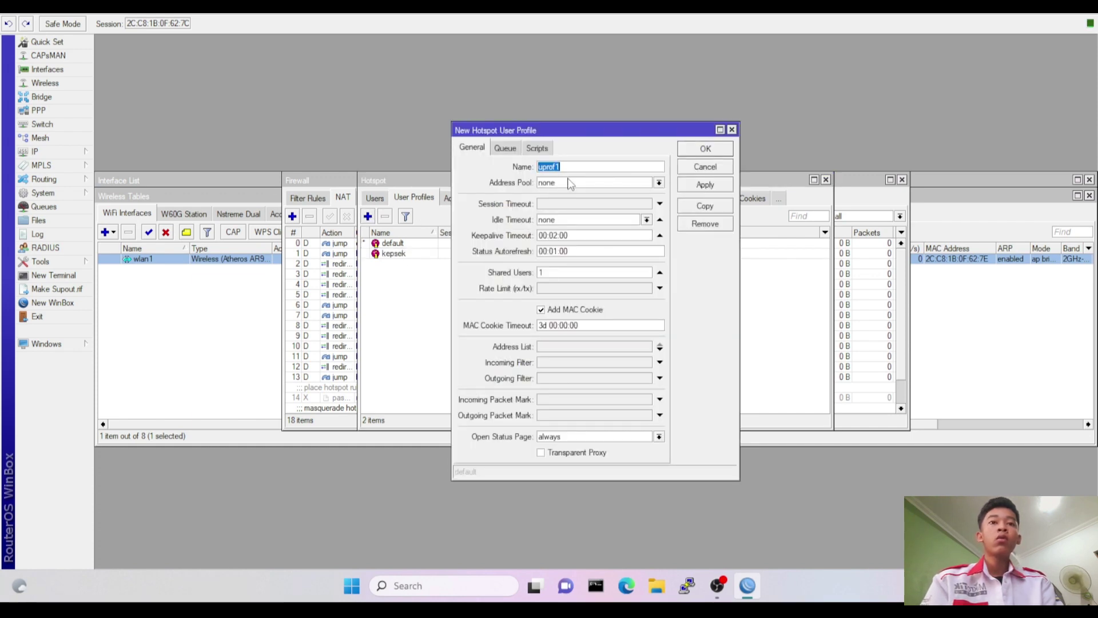
pyautogui.write('guru')
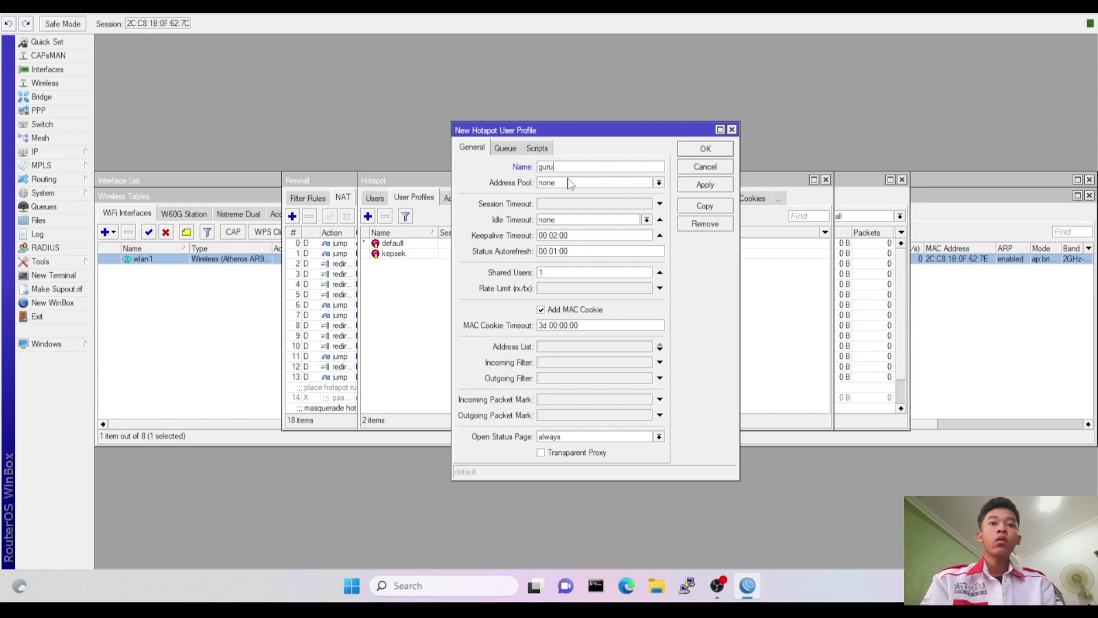
pyautogui.click(573, 290)
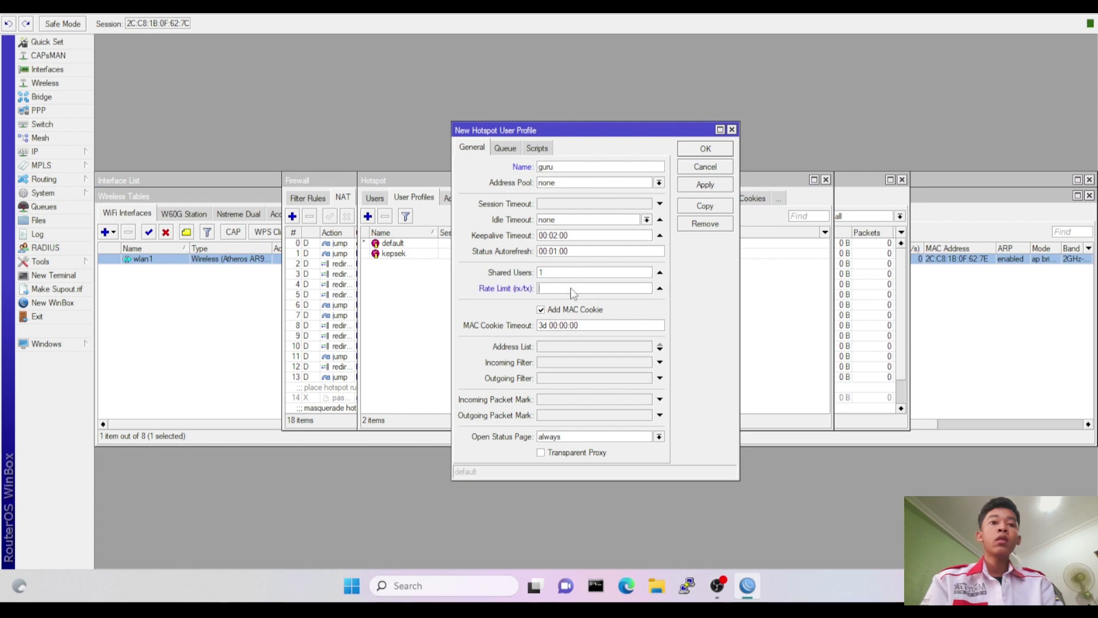
pyautogui.write('2')
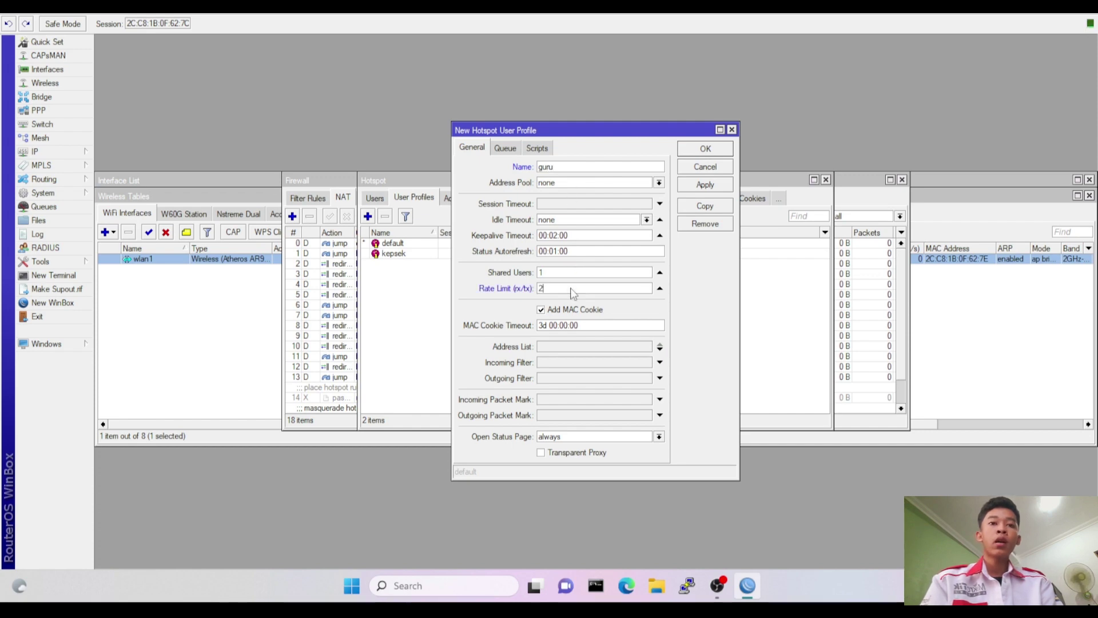
pyautogui.write('56k')
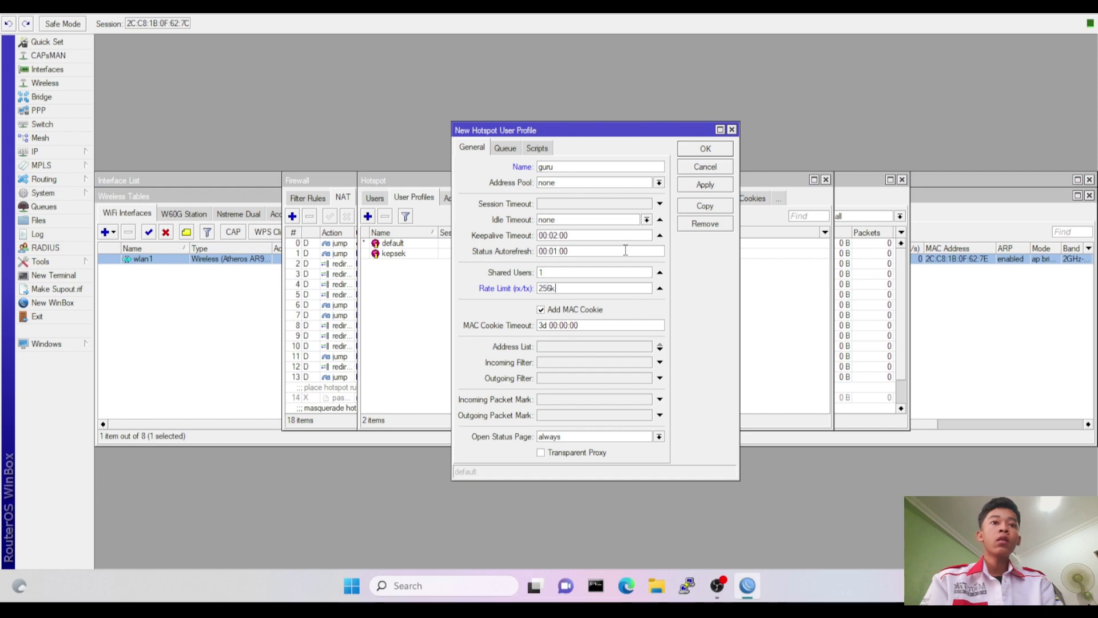
pyautogui.click(697, 152)
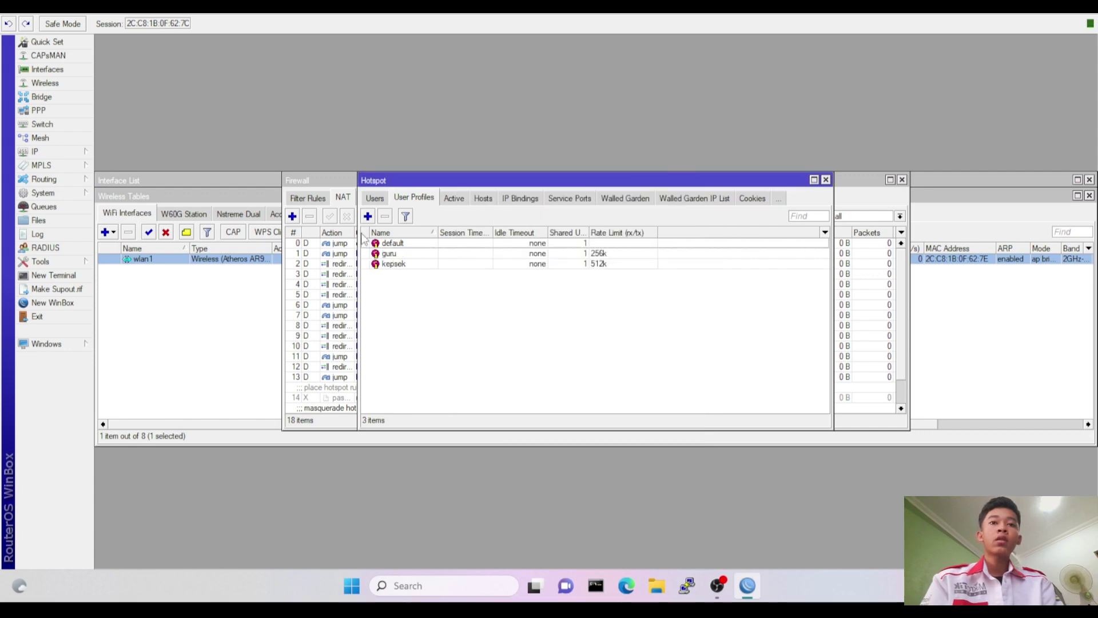
# Add hotspot user profile siswa with a 128k rate limit.
pyautogui.click(369, 214)
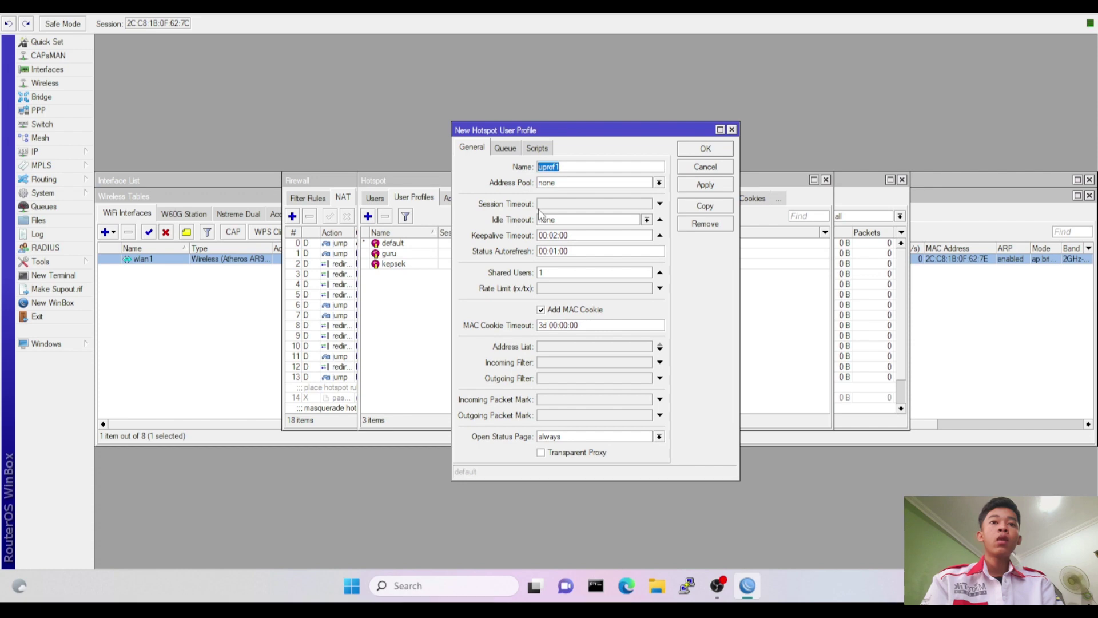
pyautogui.press('BackSpace')
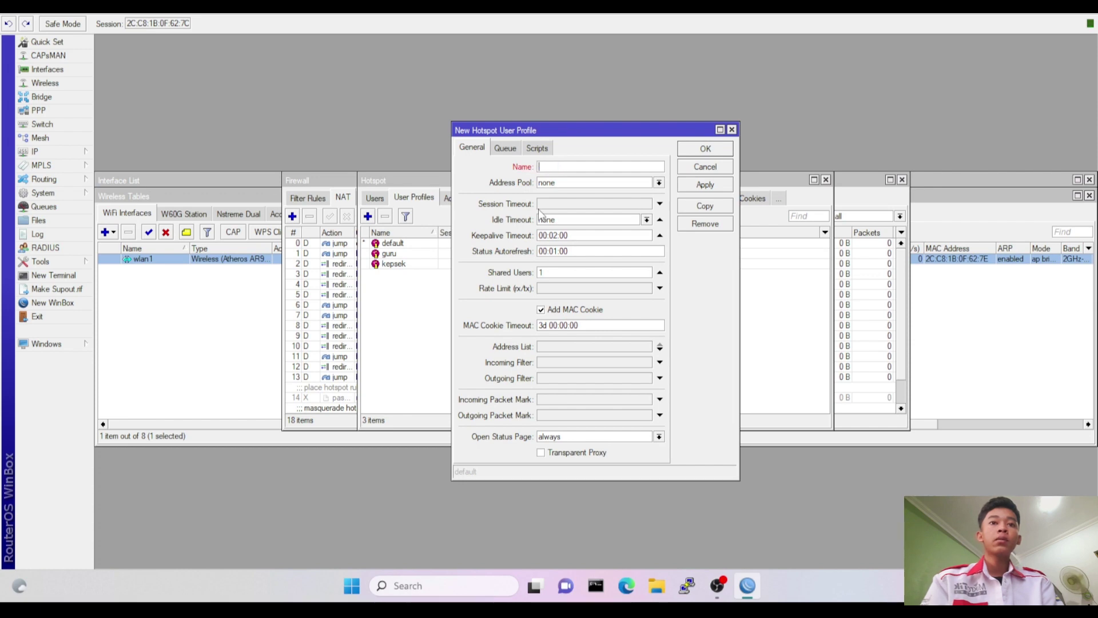
pyautogui.write('siswa')
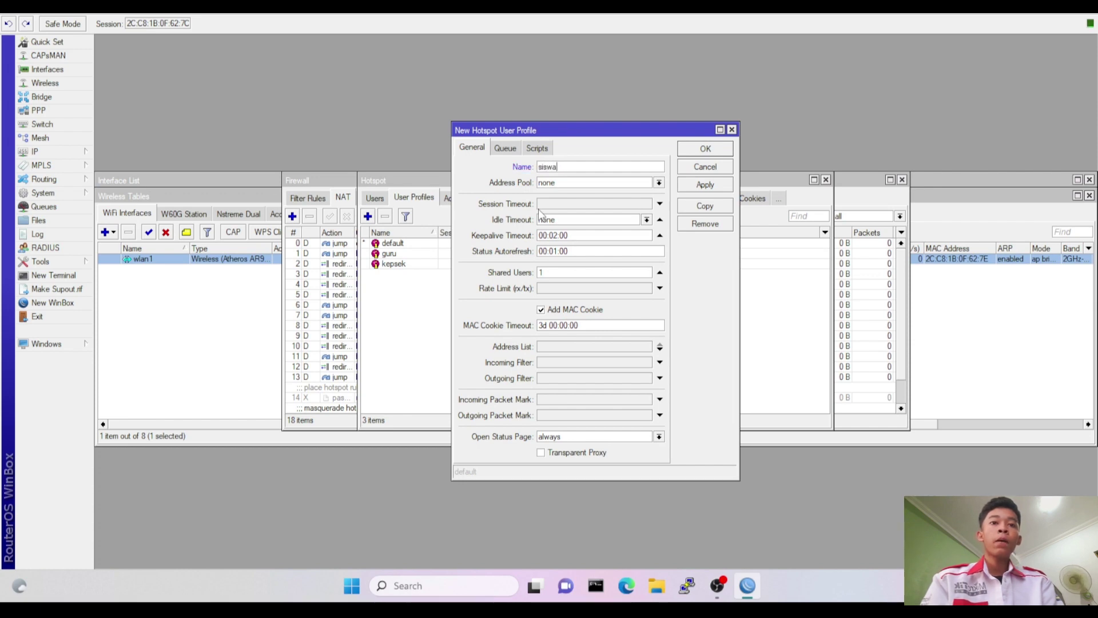
pyautogui.click(571, 292)
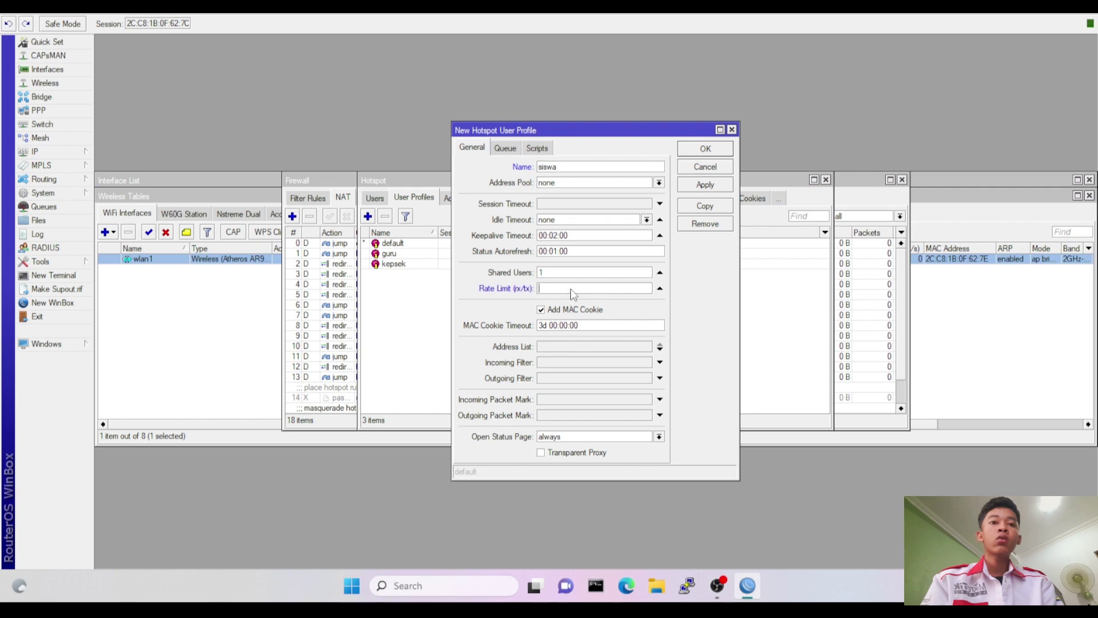
pyautogui.write('128k')
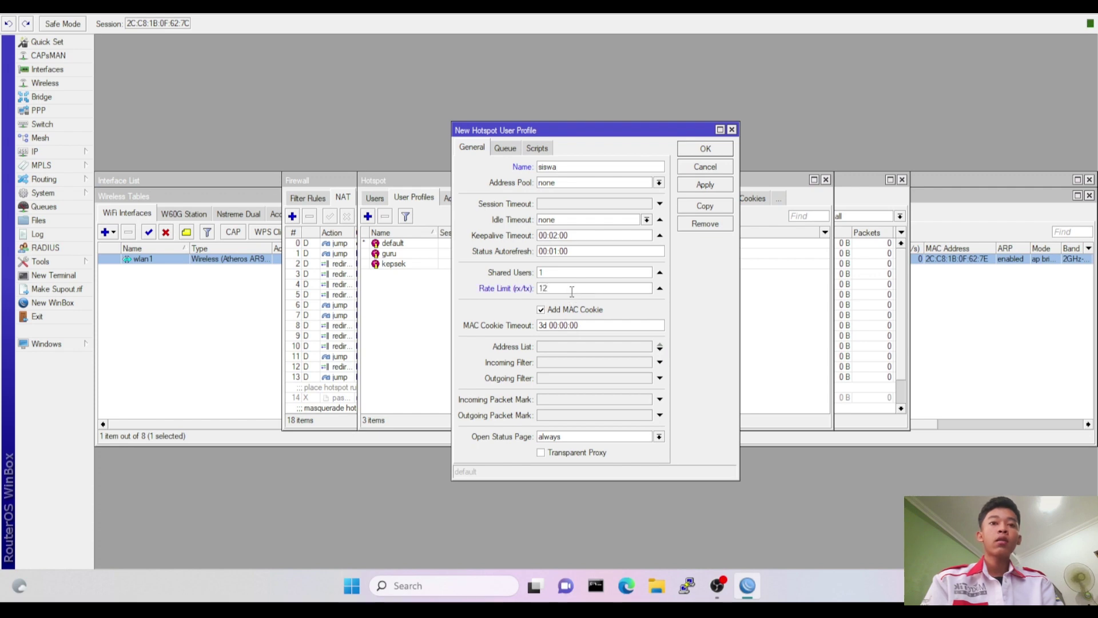
pyautogui.click(699, 152)
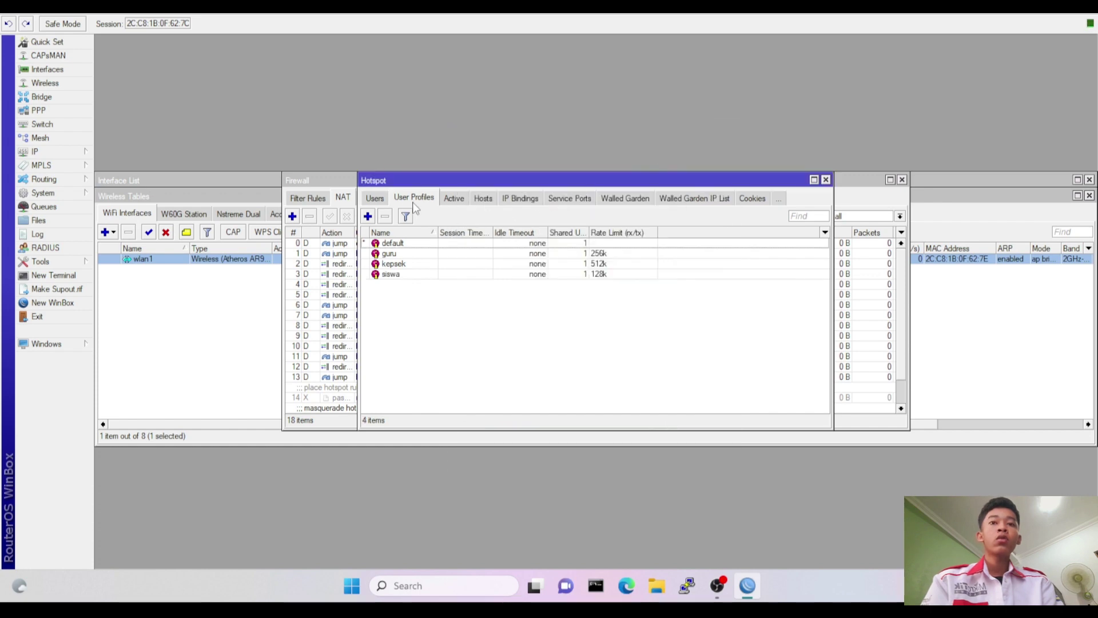
# Add hotspot user kepsek with a password and the kepsek profile.
pyautogui.click(376, 198)
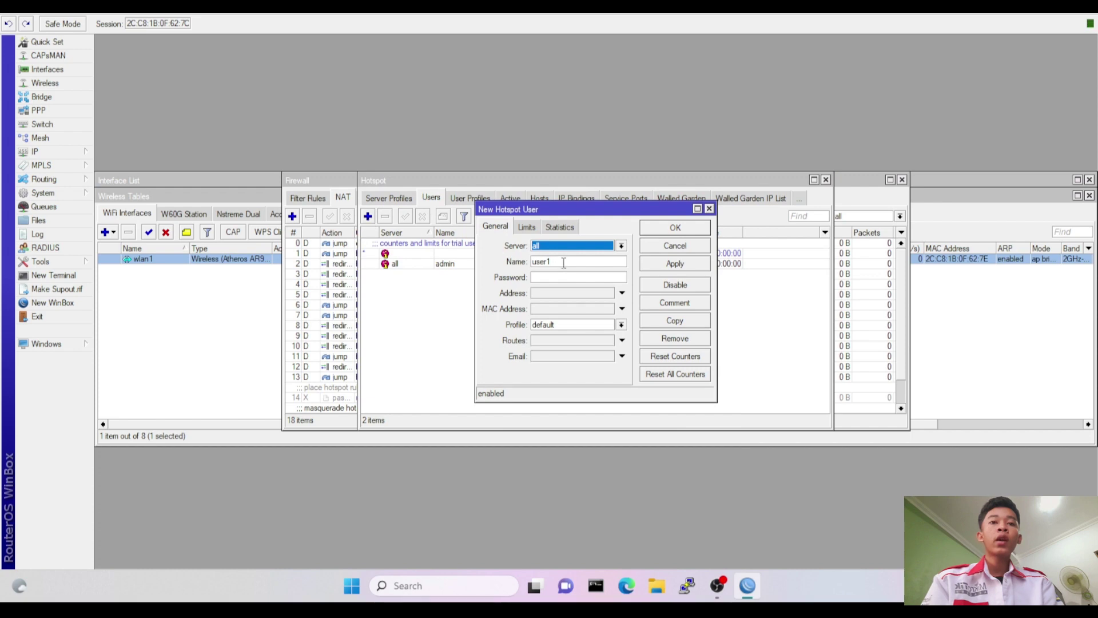
pyautogui.click(569, 263)
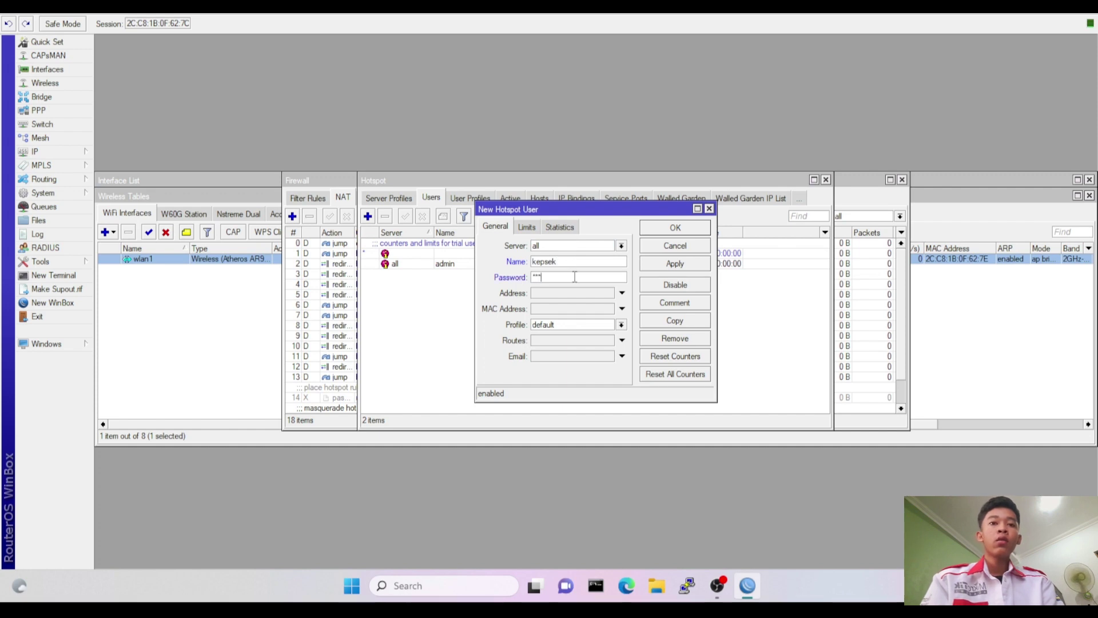
pyautogui.click(574, 325)
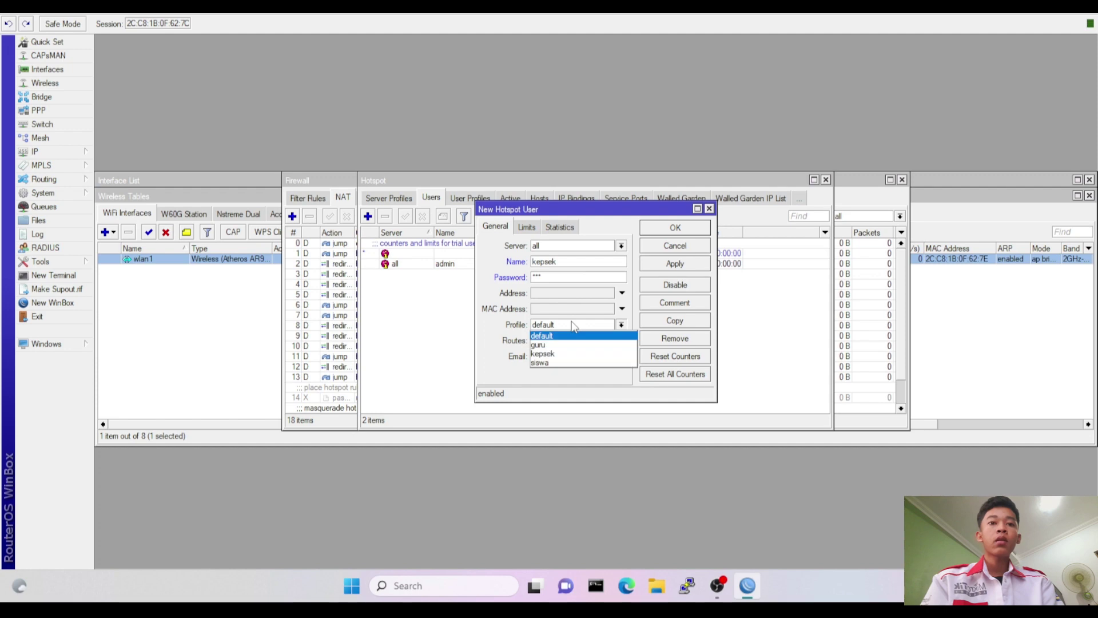
pyautogui.click(568, 354)
pyautogui.click(678, 229)
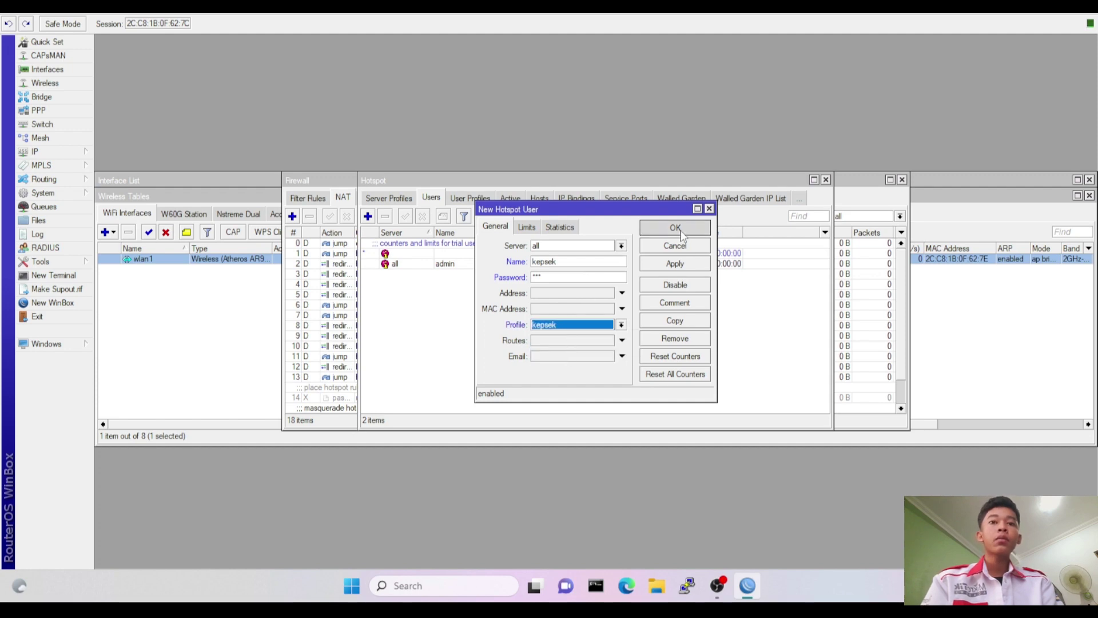
# Add hotspot user guru with a password and the guru profile.
pyautogui.click(367, 217)
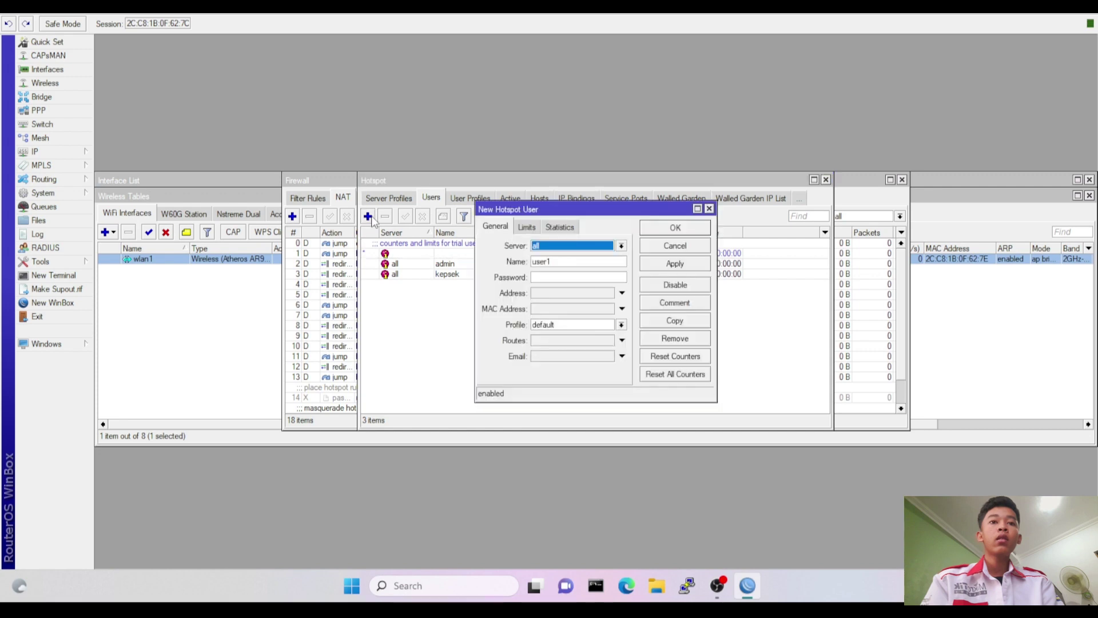
pyautogui.click(577, 261)
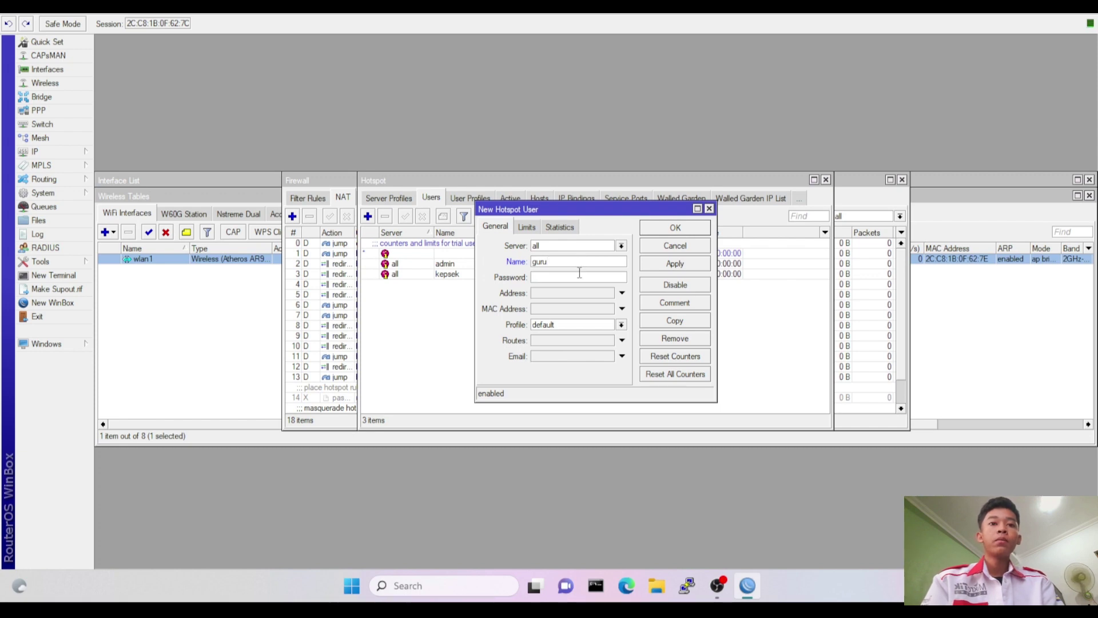
pyautogui.click(580, 326)
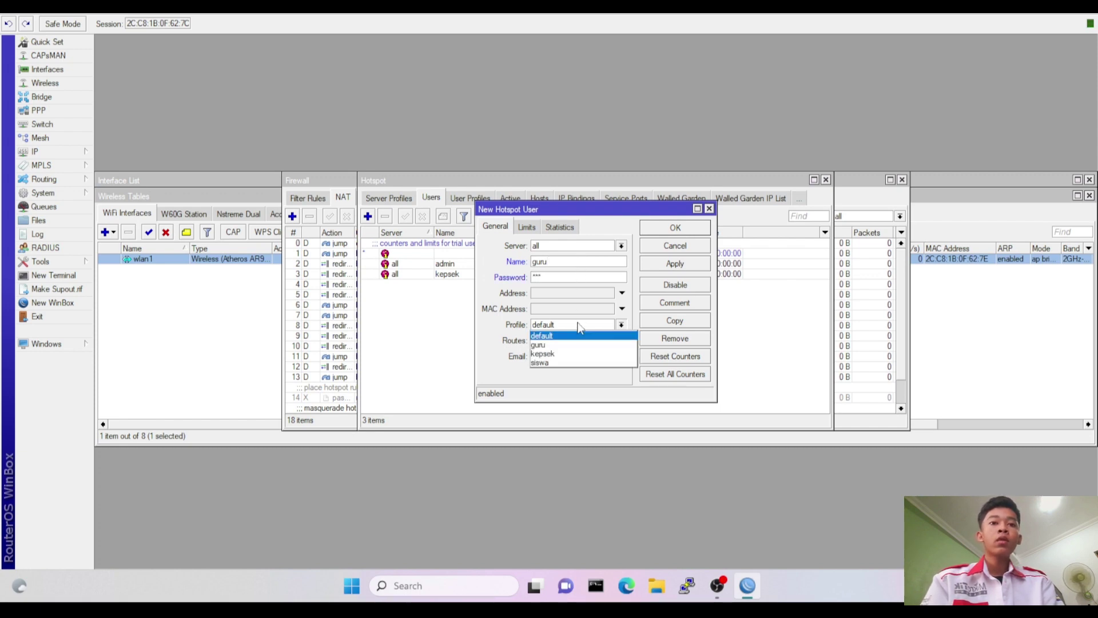
pyautogui.click(560, 345)
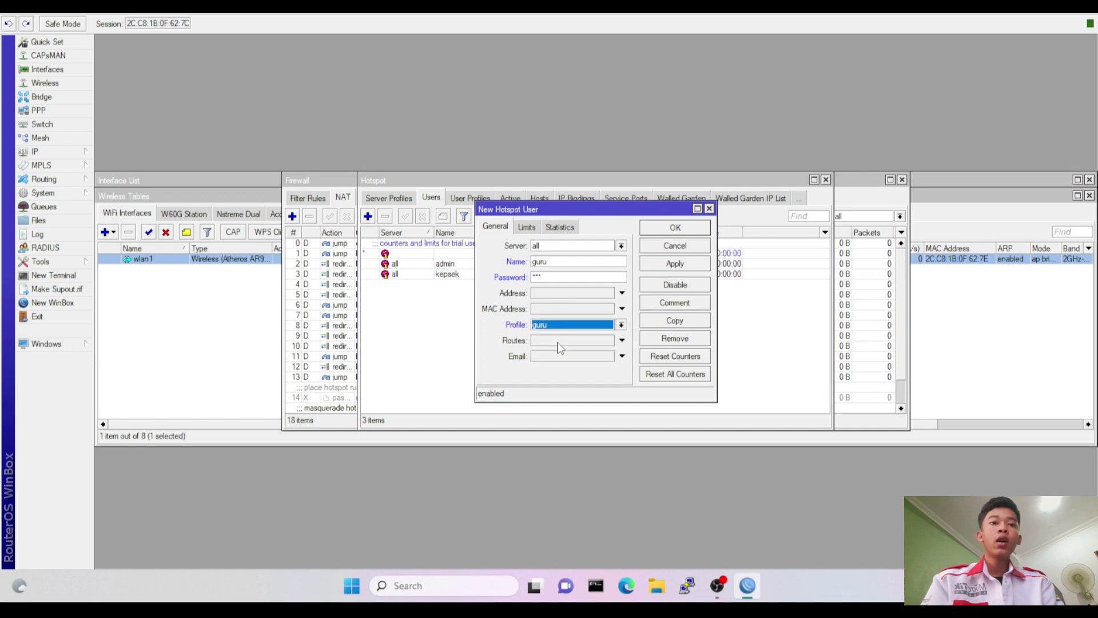
pyautogui.click(686, 228)
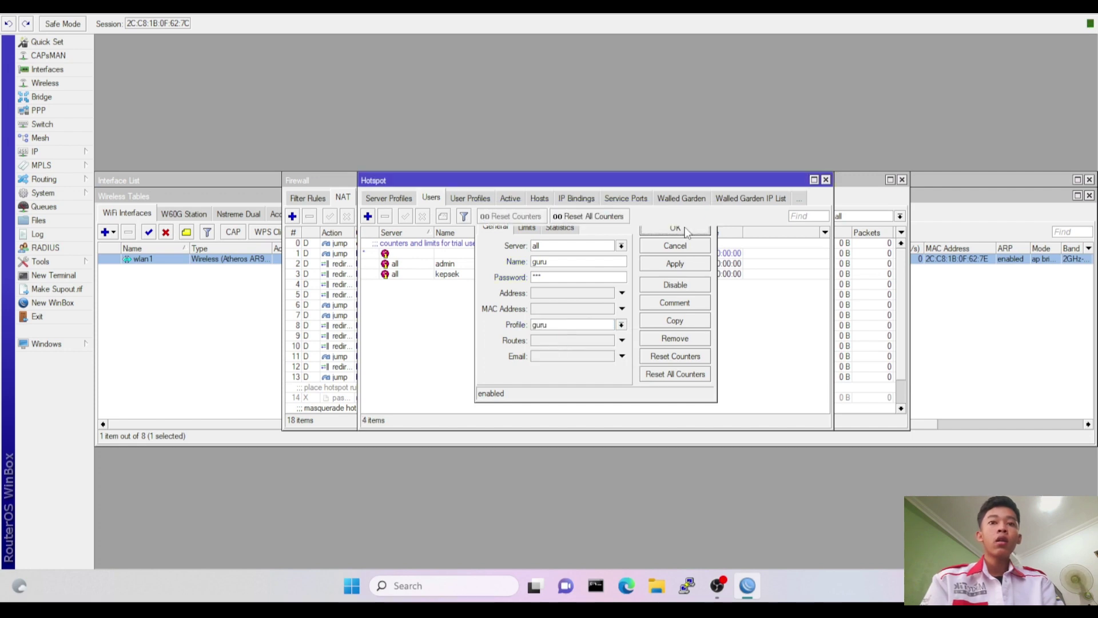
# Add hotspot user siswa with a password and the siswa profile.
pyautogui.click(369, 218)
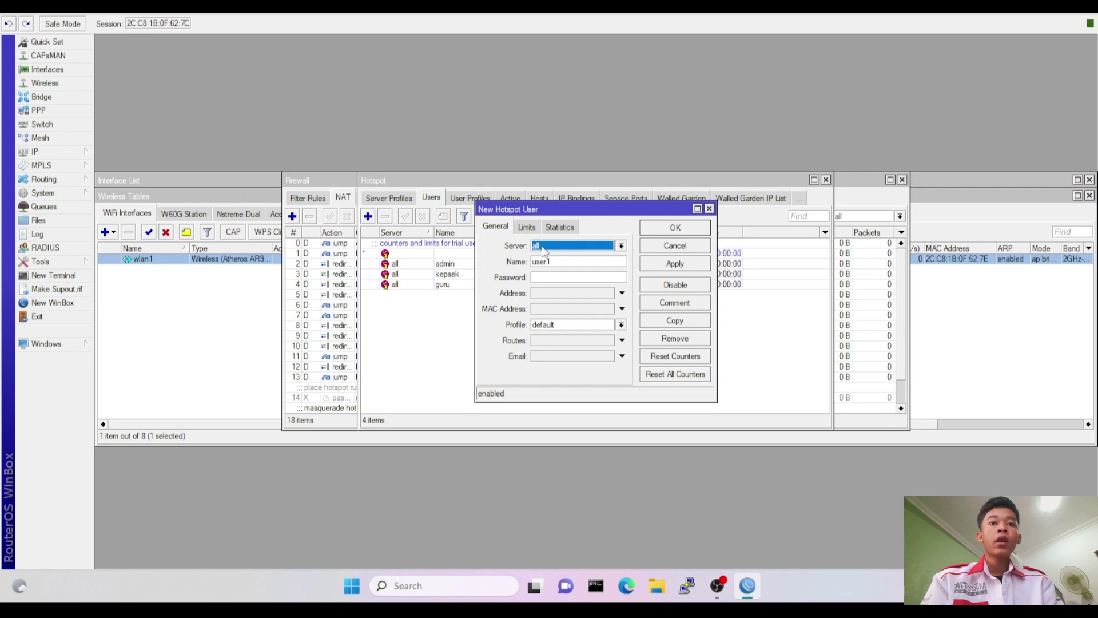
pyautogui.click(551, 265)
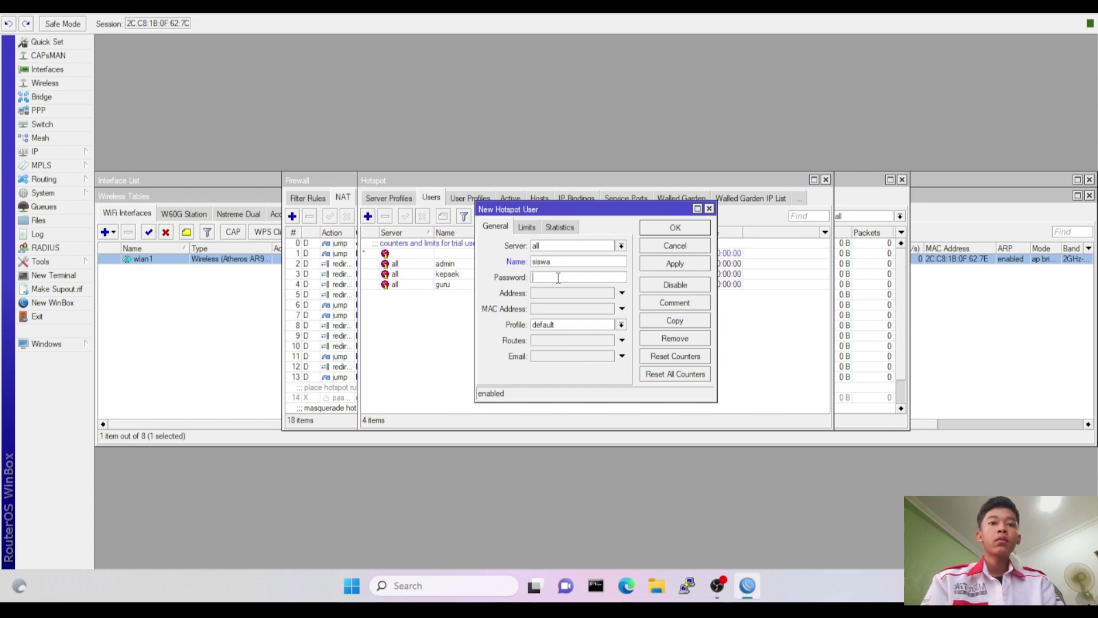
pyautogui.click(557, 324)
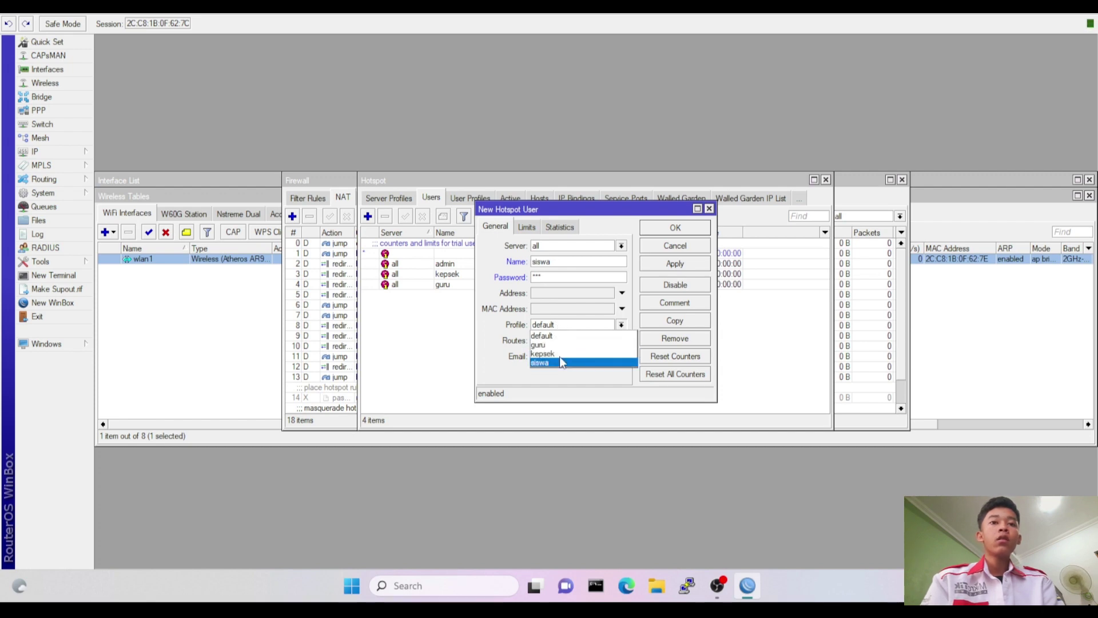
pyautogui.click(559, 356)
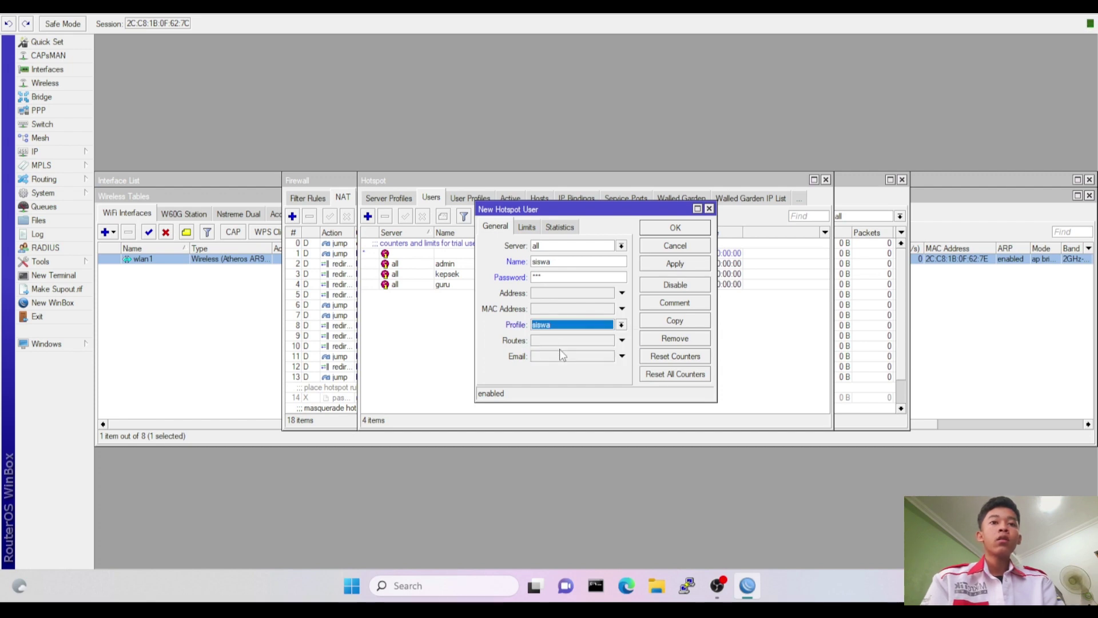
pyautogui.click(681, 229)
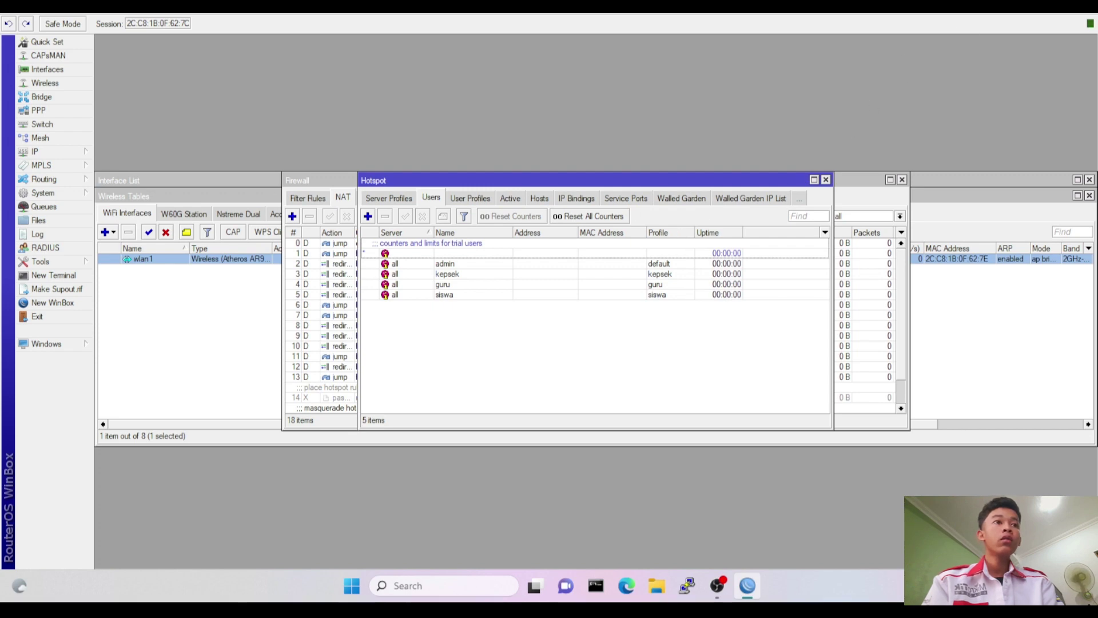
pyautogui.hotkey('alt', 'Tab')
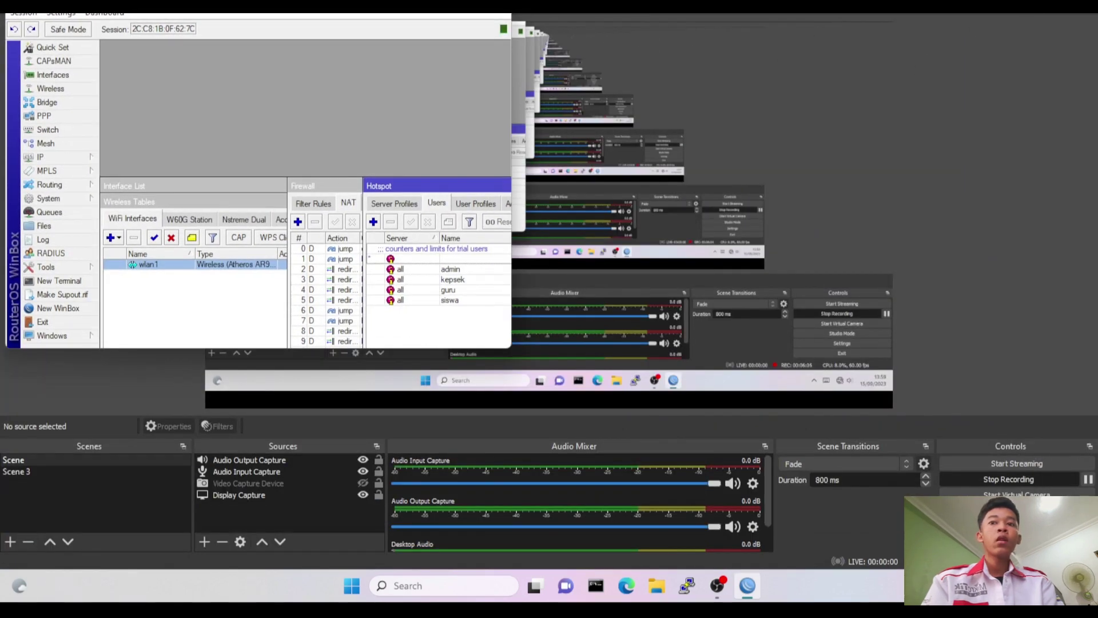
# Copy hotspot/login.html from the router's File List to the desktop, replacing the older copy.
pyautogui.hotkey('alt', 'Tab')
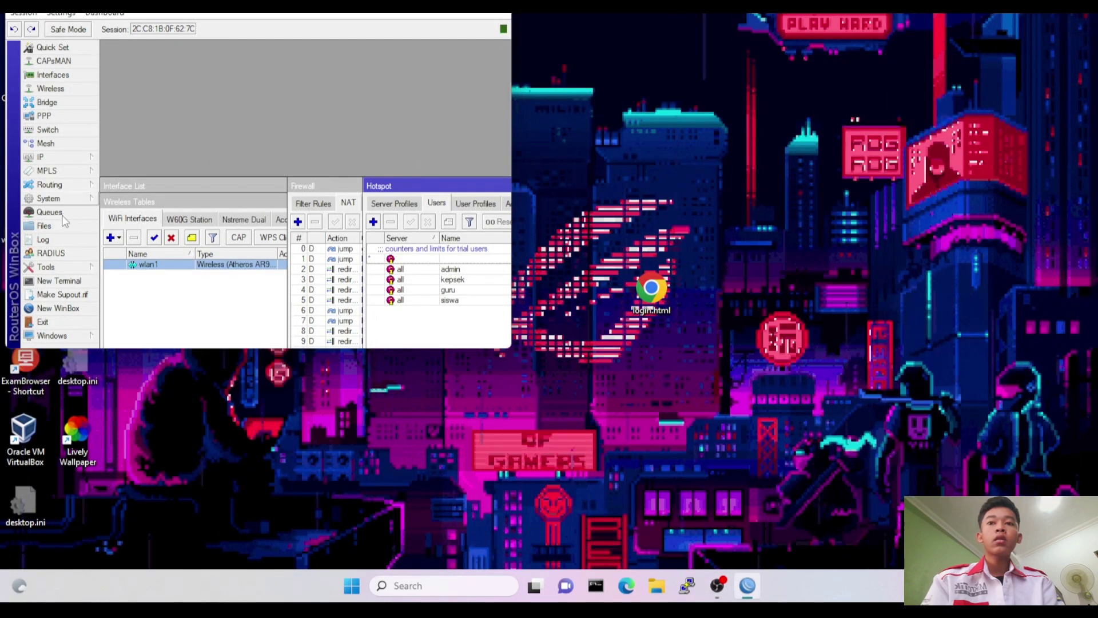
pyautogui.click(46, 226)
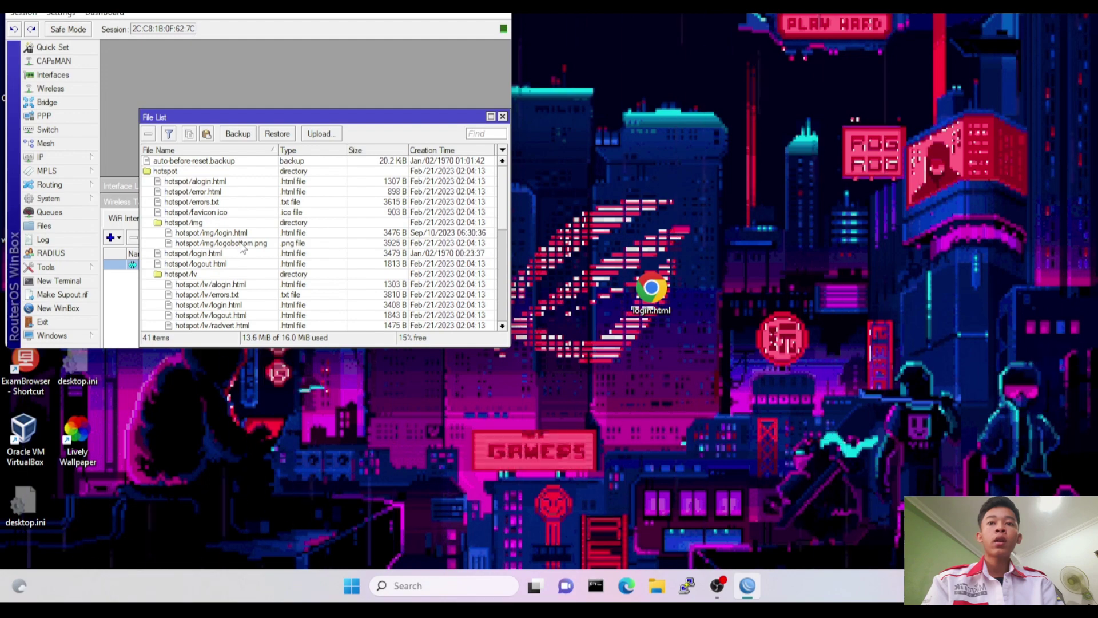
pyautogui.moveTo(242, 255); pyautogui.dragTo(673, 242)
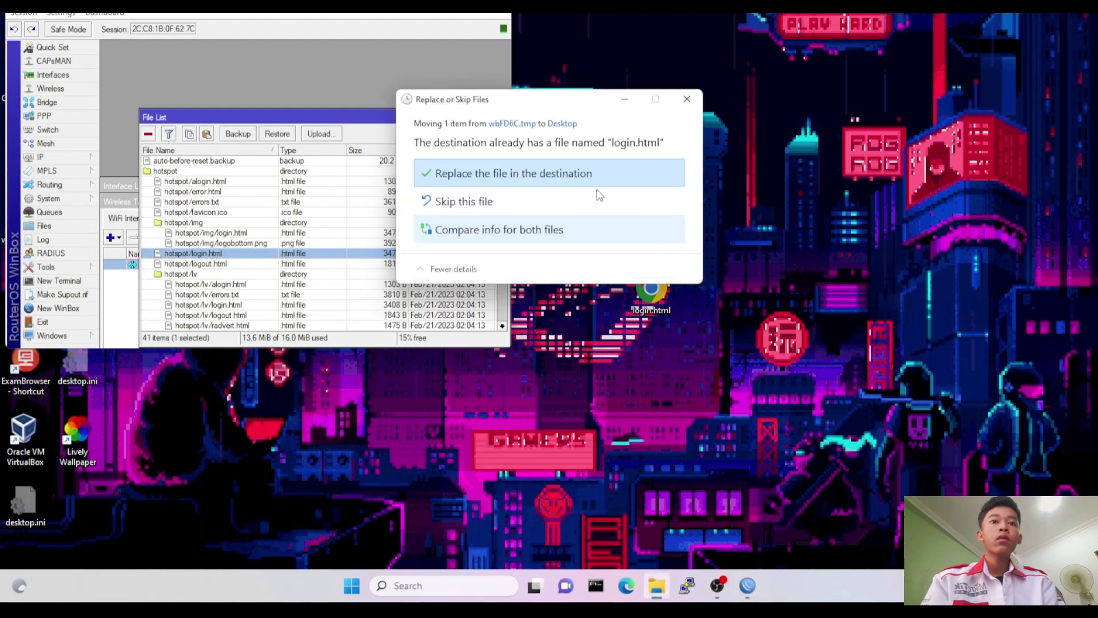
pyautogui.click(584, 173)
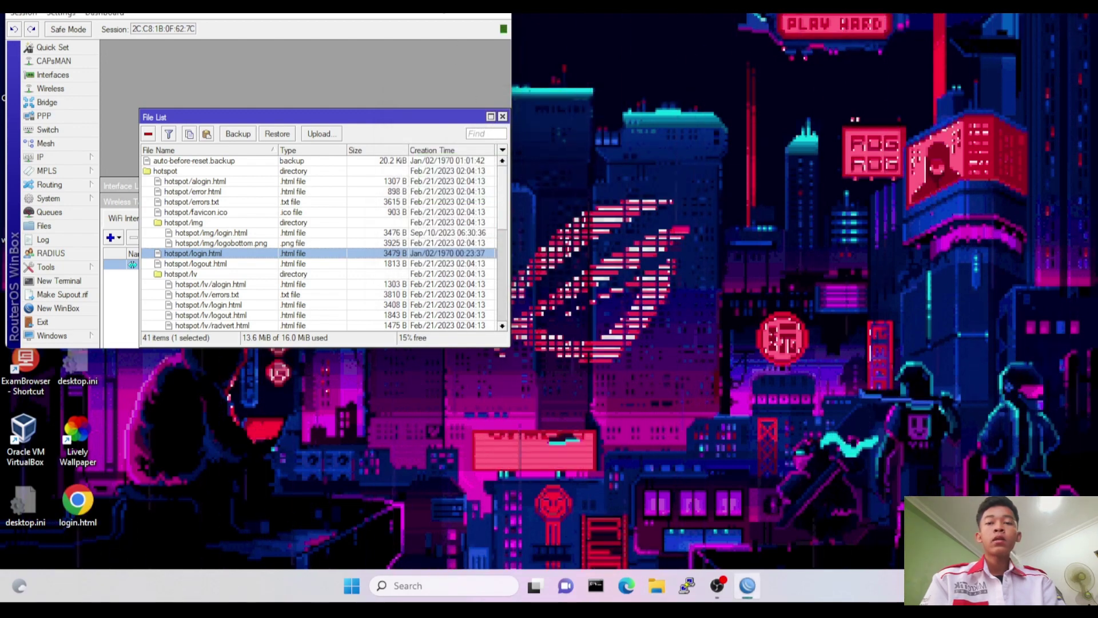
pyautogui.click(437, 9)
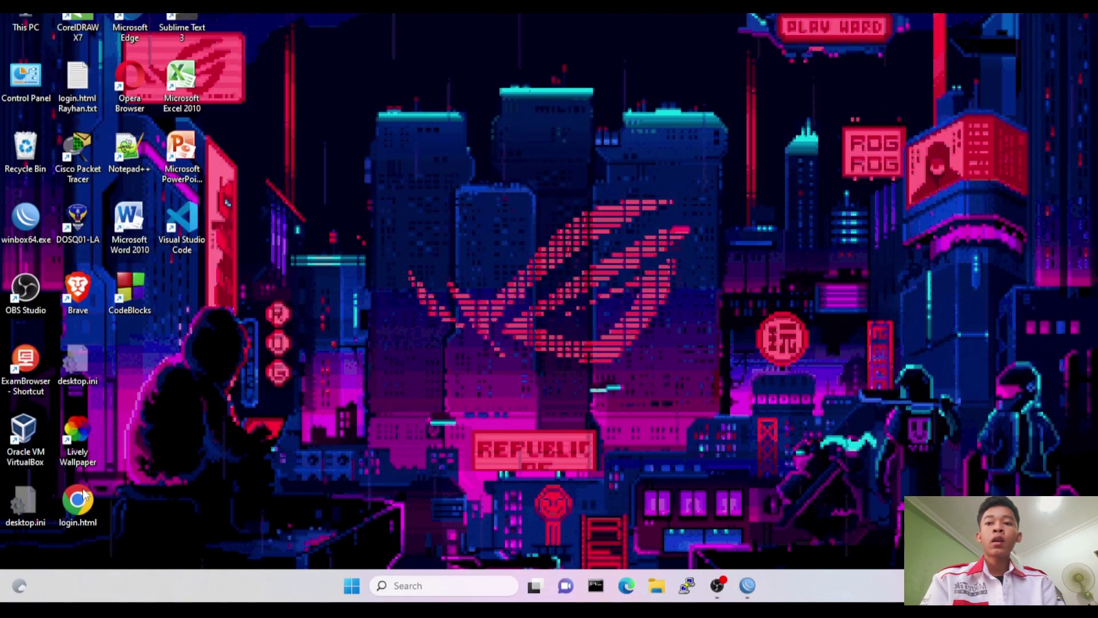
pyautogui.rightClick(84, 507)
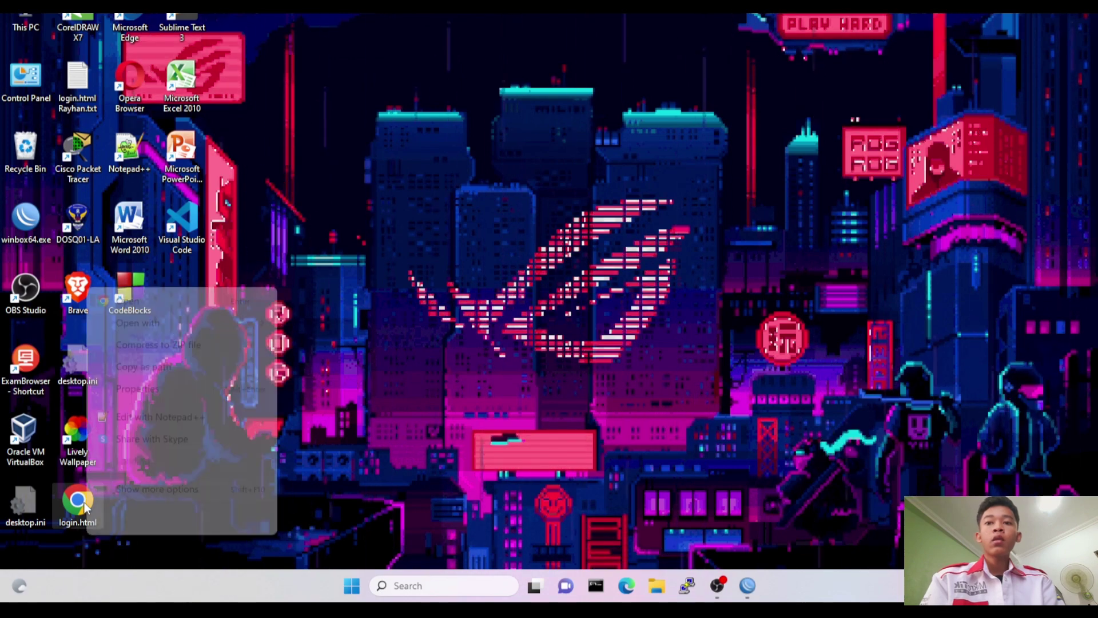
# In Notepad++, replace the author name after BY in login.html's welcome notice and save.
pyautogui.click(151, 420)
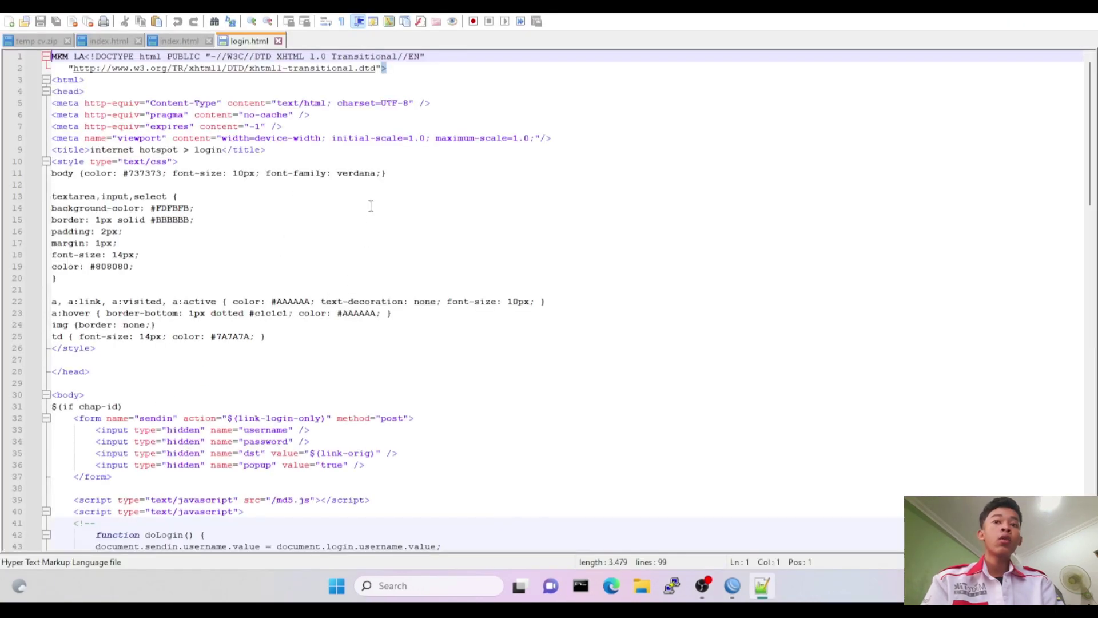
pyautogui.scroll(-6, 329, 223)
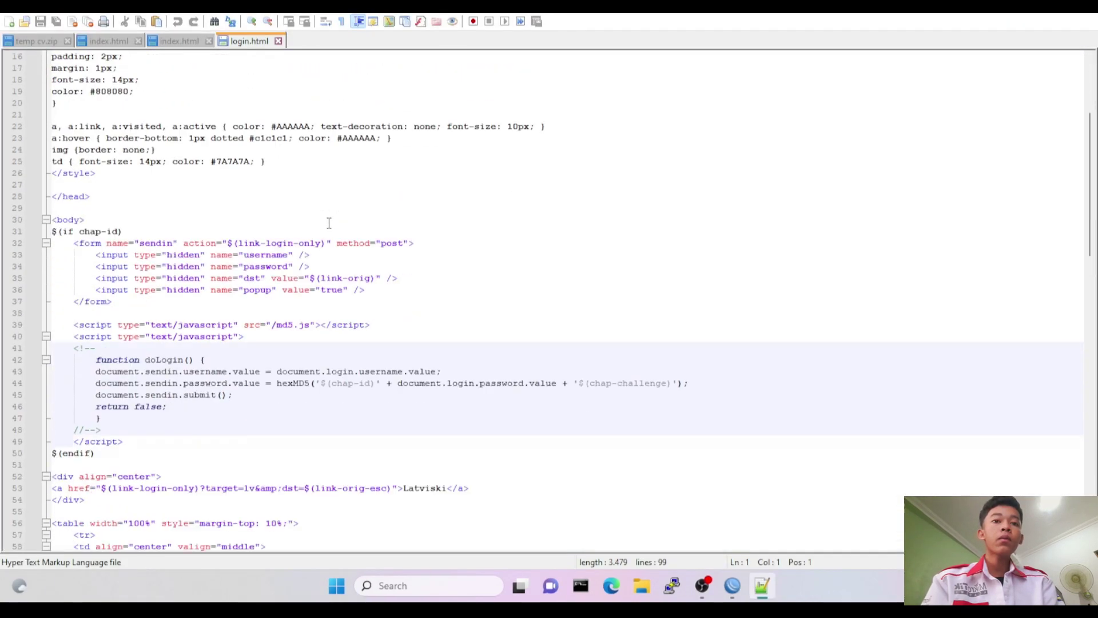
pyautogui.scroll(-4, 329, 223)
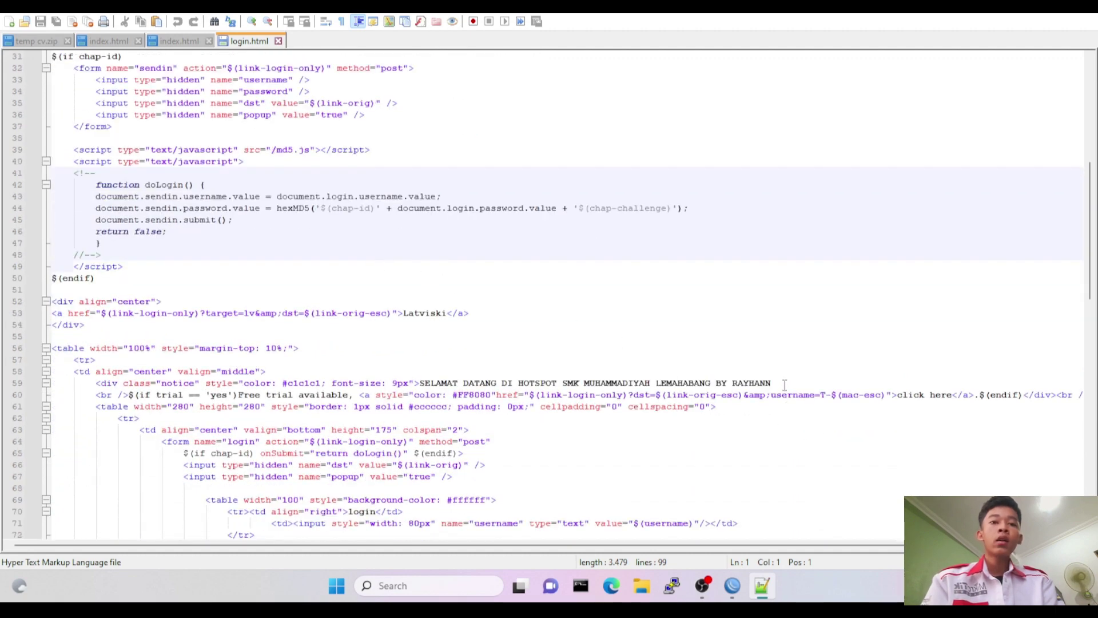
pyautogui.click(784, 384)
pyautogui.press('BackSpace')
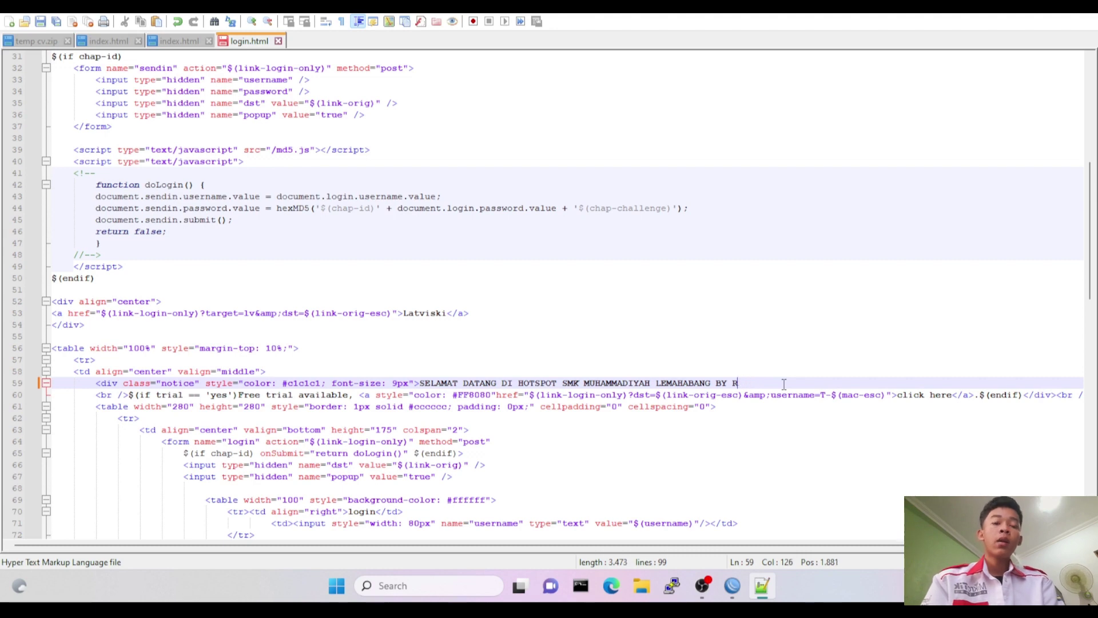
pyautogui.write('teq')
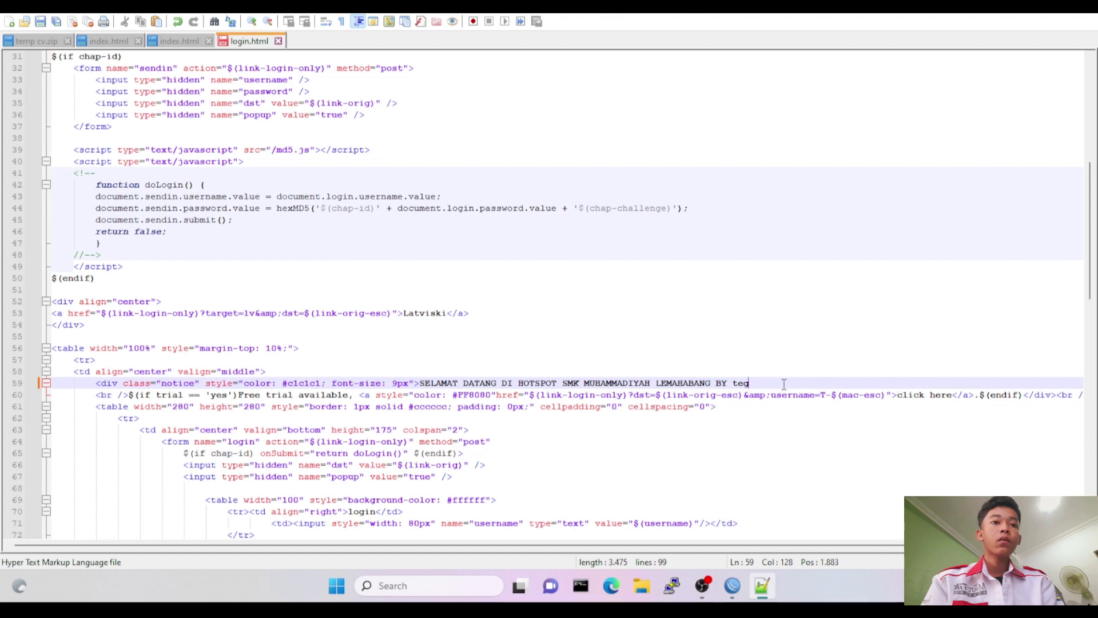
pyautogui.write('TEGAR')
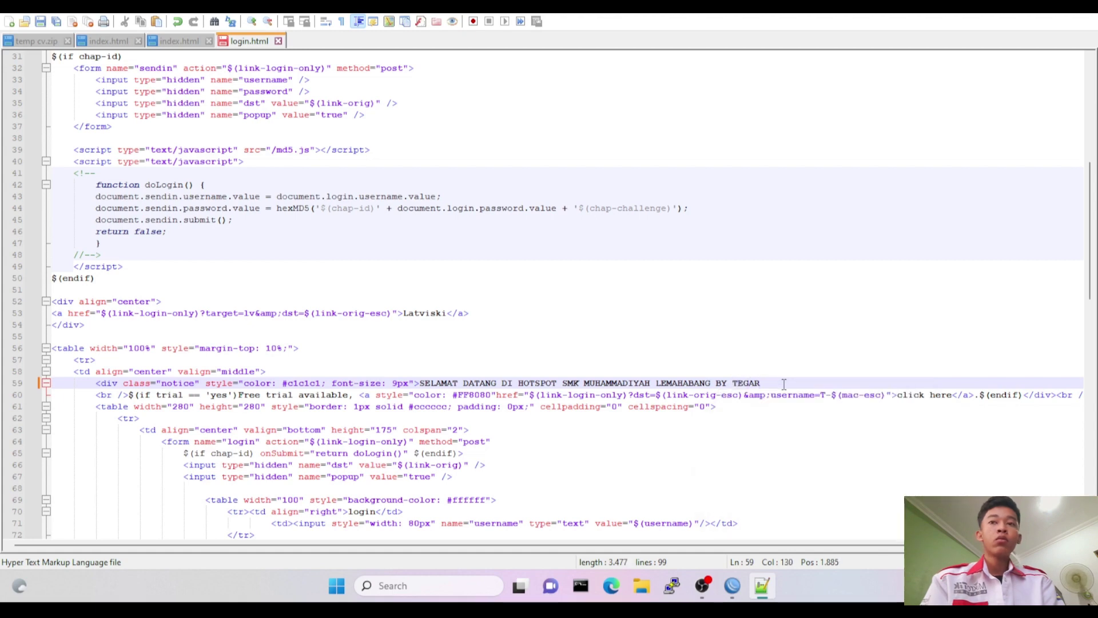
pyautogui.click(16, 15)
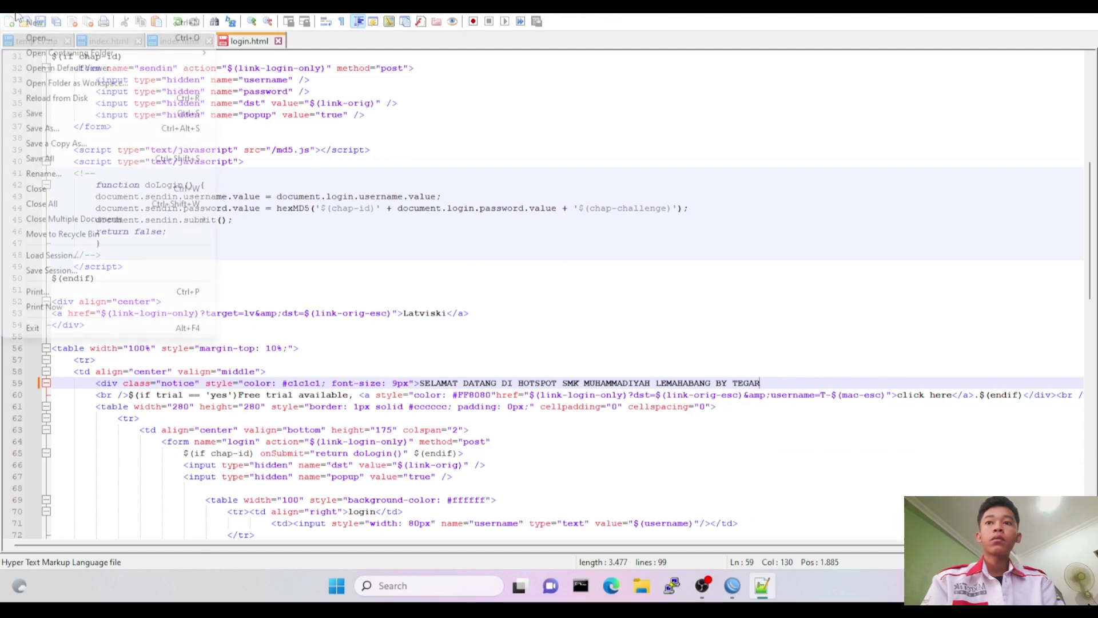
pyautogui.click(61, 114)
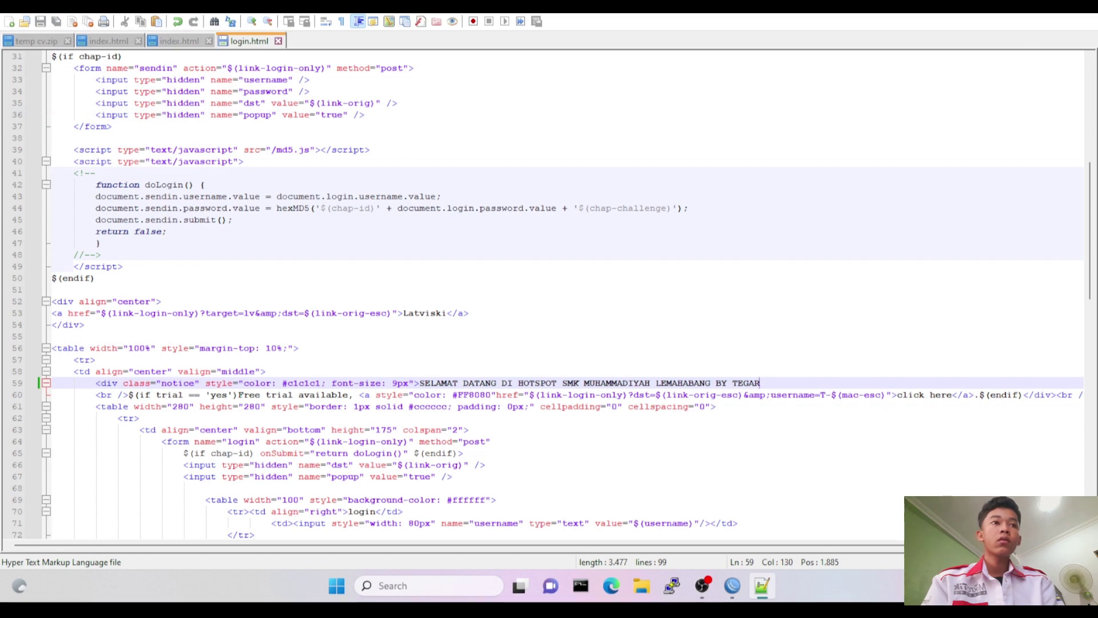
pyautogui.press('super+d')
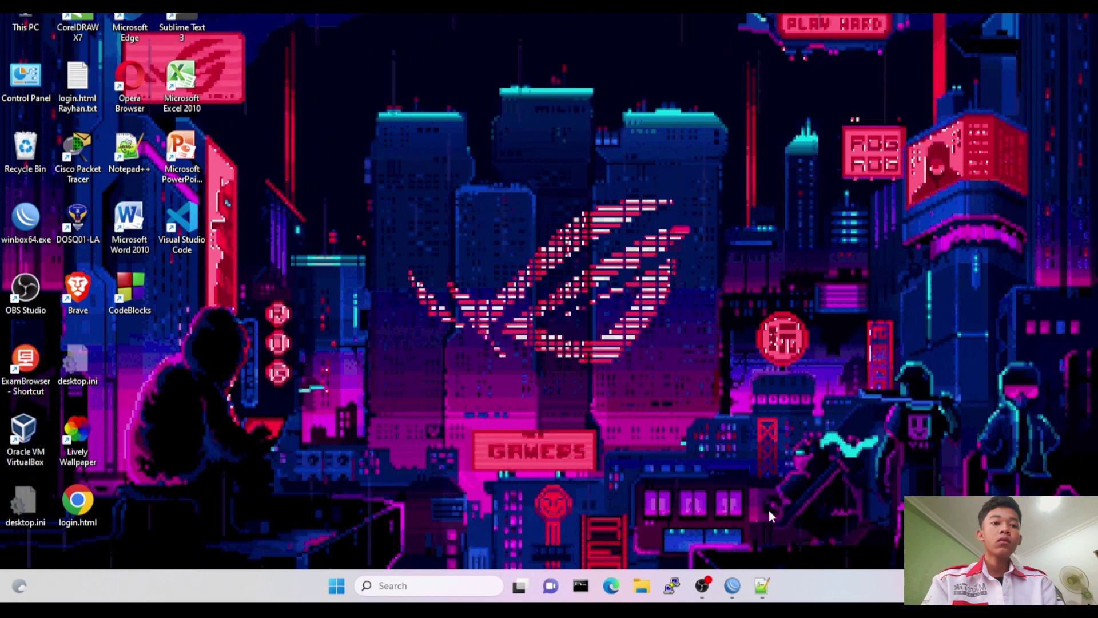
# Close Notepad++ and drag the edited login.html into the router's hotspot folder, overwriting the default.
pyautogui.moveTo(758, 595)
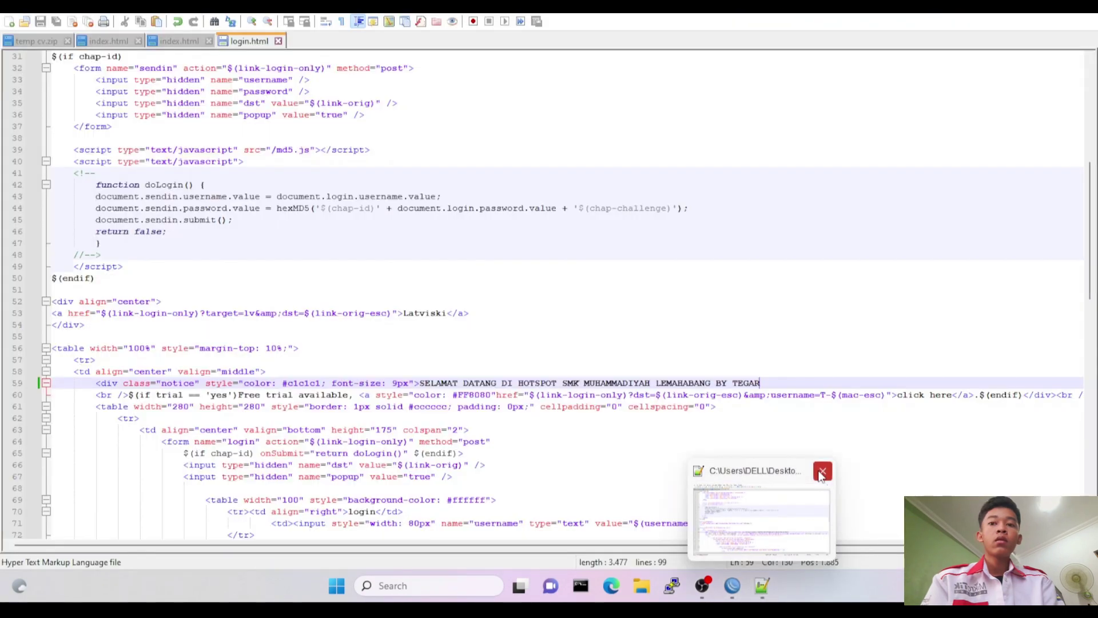
pyautogui.click(822, 472)
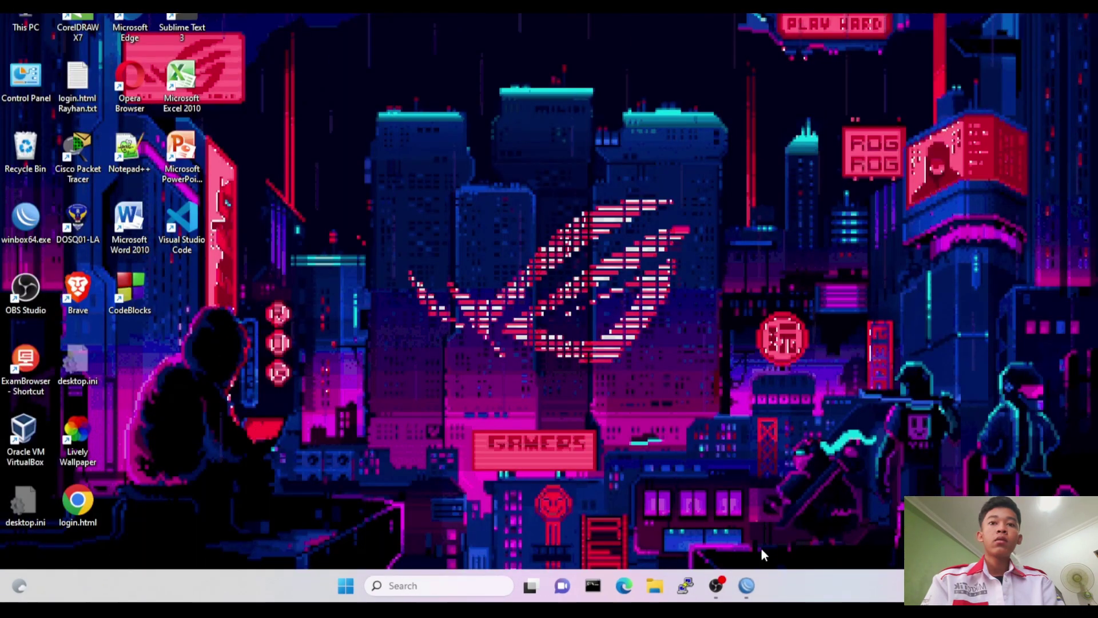
pyautogui.click(749, 515)
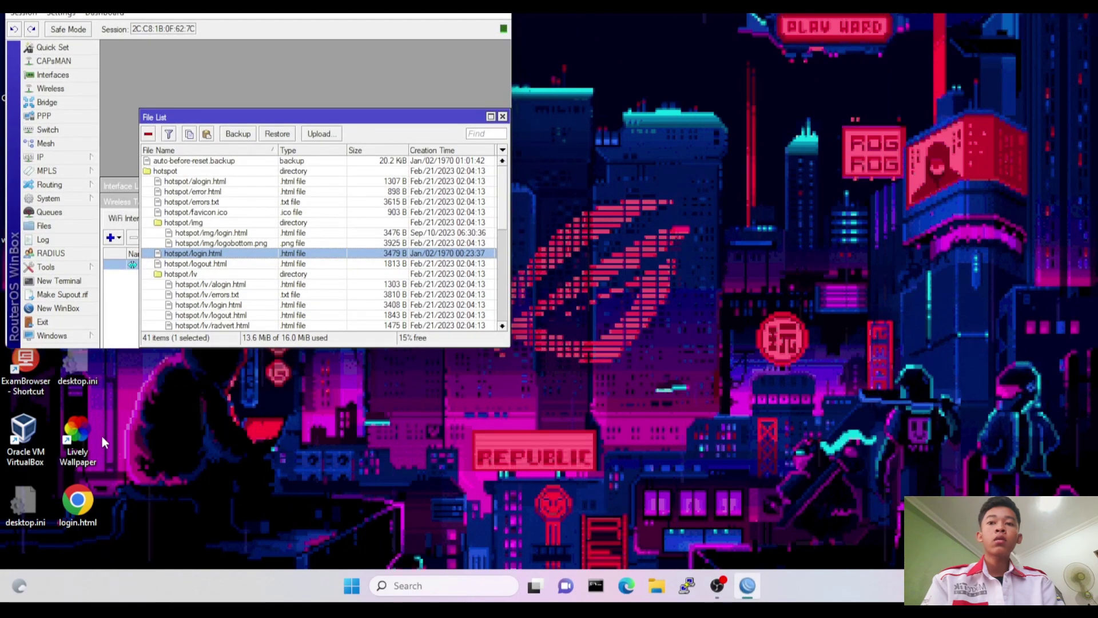
pyautogui.moveTo(78, 504); pyautogui.dragTo(278, 258)
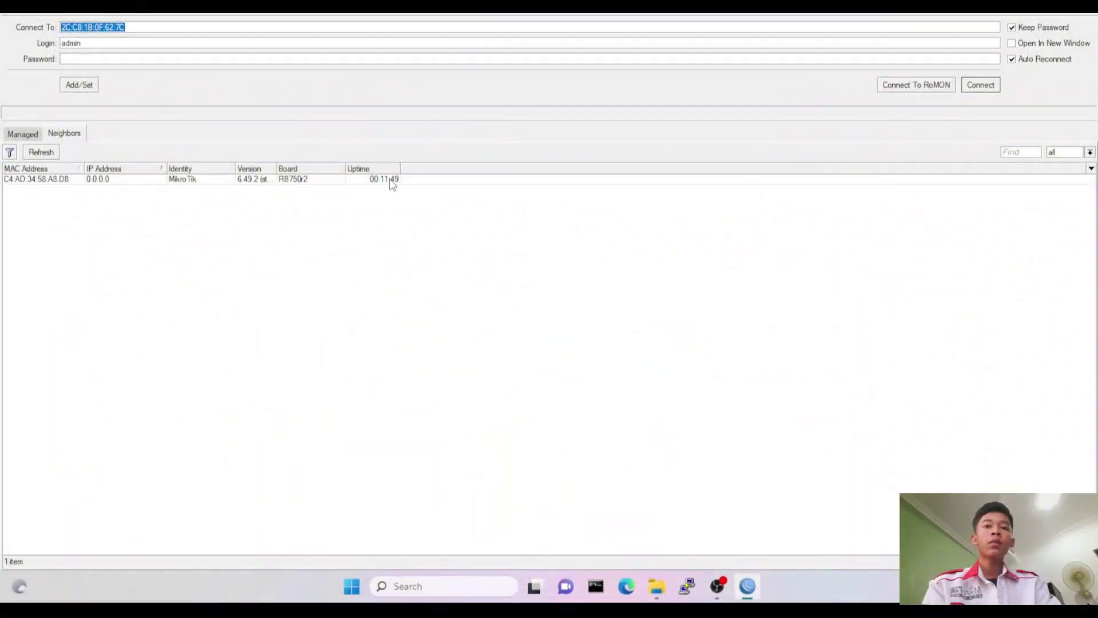
# Connect to the neighbouring MikroTik device and close its password prompt and leftover windows.
pyautogui.click(392, 181)
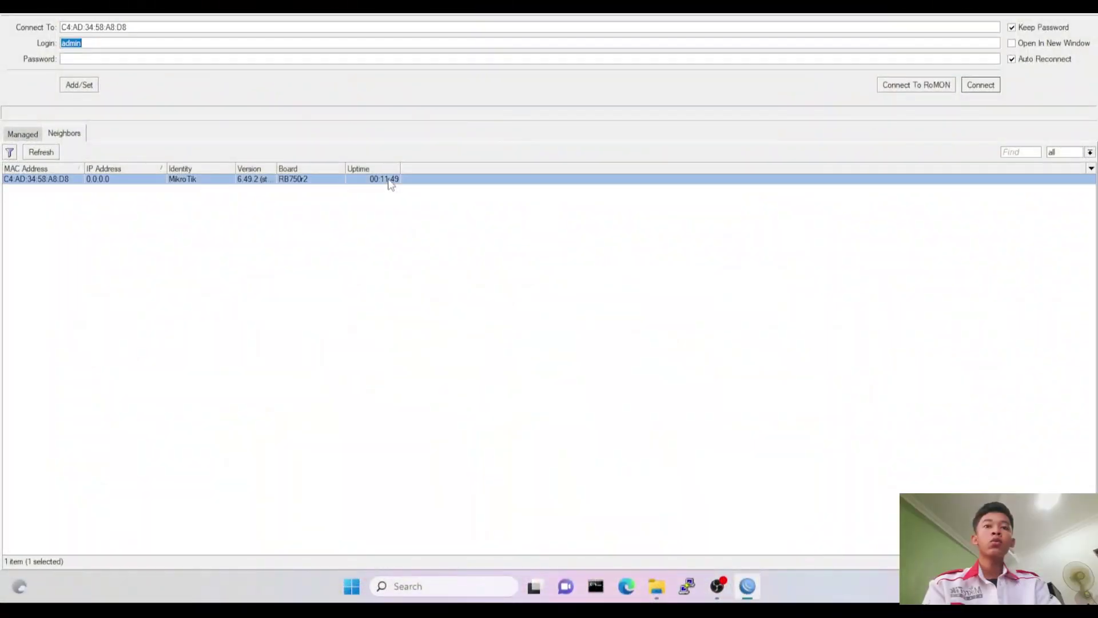
pyautogui.click(981, 86)
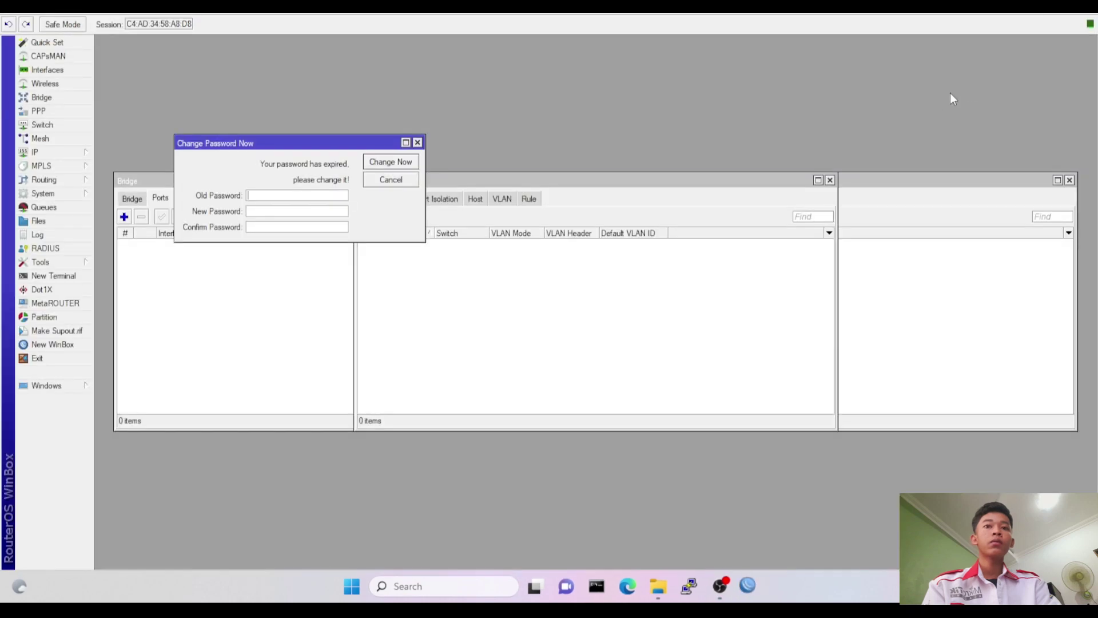
pyautogui.click(418, 143)
pyautogui.click(830, 180)
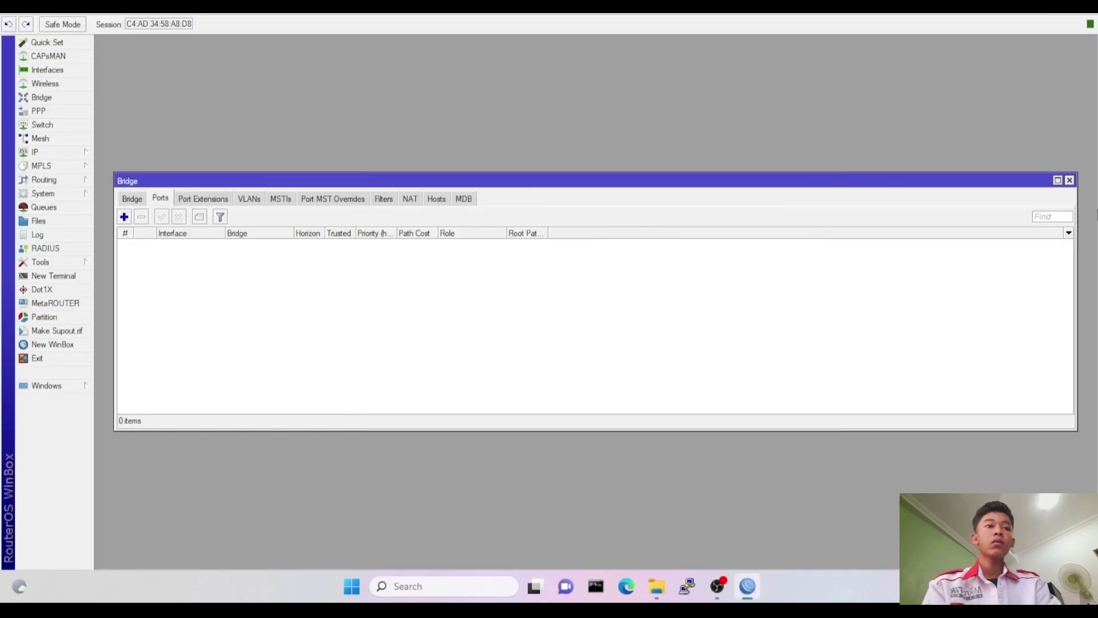
pyautogui.click(1068, 181)
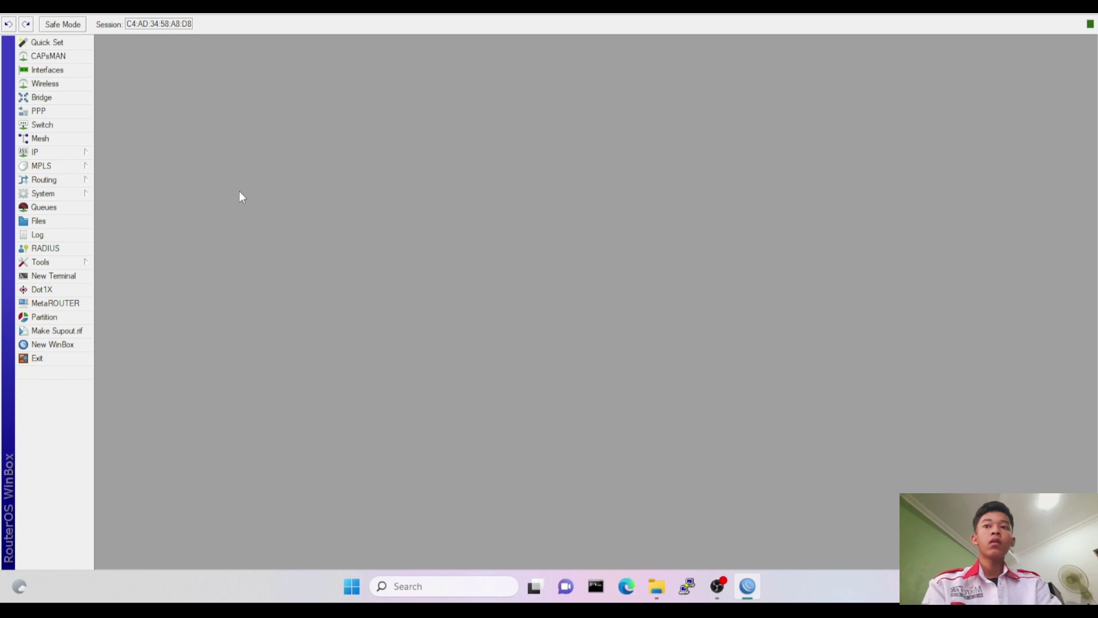
# Set the device's System Identity to switch.
pyautogui.click(65, 193)
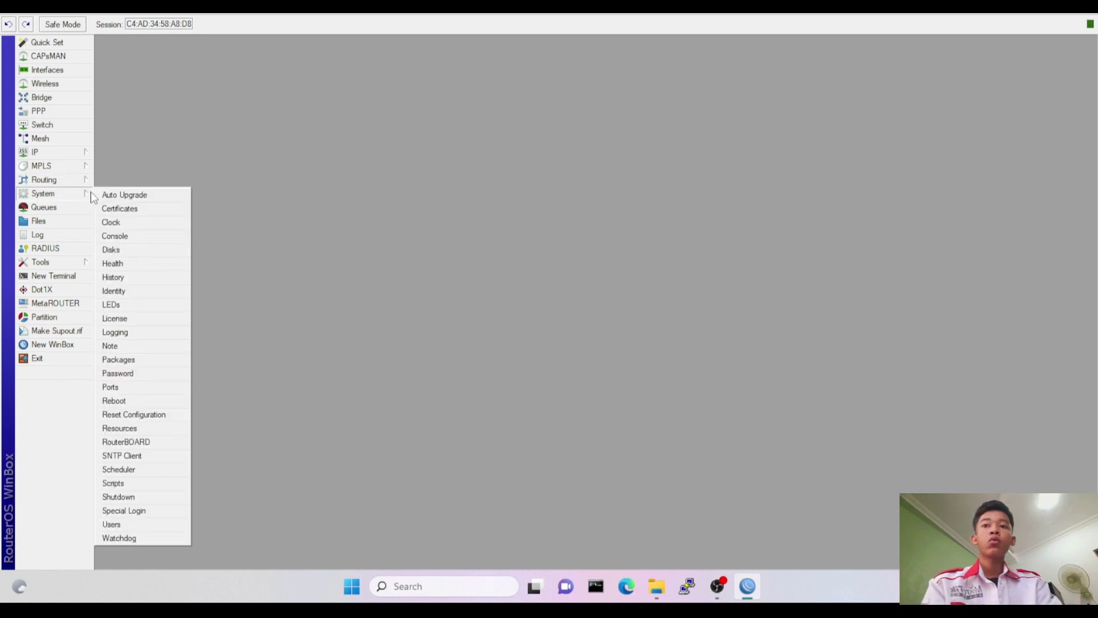
pyautogui.click(139, 293)
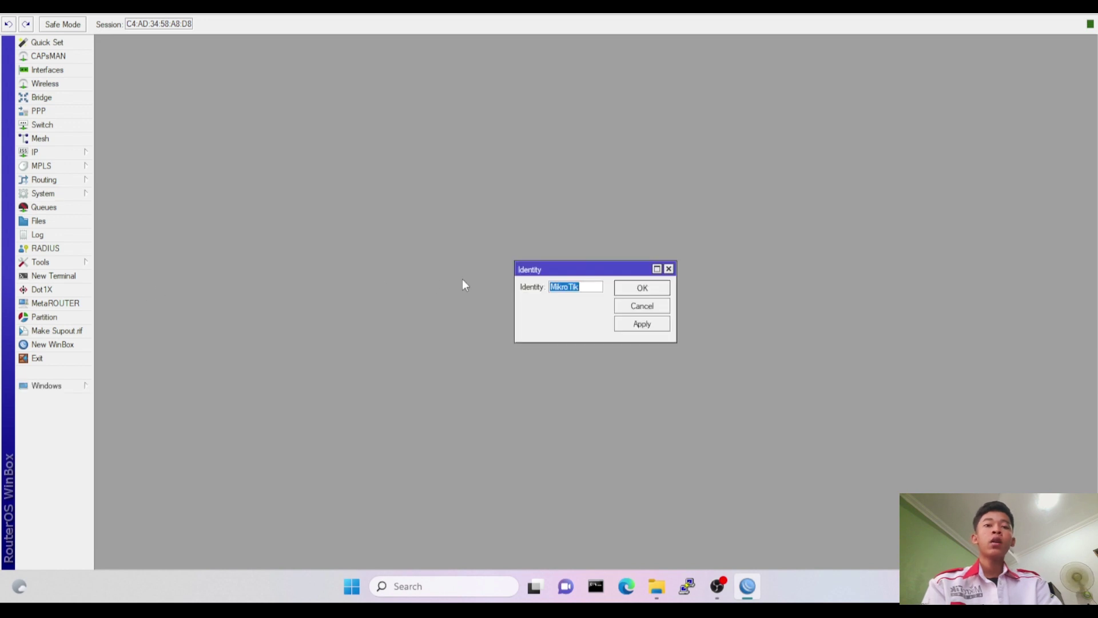
pyautogui.write('switch')
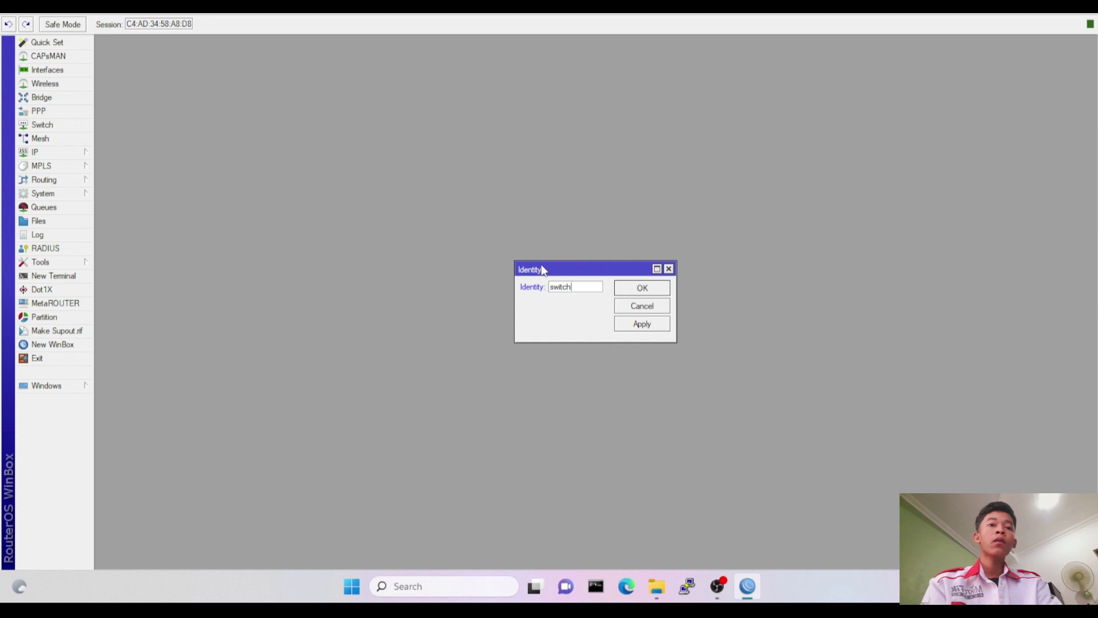
pyautogui.click(652, 291)
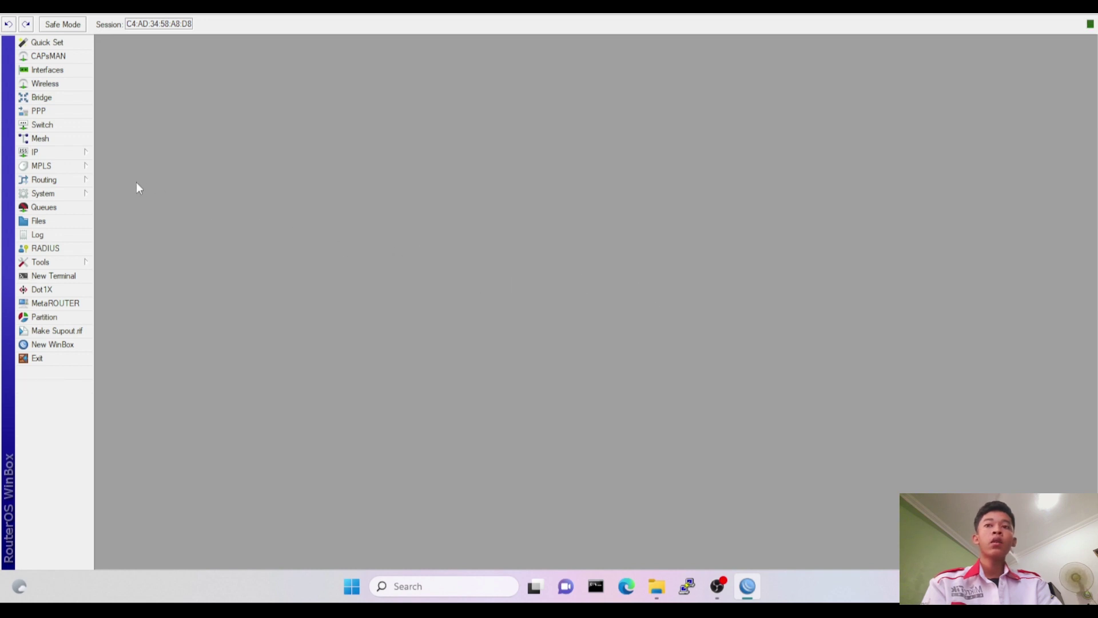
# Create a new bridge interface named bridge1.
pyautogui.click(68, 98)
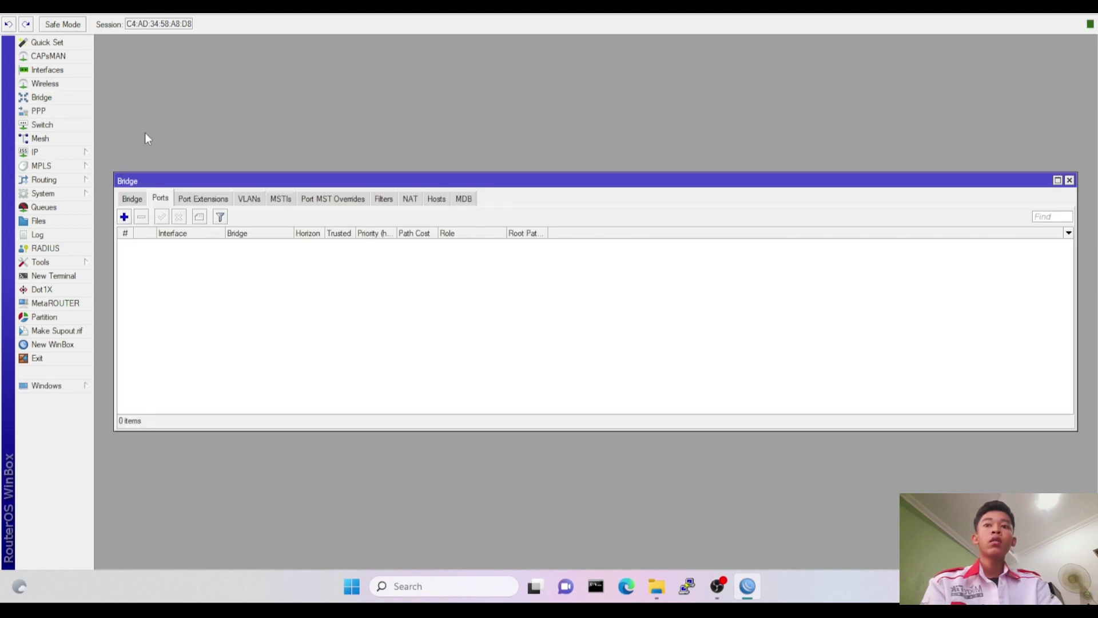
pyautogui.click(142, 200)
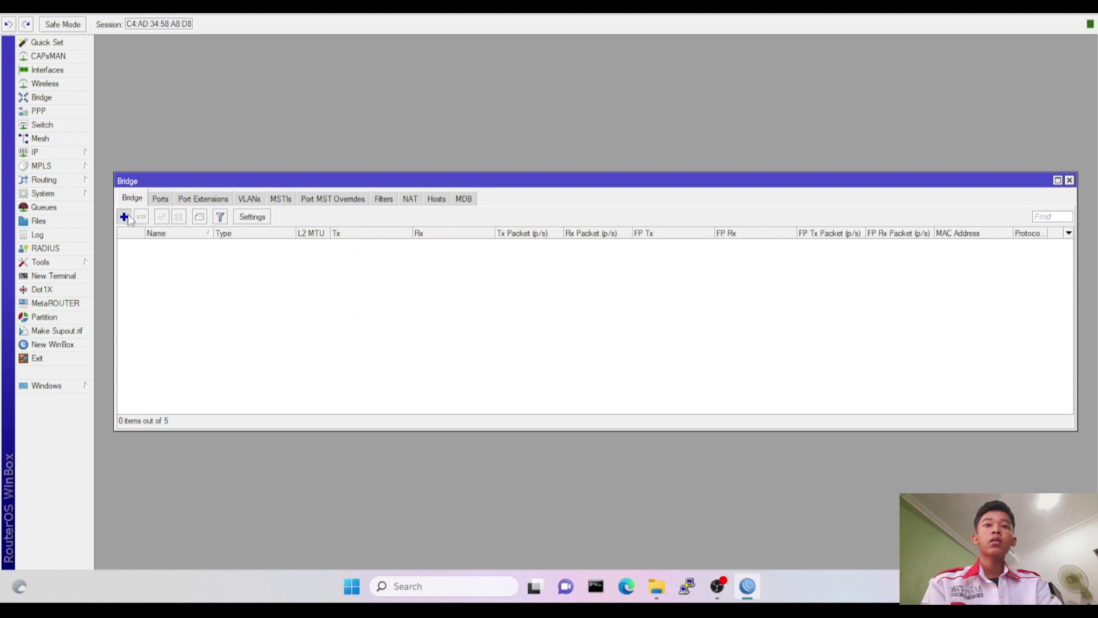
pyautogui.click(124, 217)
pyautogui.click(705, 175)
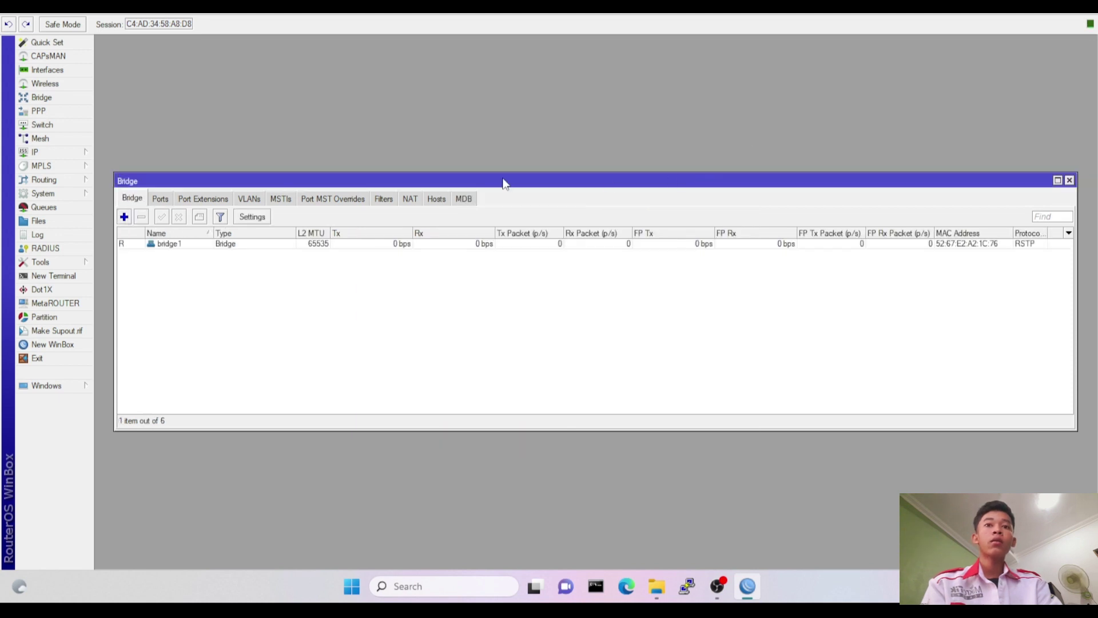
# Add ether1 and ether2 as ports of bridge1.
pyautogui.click(161, 200)
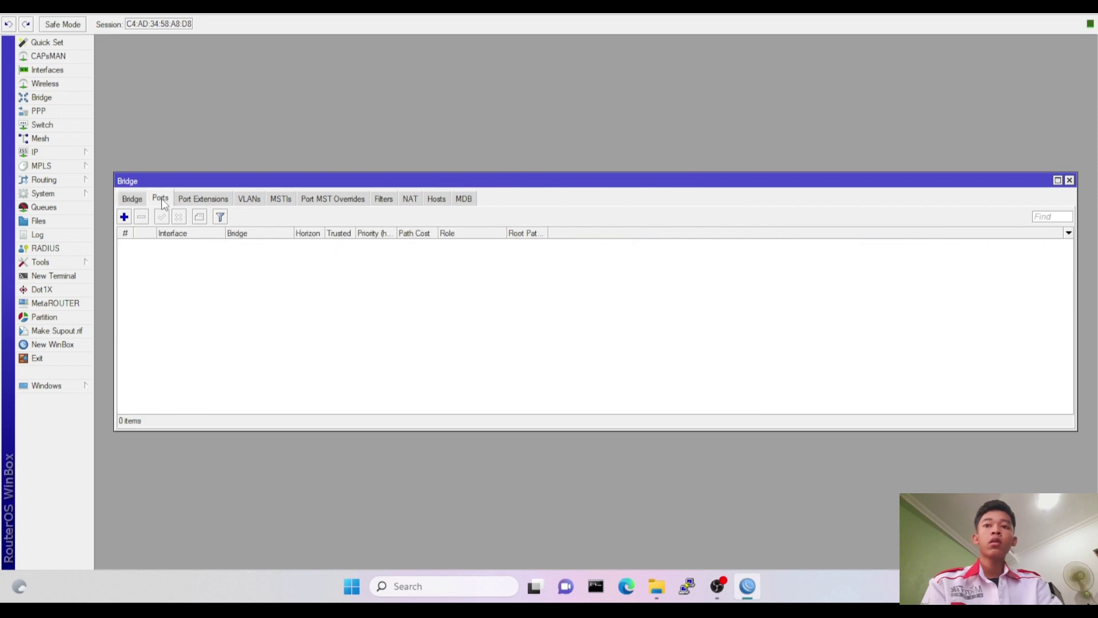
pyautogui.click(124, 218)
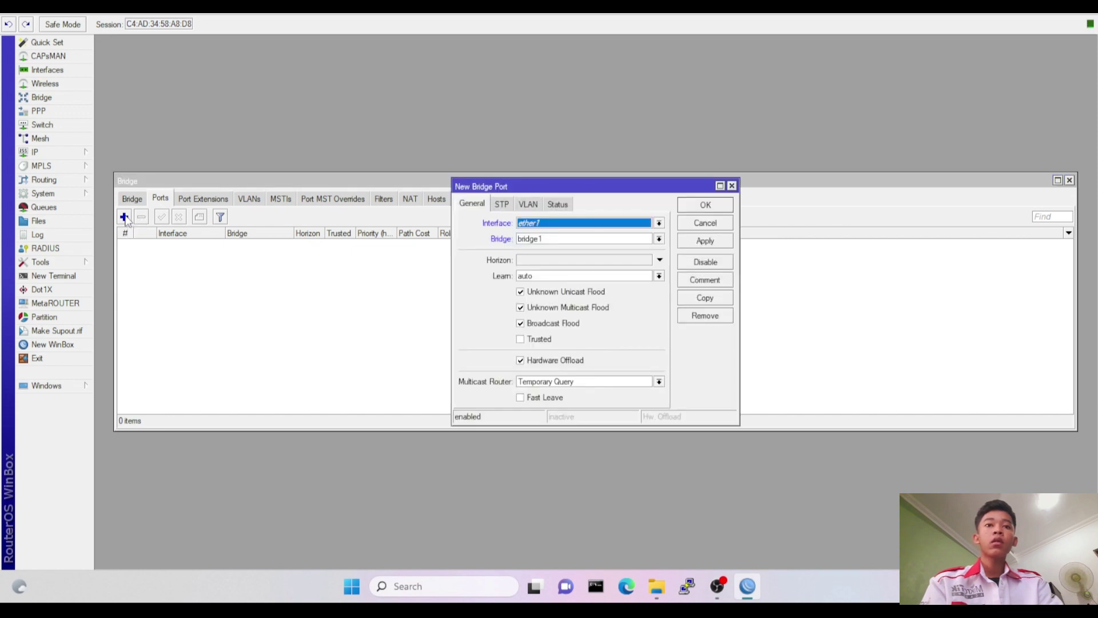
pyautogui.click(705, 205)
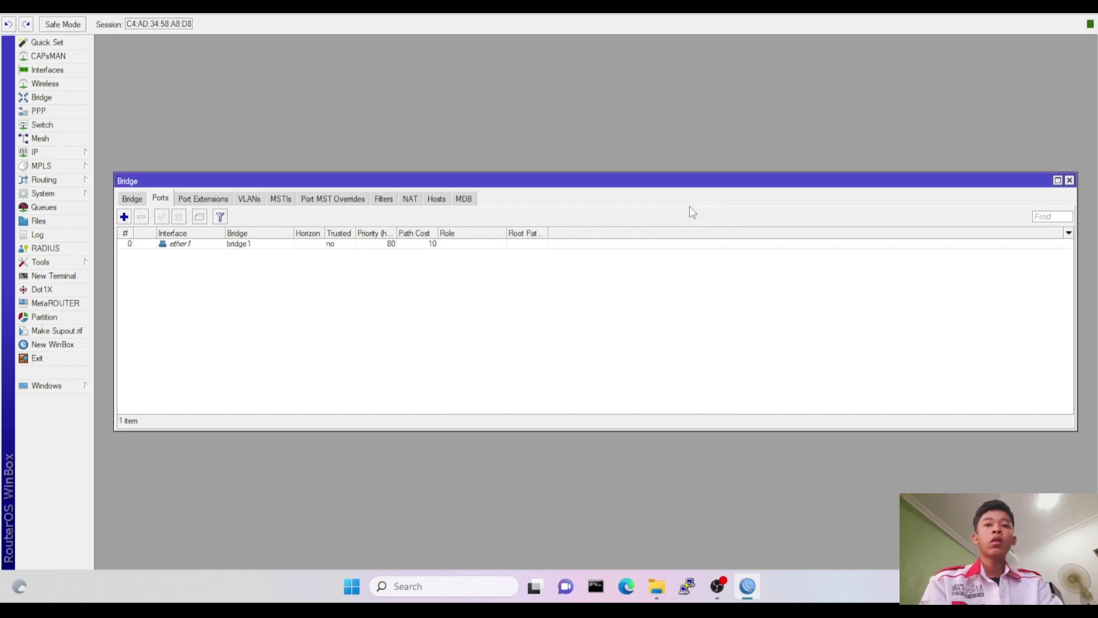
pyautogui.click(124, 218)
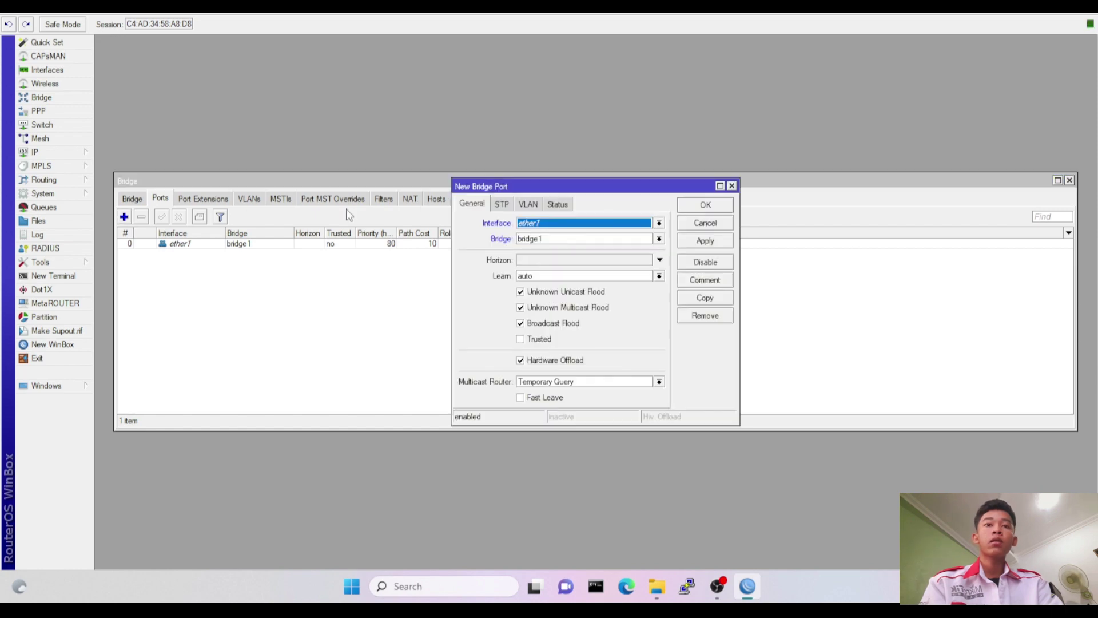
pyautogui.click(543, 223)
pyautogui.click(544, 261)
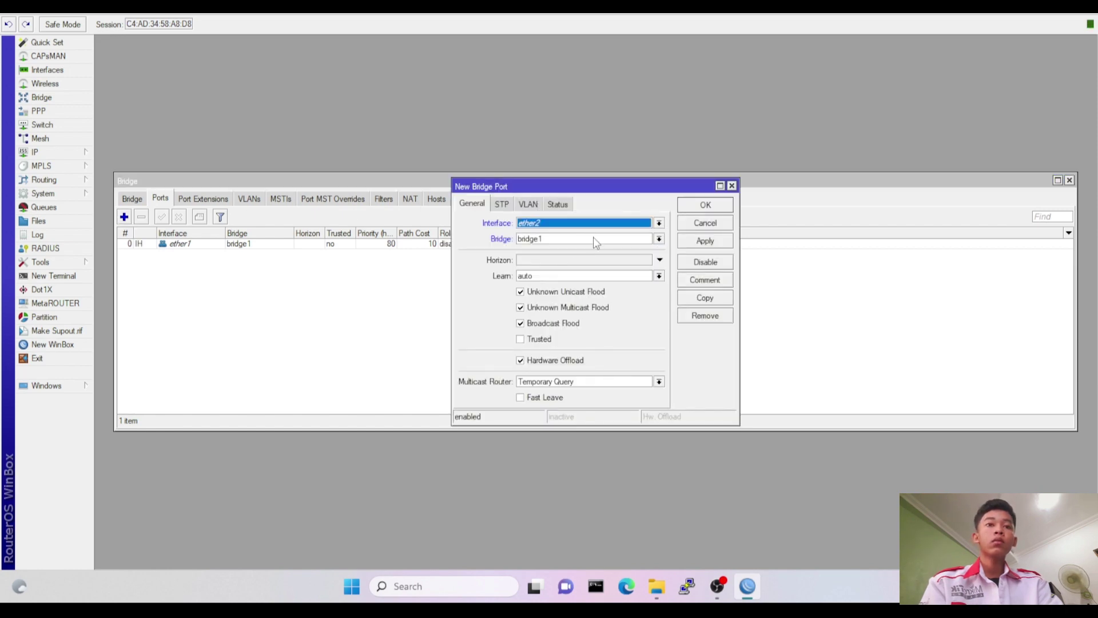
pyautogui.click(706, 208)
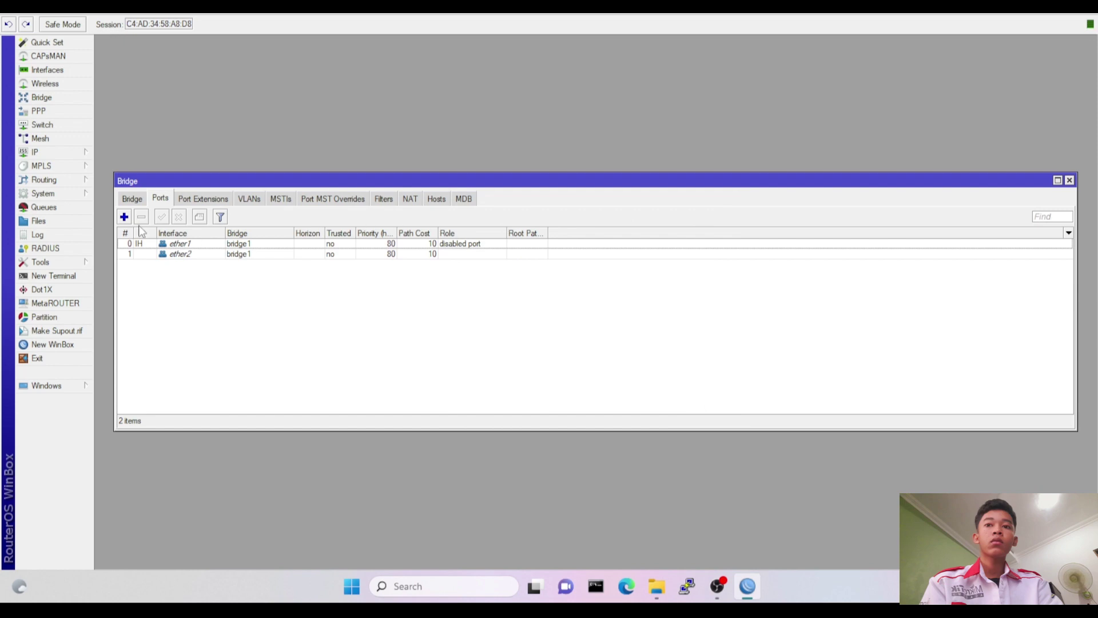
# Add ether3 and ether4 as ports of bridge1.
pyautogui.click(123, 217)
pyautogui.click(532, 221)
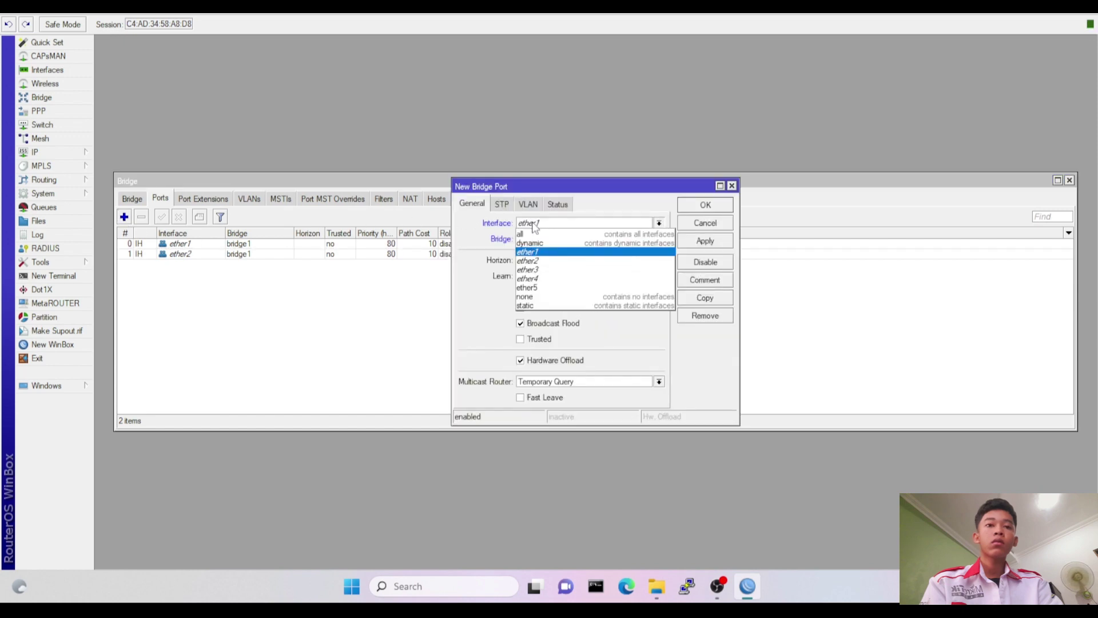
pyautogui.click(546, 272)
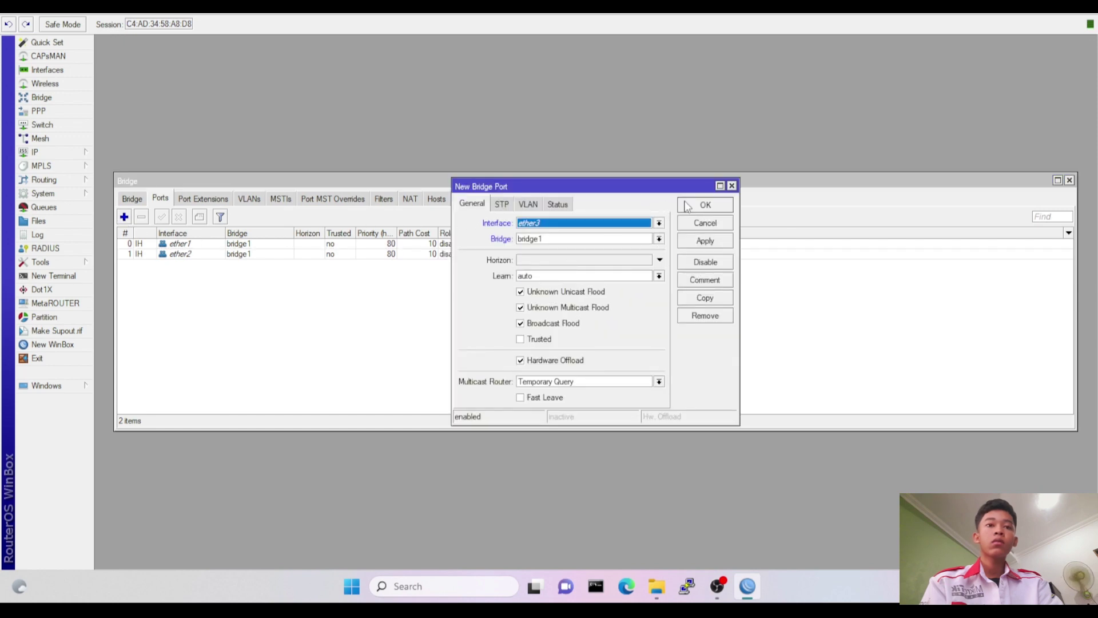
pyautogui.click(688, 207)
pyautogui.click(123, 218)
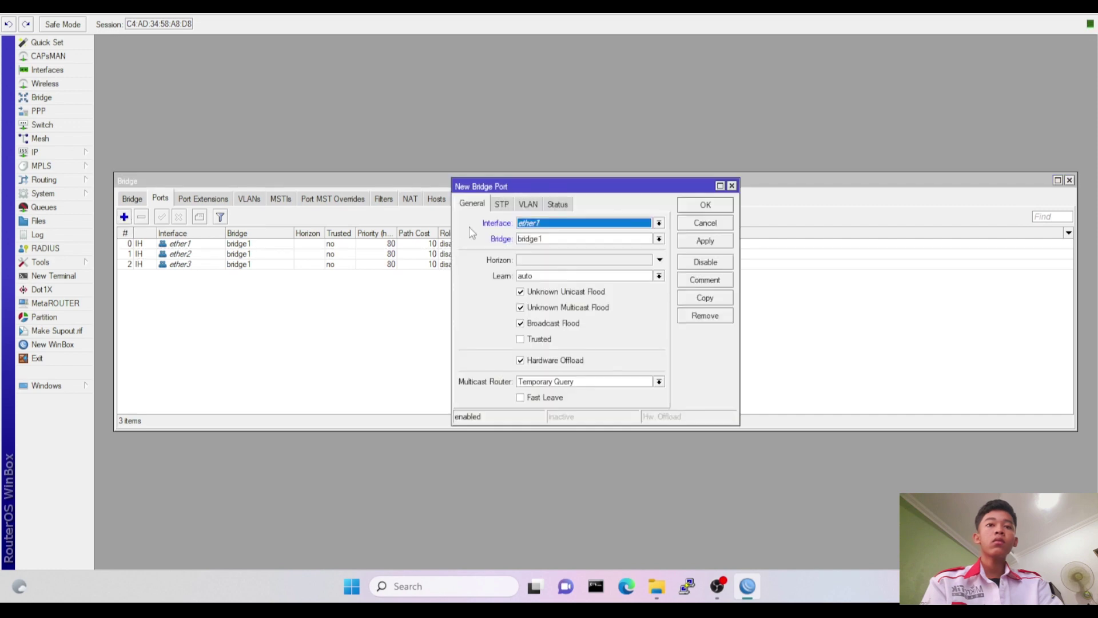
pyautogui.click(557, 226)
pyautogui.click(546, 280)
pyautogui.click(693, 209)
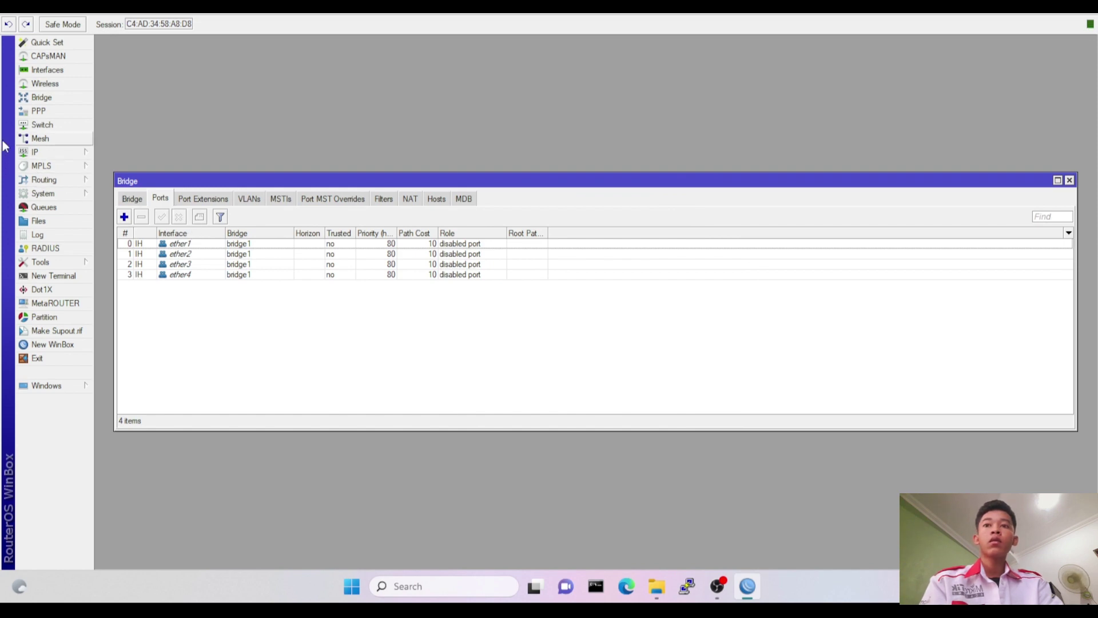
# Add switch VLAN 10 with member ports ether1, ether2 and ether3.
pyautogui.click(79, 128)
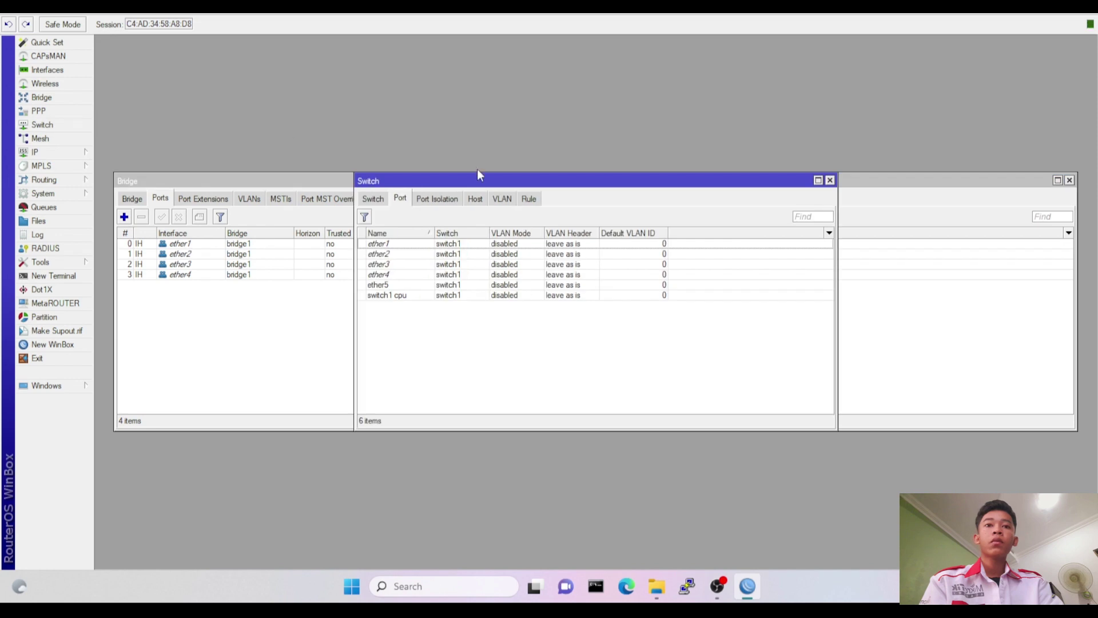
pyautogui.click(501, 200)
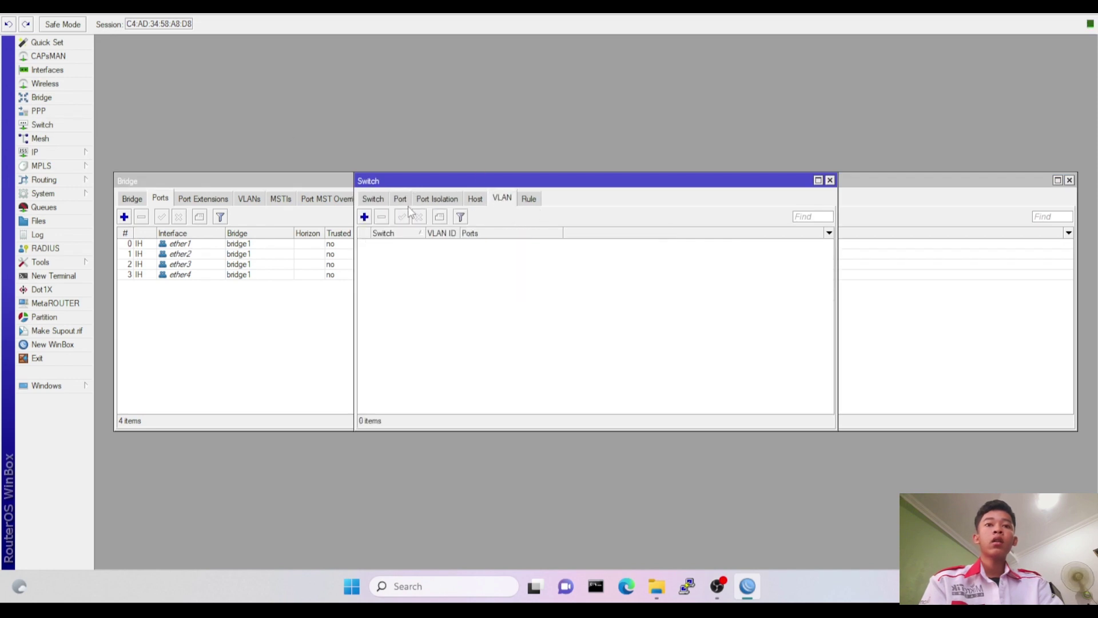
pyautogui.click(364, 217)
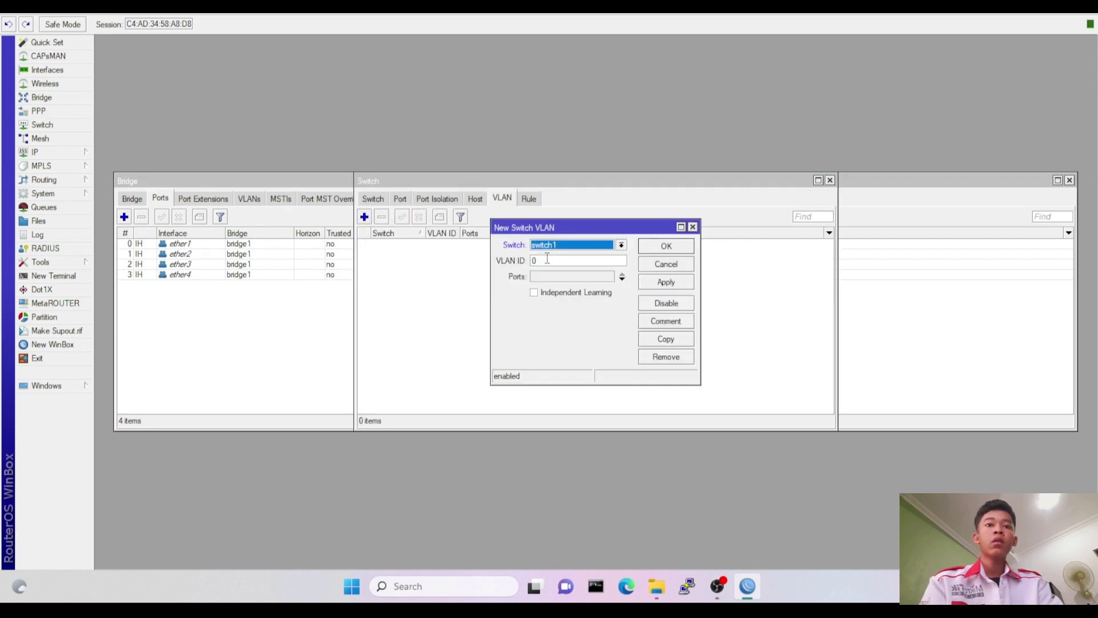
pyautogui.click(544, 260)
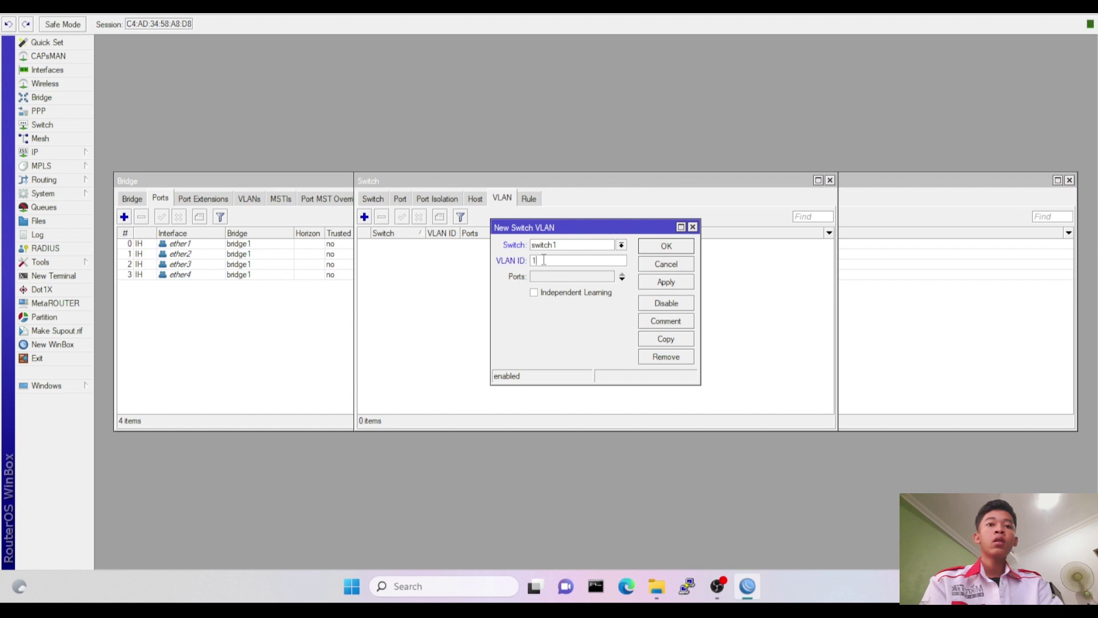
pyautogui.click(577, 277)
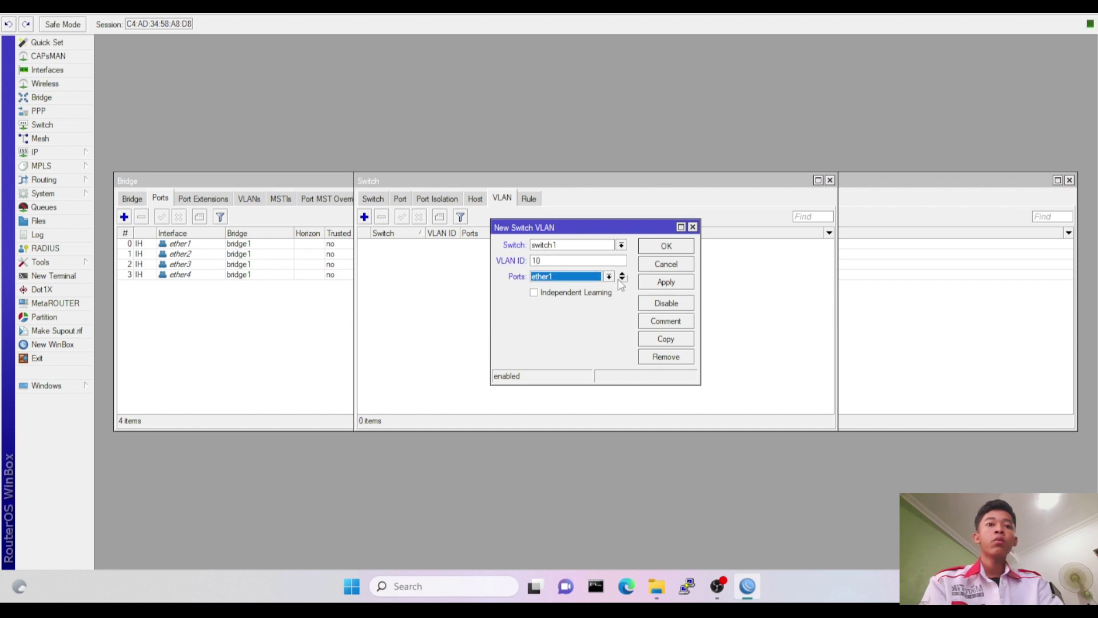
pyautogui.click(621, 282)
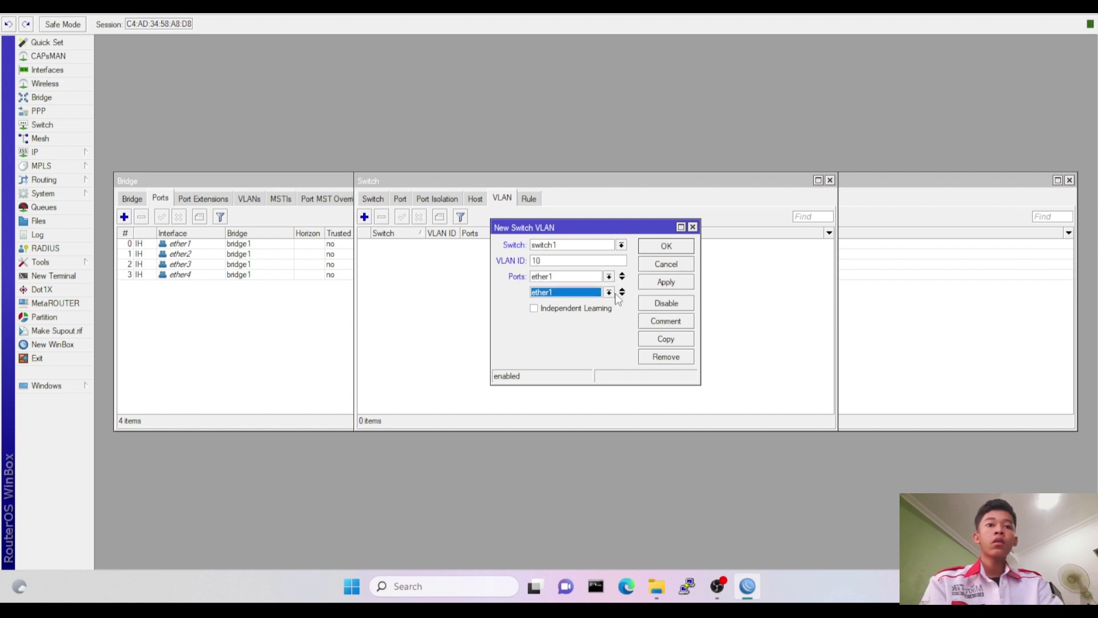
pyautogui.click(622, 295)
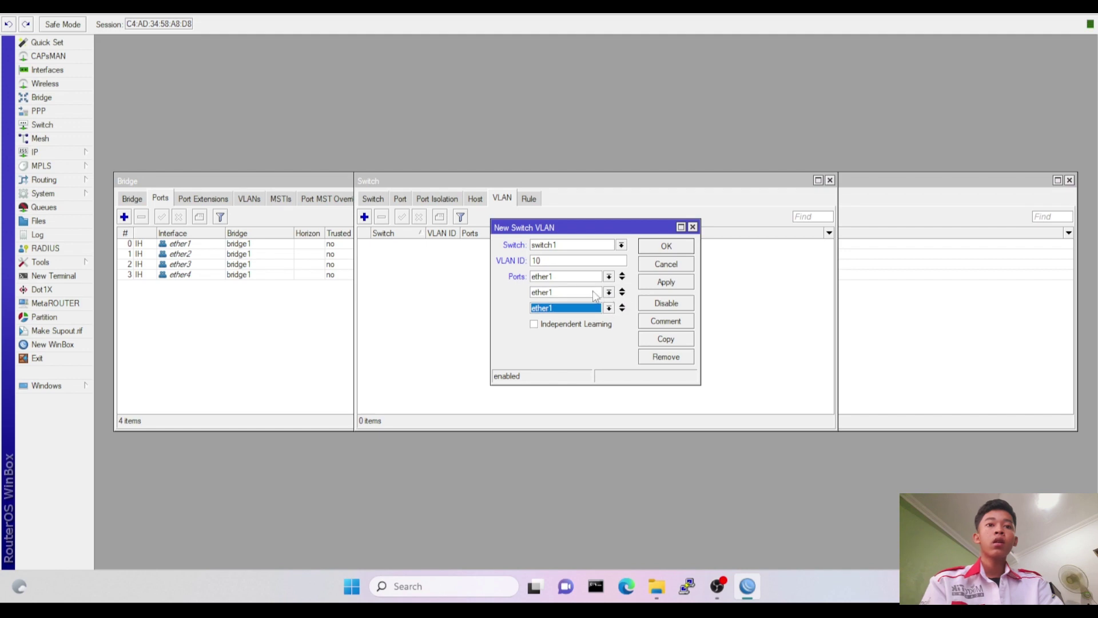
pyautogui.click(609, 292)
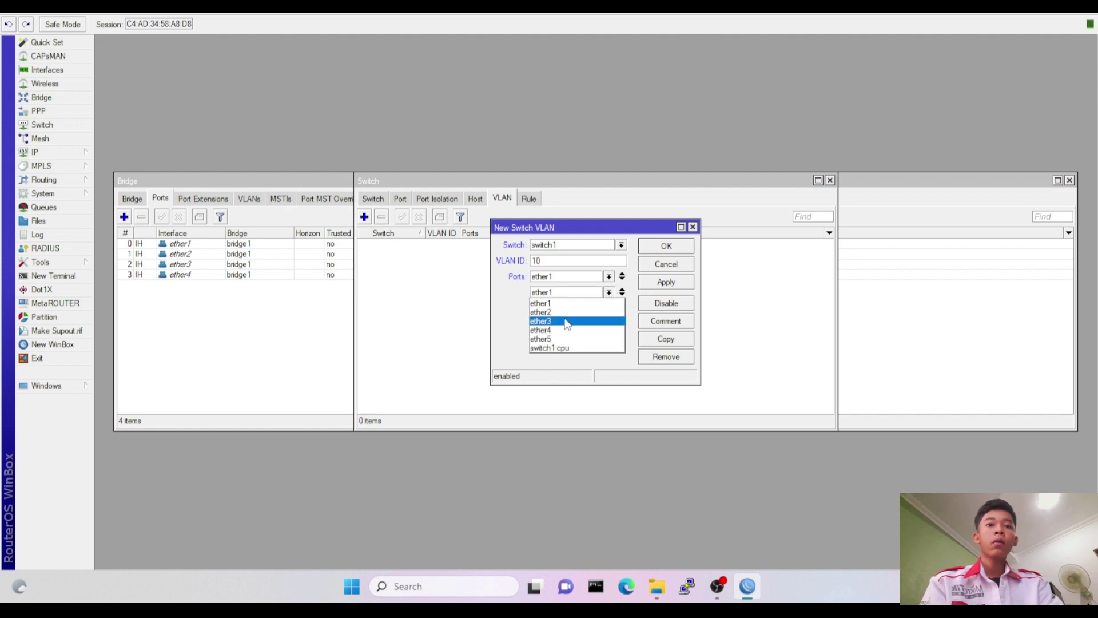
pyautogui.click(557, 314)
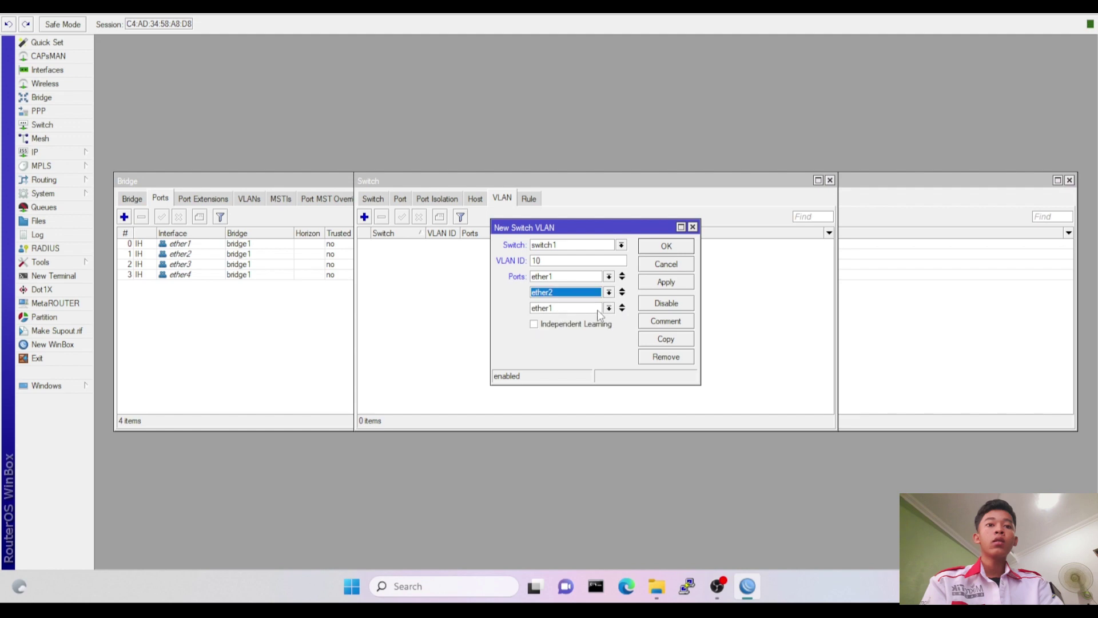
pyautogui.click(609, 309)
pyautogui.click(578, 340)
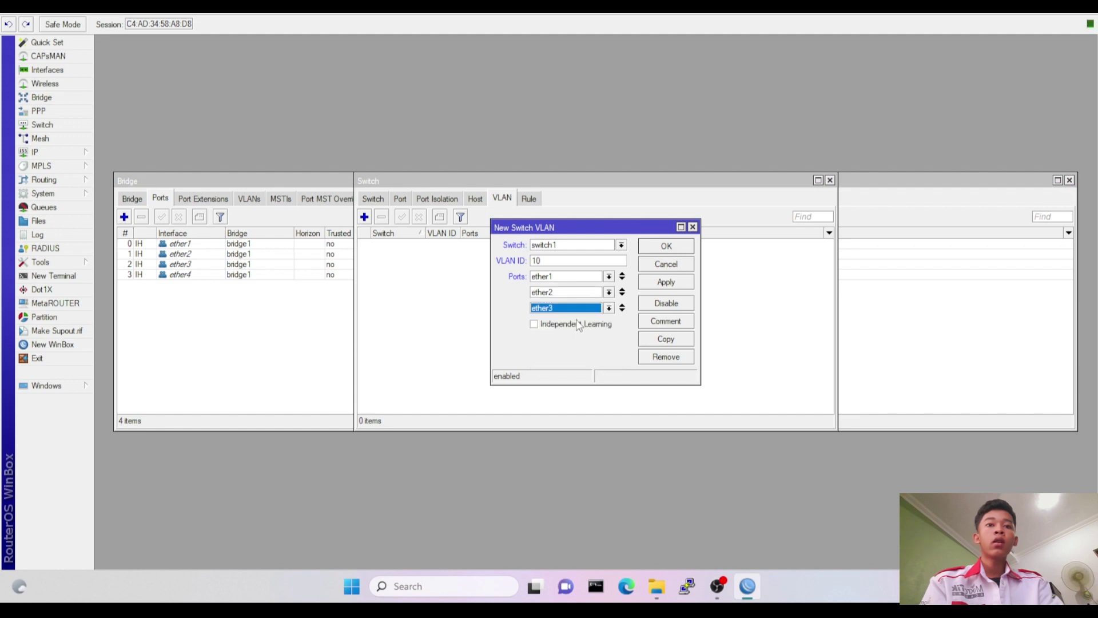
pyautogui.click(655, 247)
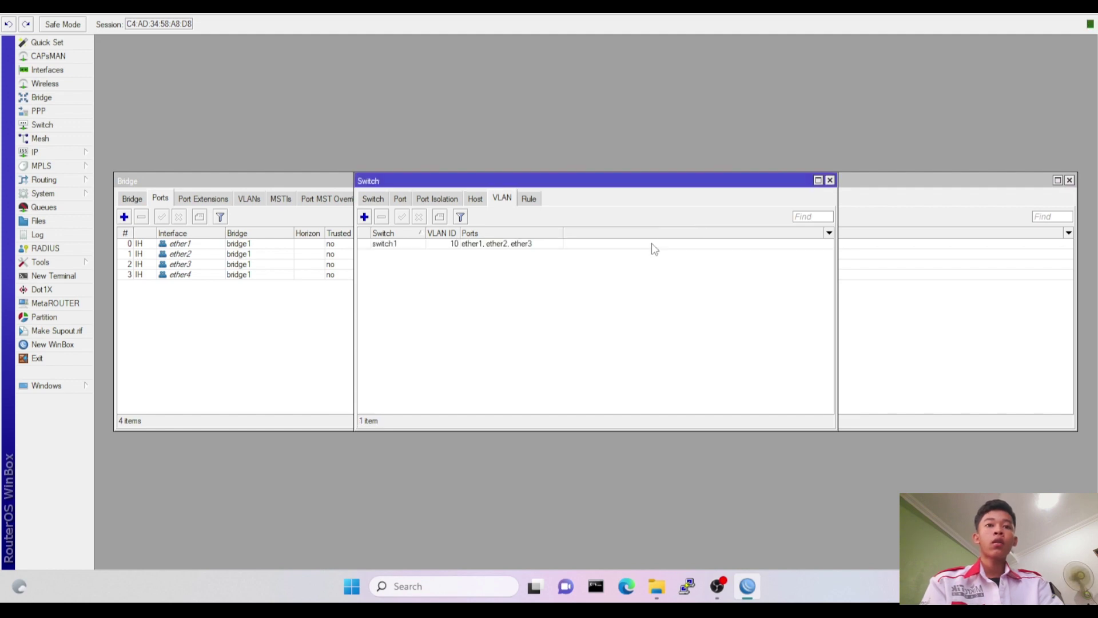
# Add switch VLAN 20 with member ports ether1 and ether4, then show the switch port list.
pyautogui.click(365, 217)
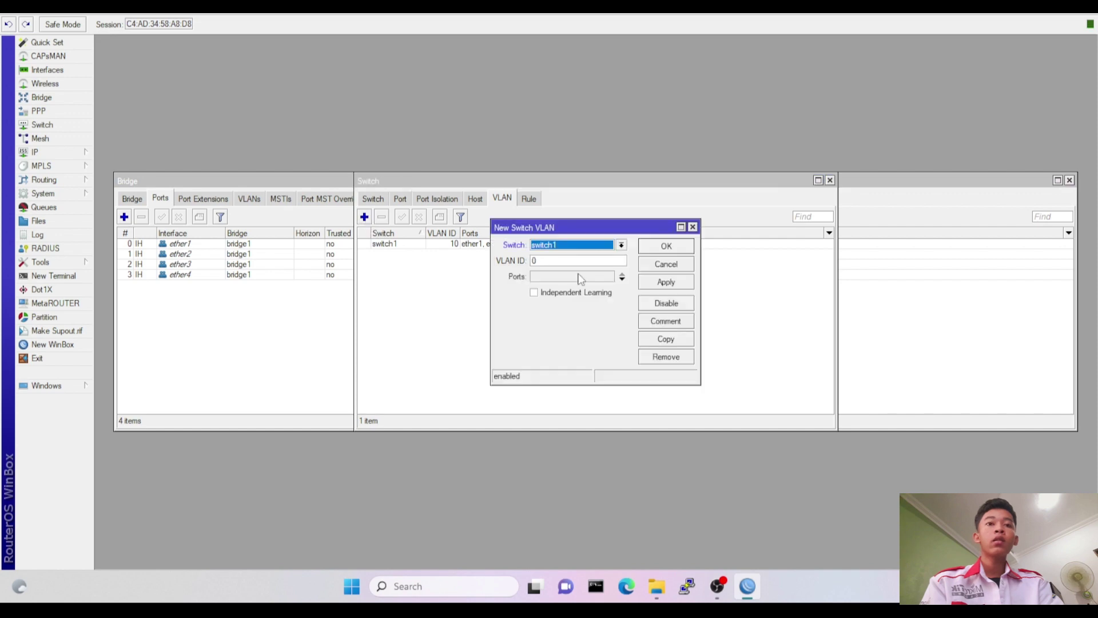
pyautogui.click(569, 260)
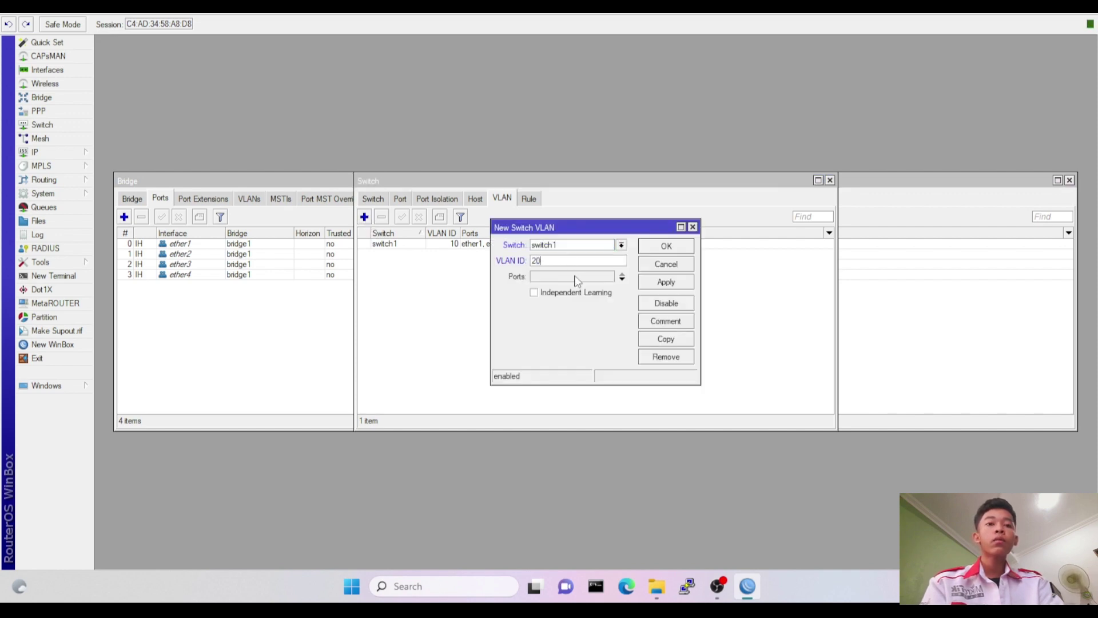
pyautogui.write('20')
pyautogui.click(575, 277)
pyautogui.click(623, 279)
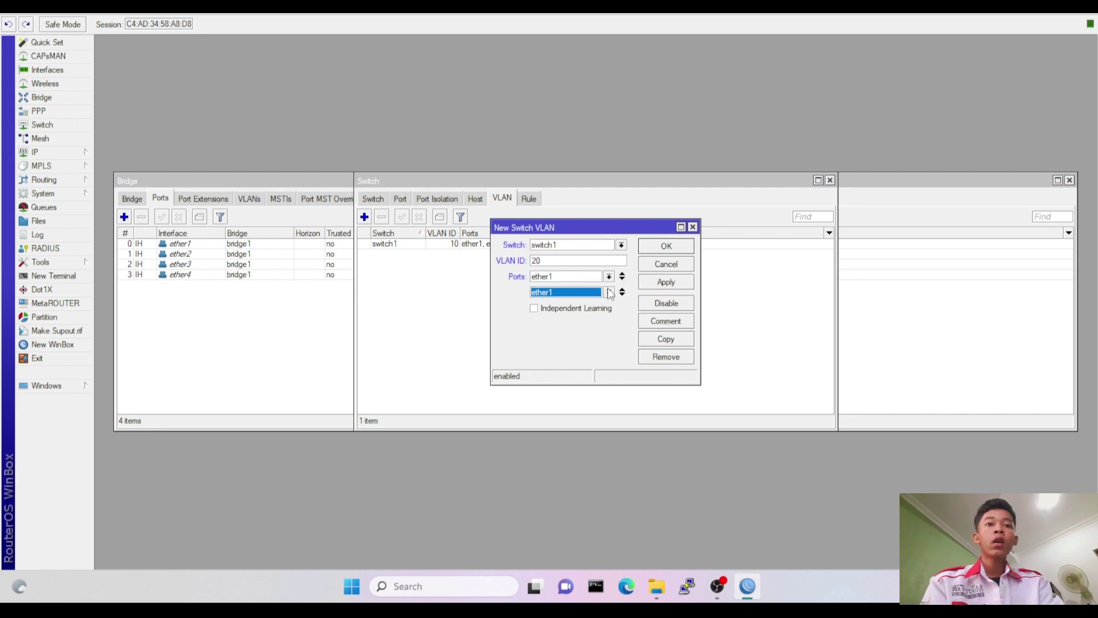
pyautogui.click(610, 292)
pyautogui.click(594, 330)
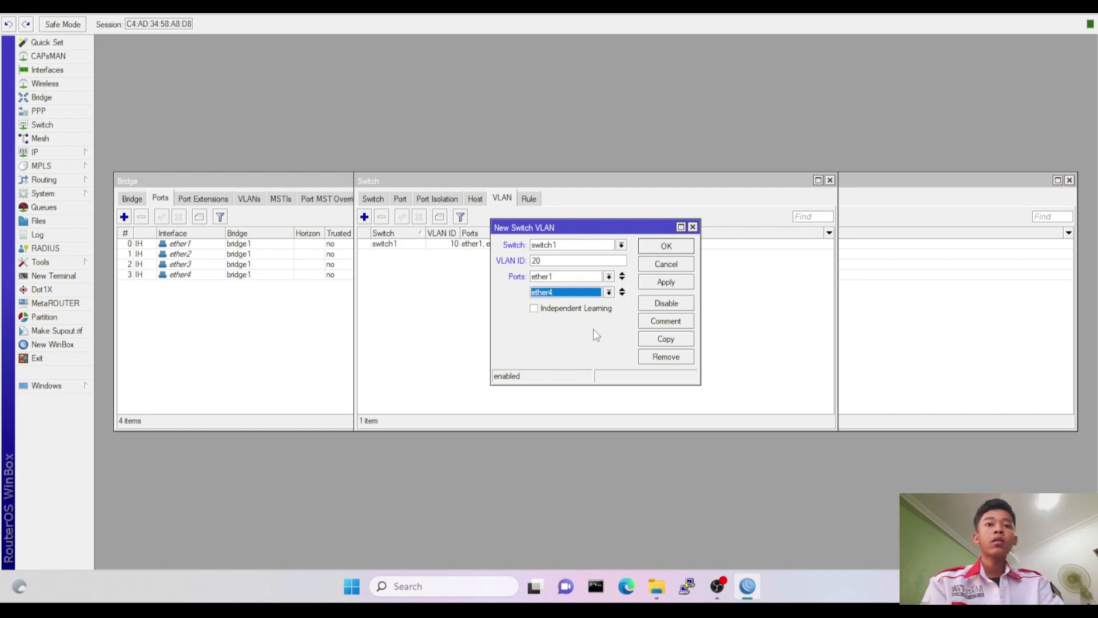
pyautogui.click(663, 246)
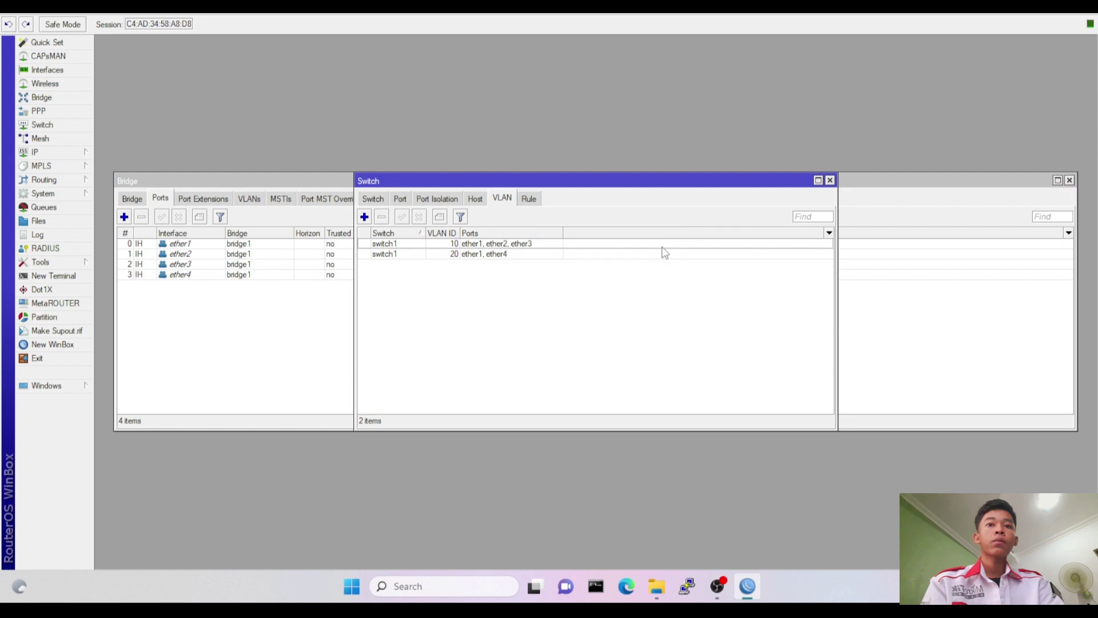
pyautogui.click(400, 200)
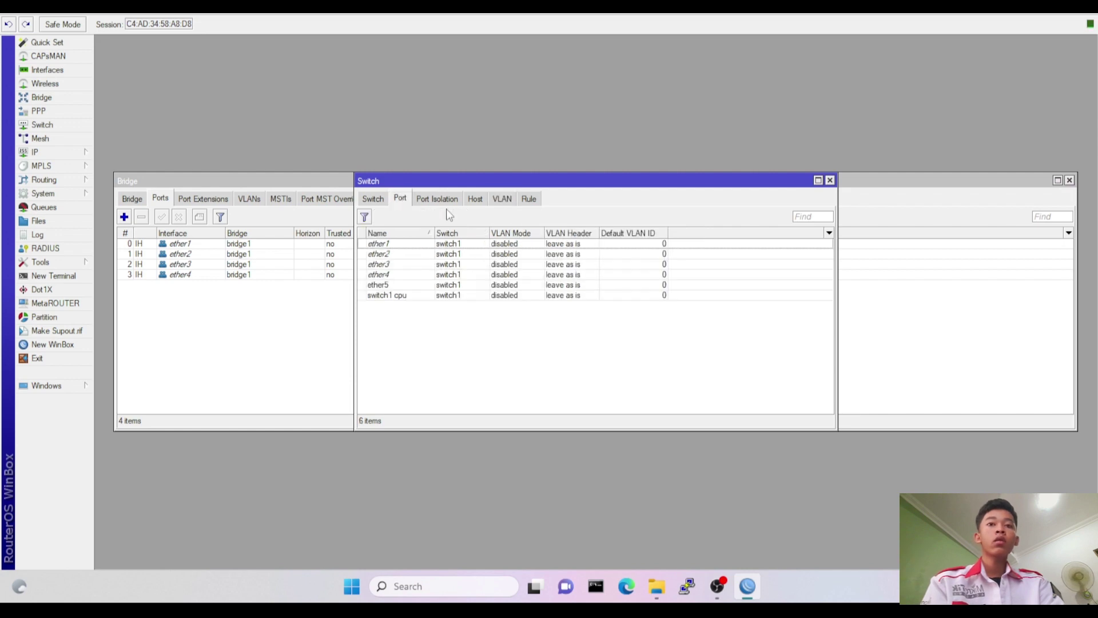
# Set ether1 to VLAN mode secure with header 'add if missing'.
pyautogui.doubleClick(471, 246)
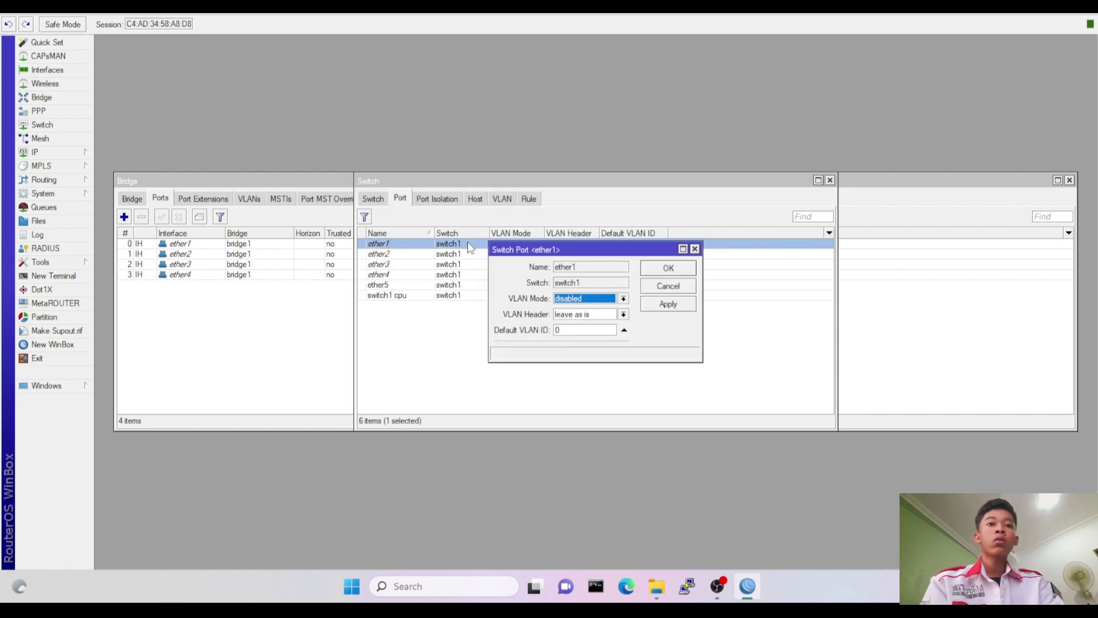
pyautogui.click(599, 300)
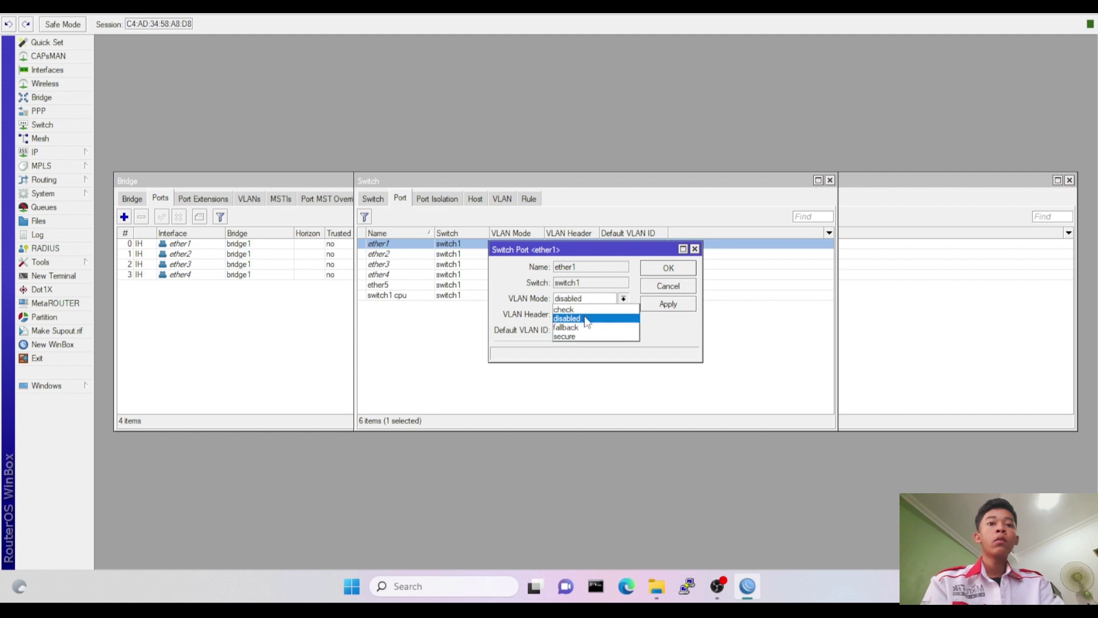
pyautogui.click(581, 336)
pyautogui.click(584, 320)
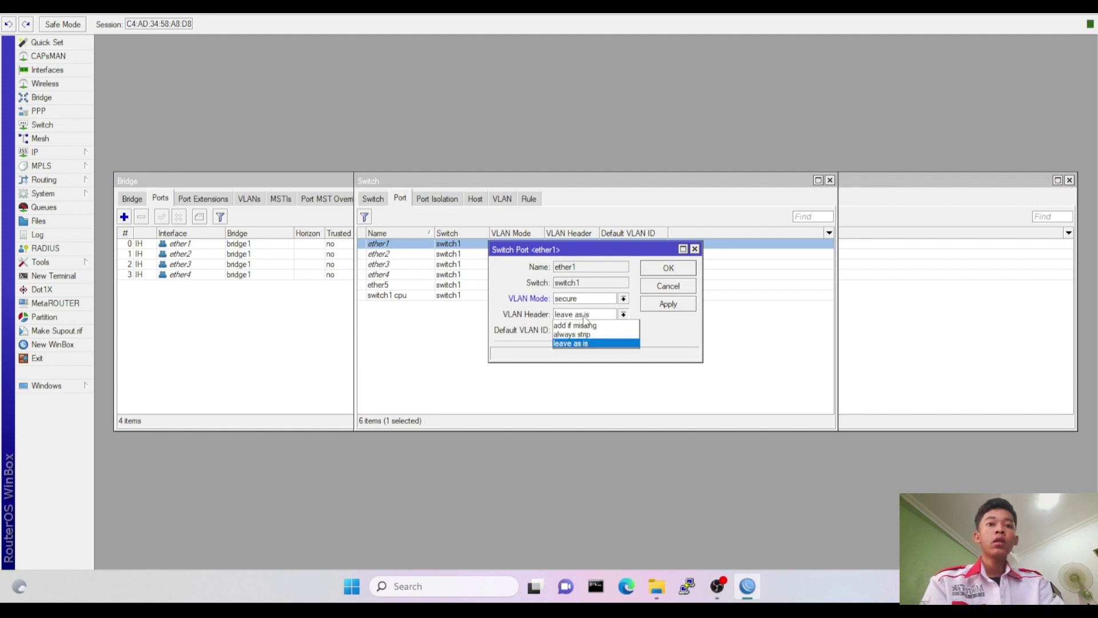
pyautogui.click(584, 325)
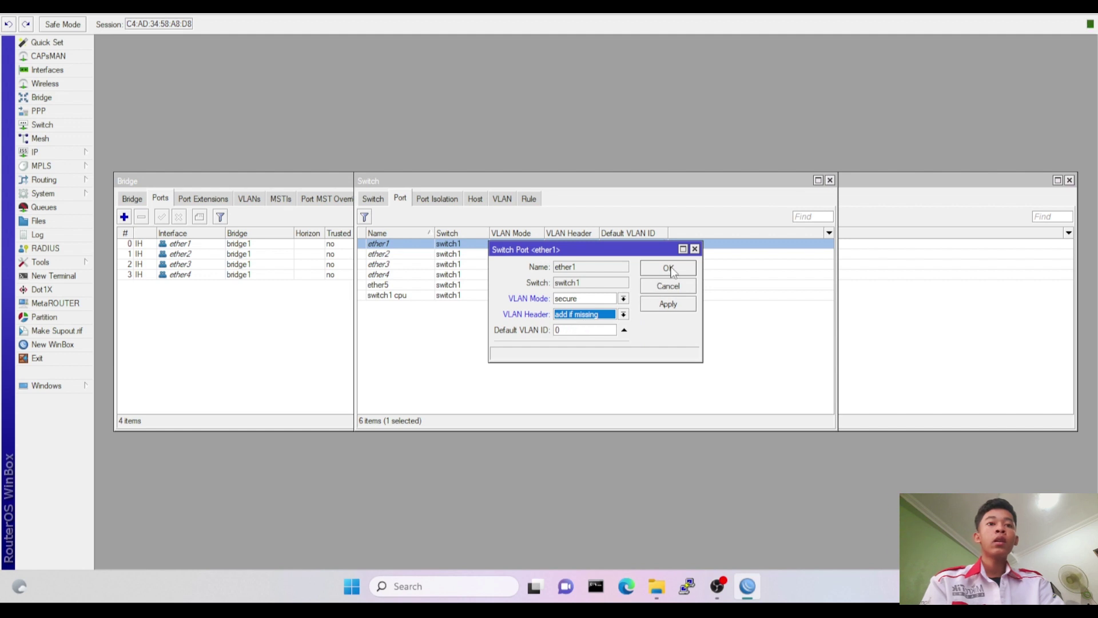
pyautogui.click(669, 269)
# Set ether2 to secure mode, always strip tags, default VLAN 10.
pyautogui.doubleClick(455, 255)
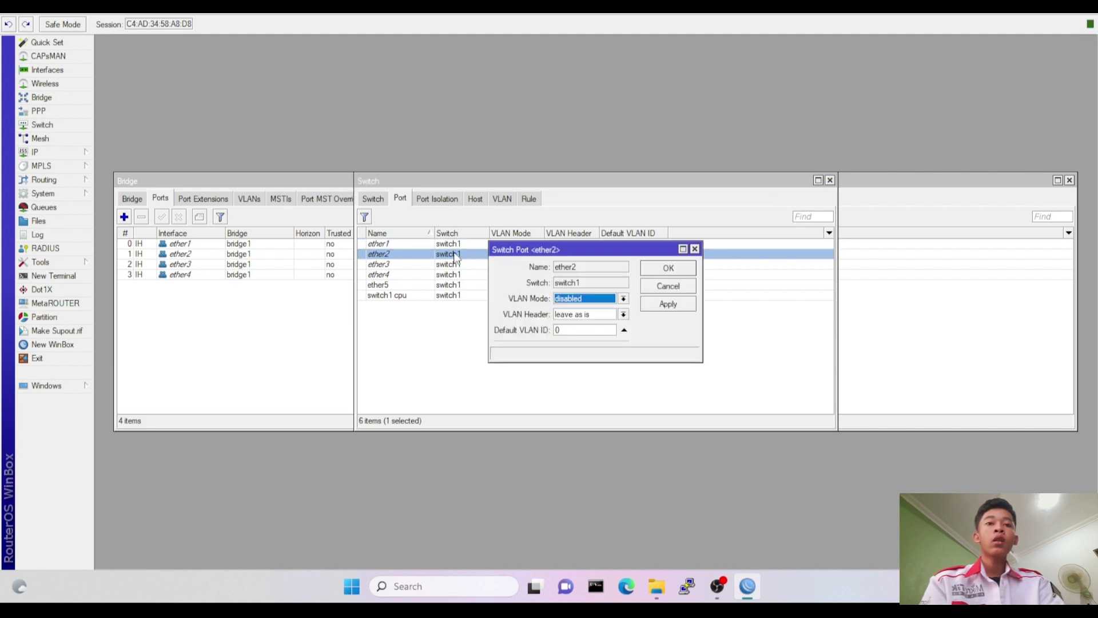
pyautogui.click(569, 300)
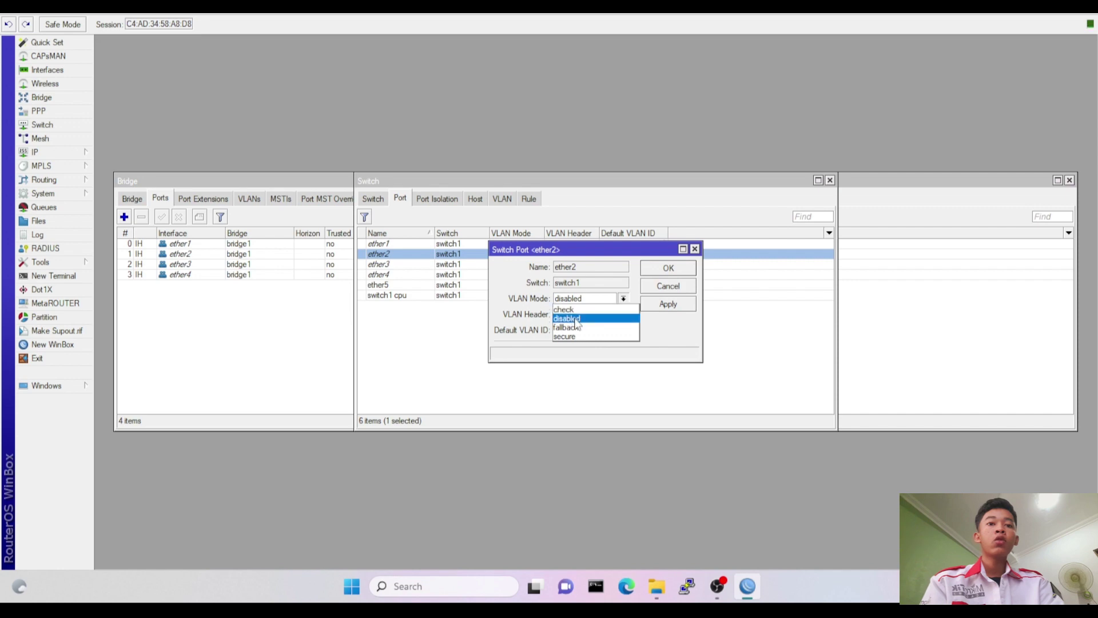
pyautogui.click(576, 336)
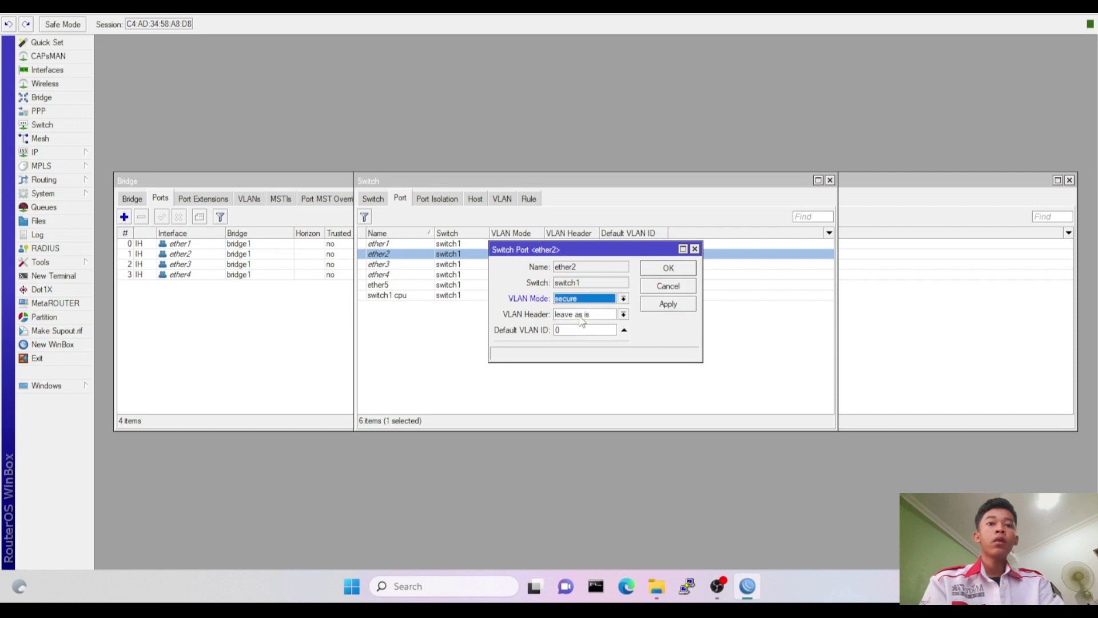
pyautogui.click(581, 316)
pyautogui.click(579, 334)
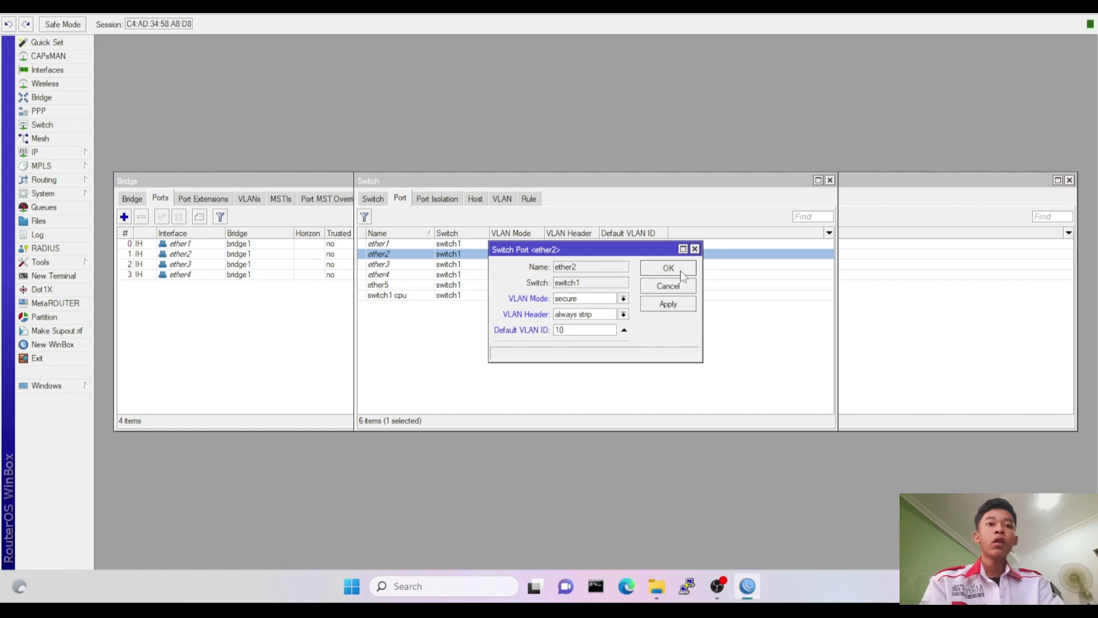
pyautogui.click(682, 272)
# Set ether3 to secure mode, always strip tags, default VLAN 10.
pyautogui.doubleClick(547, 266)
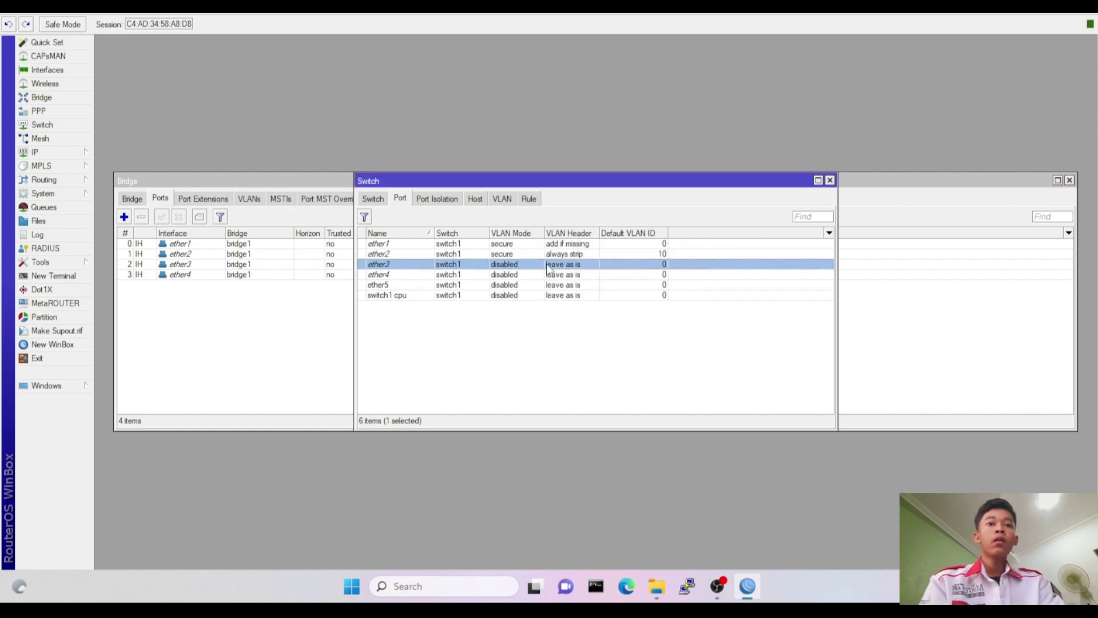
pyautogui.click(595, 302)
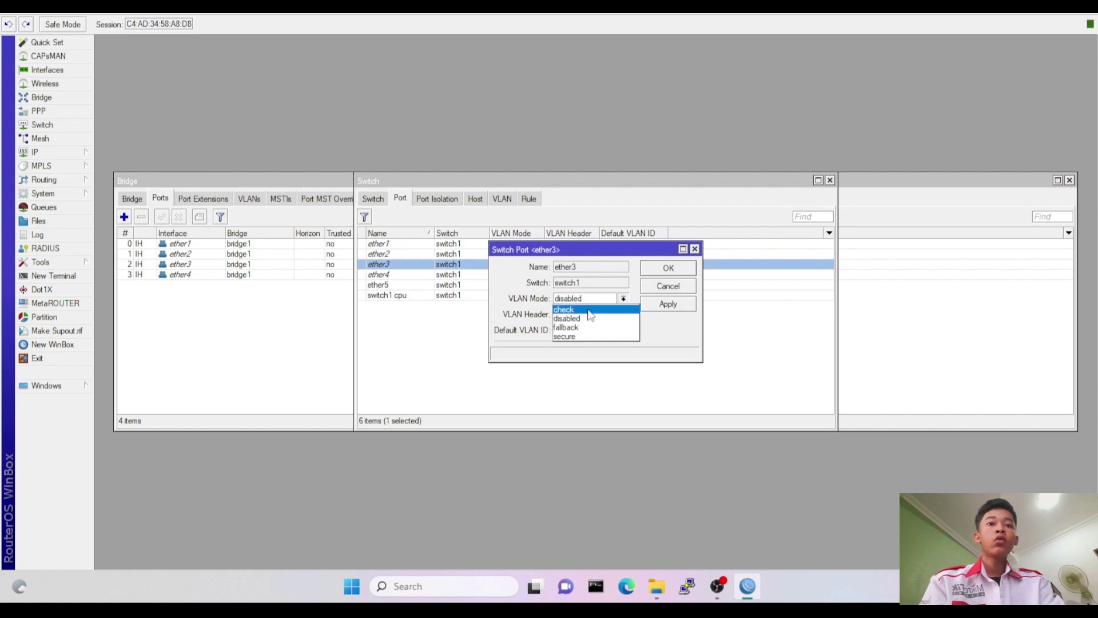
pyautogui.click(589, 338)
pyautogui.click(589, 314)
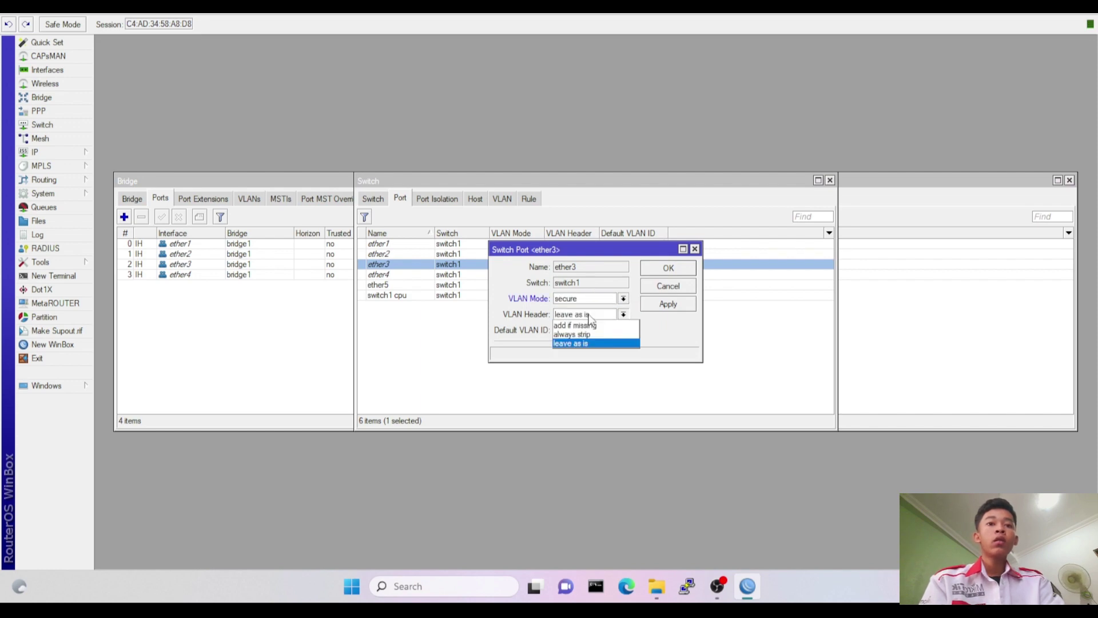
pyautogui.click(588, 335)
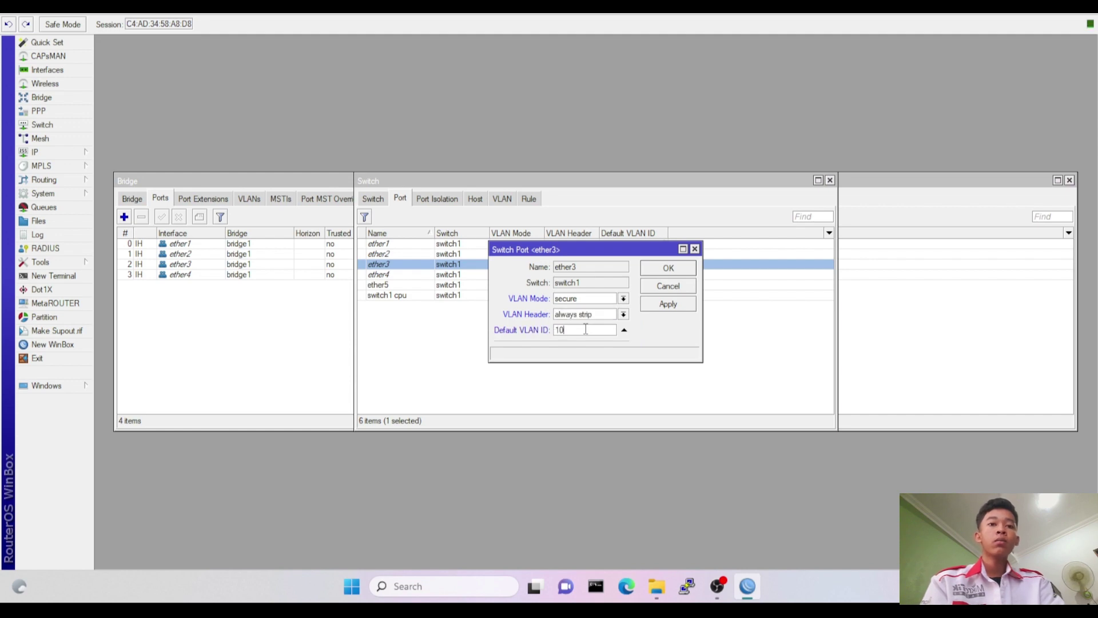
pyautogui.click(660, 276)
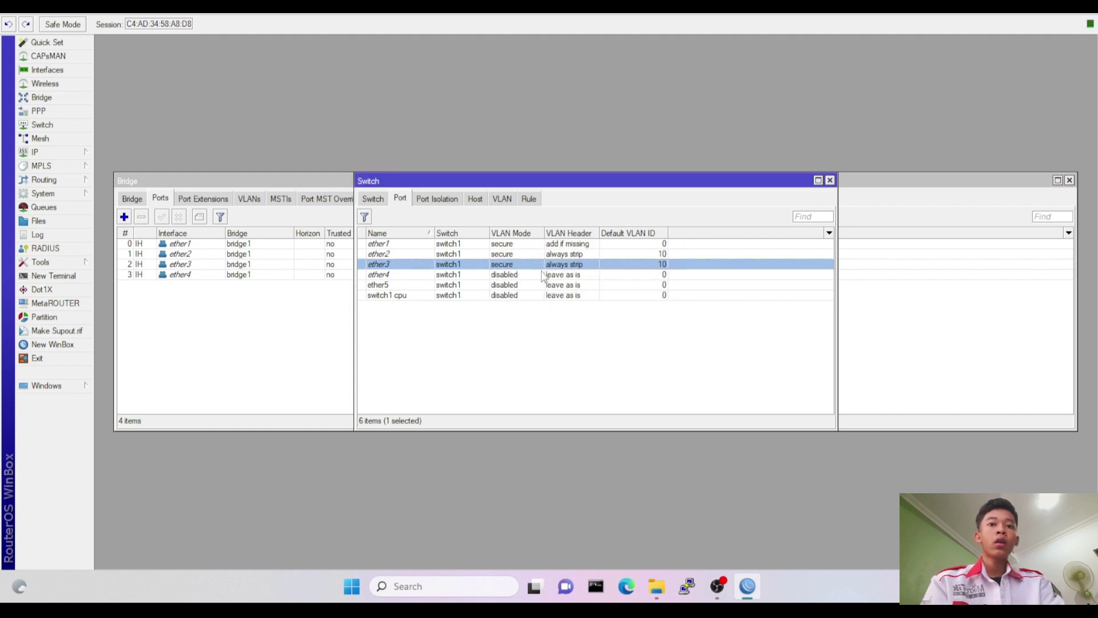
# Set ether4 to secure mode, always strip tags, default VLAN 20.
pyautogui.doubleClick(510, 276)
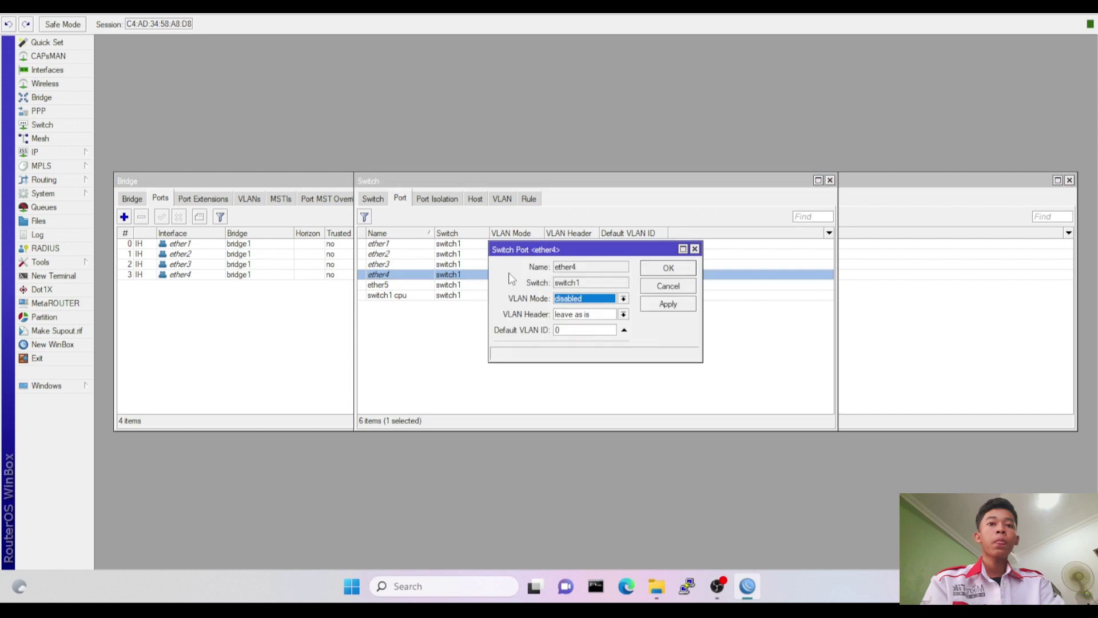
pyautogui.click(582, 303)
pyautogui.click(575, 337)
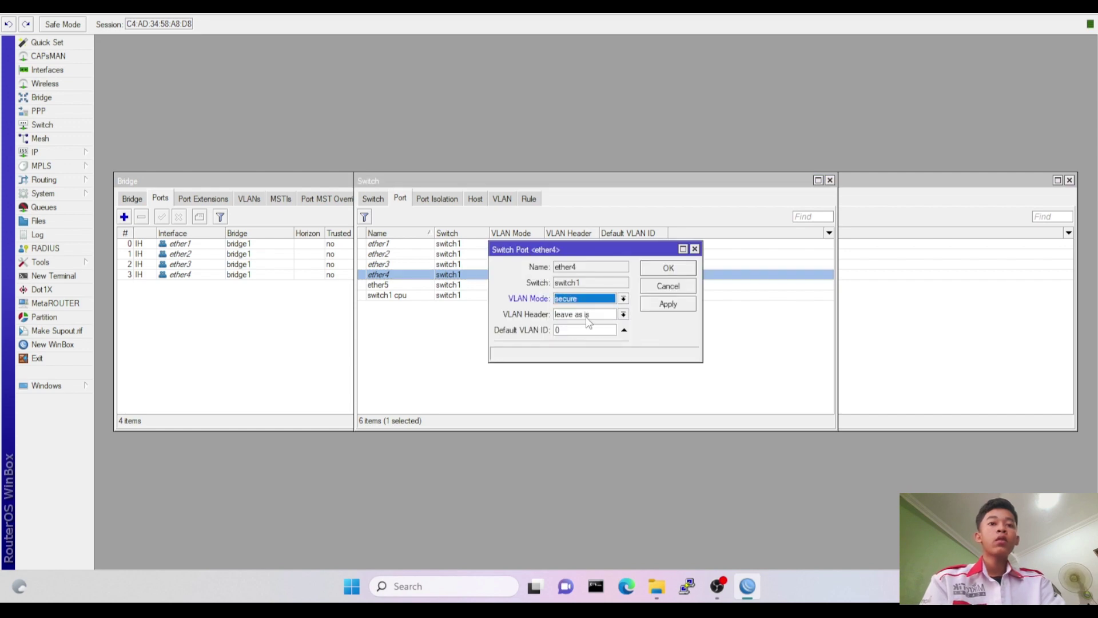
pyautogui.click(587, 319)
pyautogui.click(583, 336)
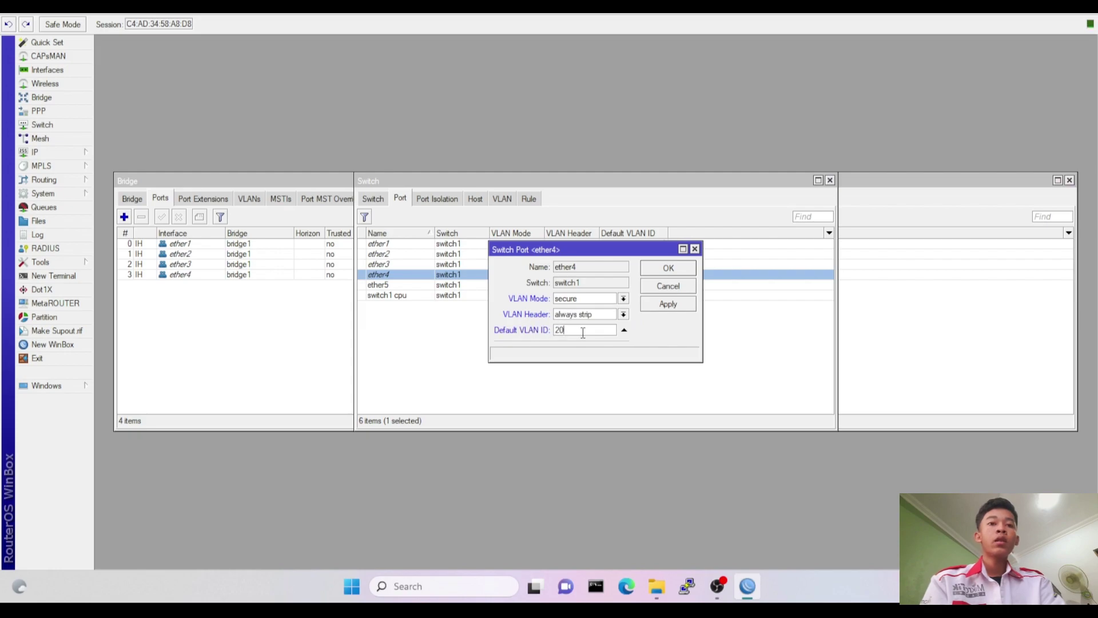
pyautogui.click(666, 269)
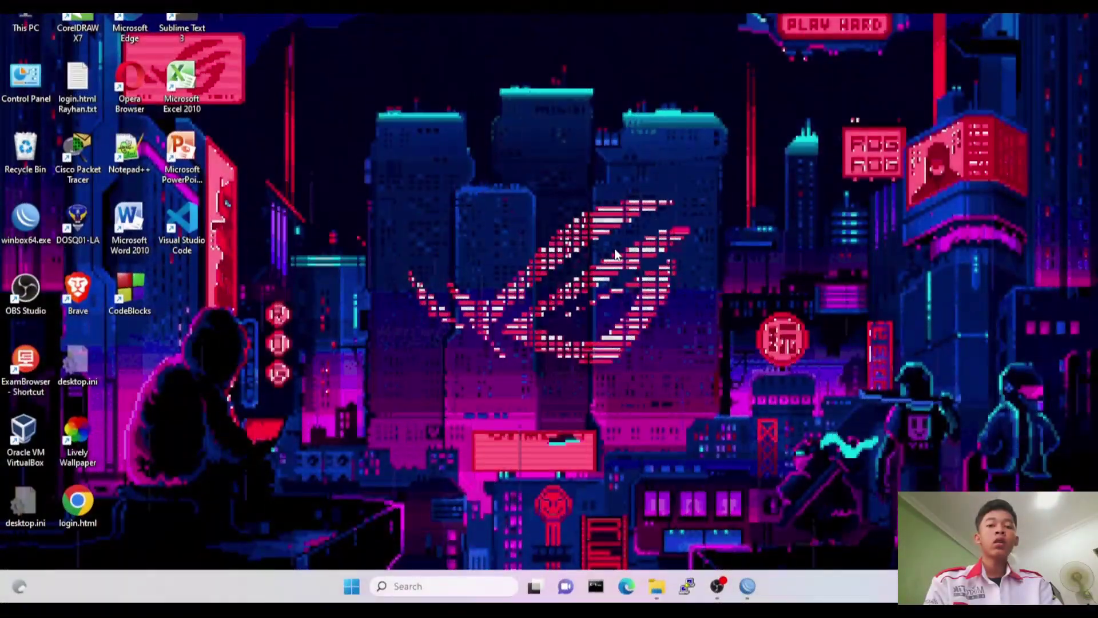
# Check the Ethernet status details show IPv4 192.168.40.50 with gateway 192.168.40.1.
pyautogui.press('super+r')
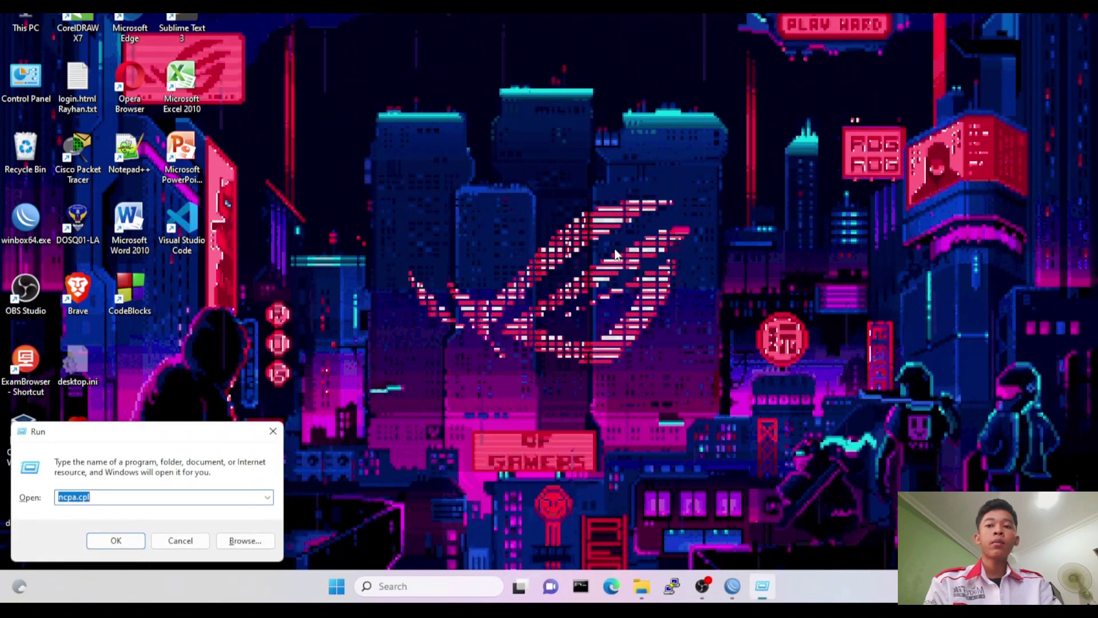
pyautogui.press('Return')
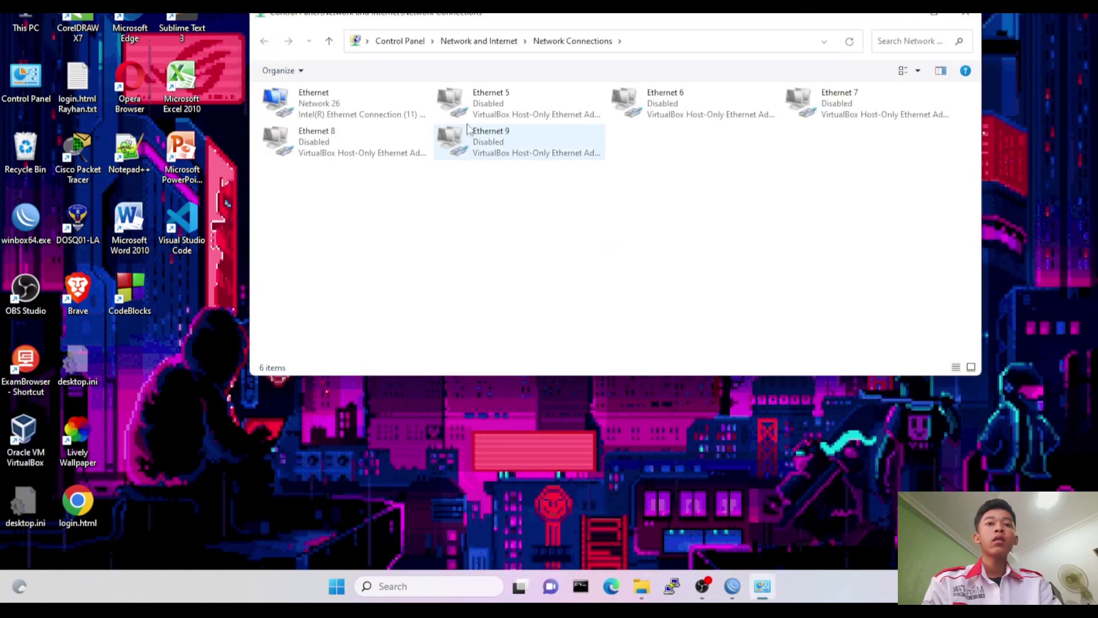
pyautogui.click(371, 102)
pyautogui.rightClick(373, 104)
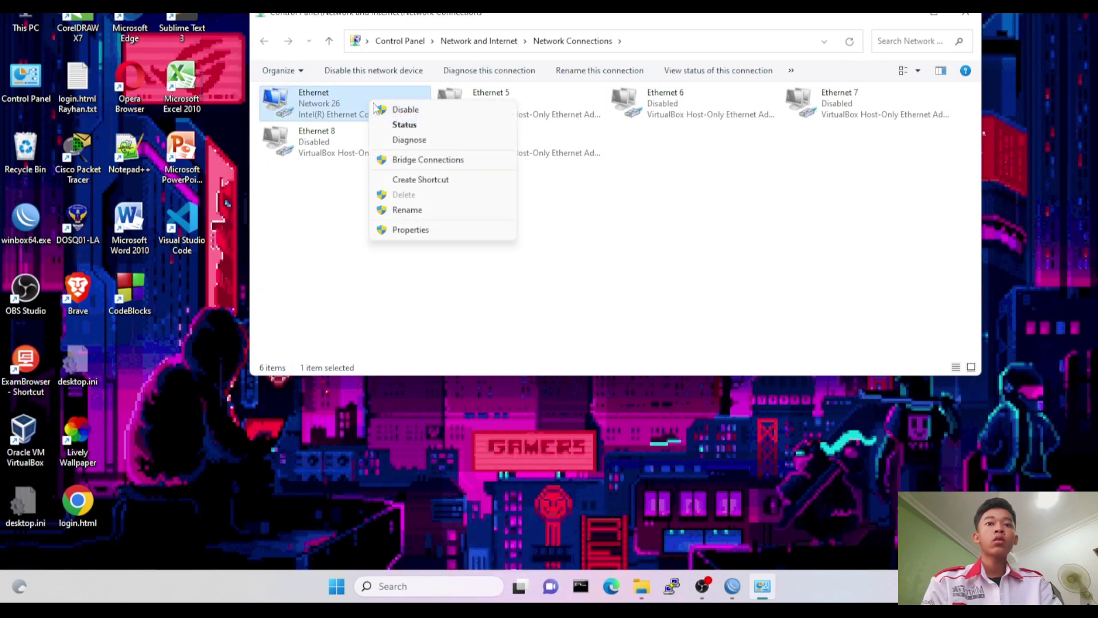
pyautogui.click(405, 124)
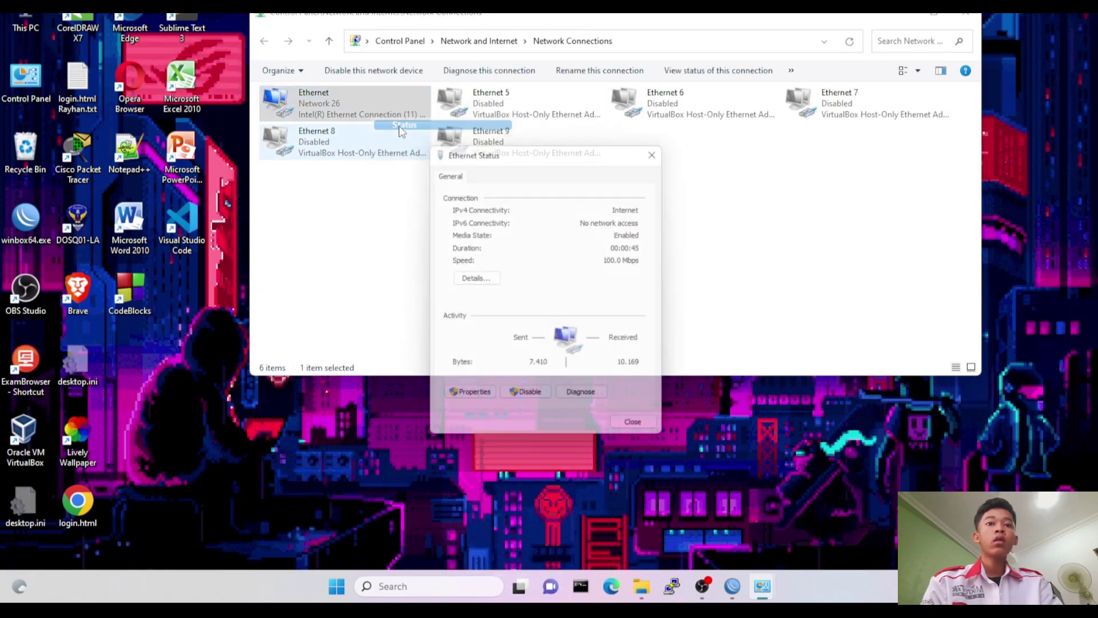
pyautogui.click(486, 279)
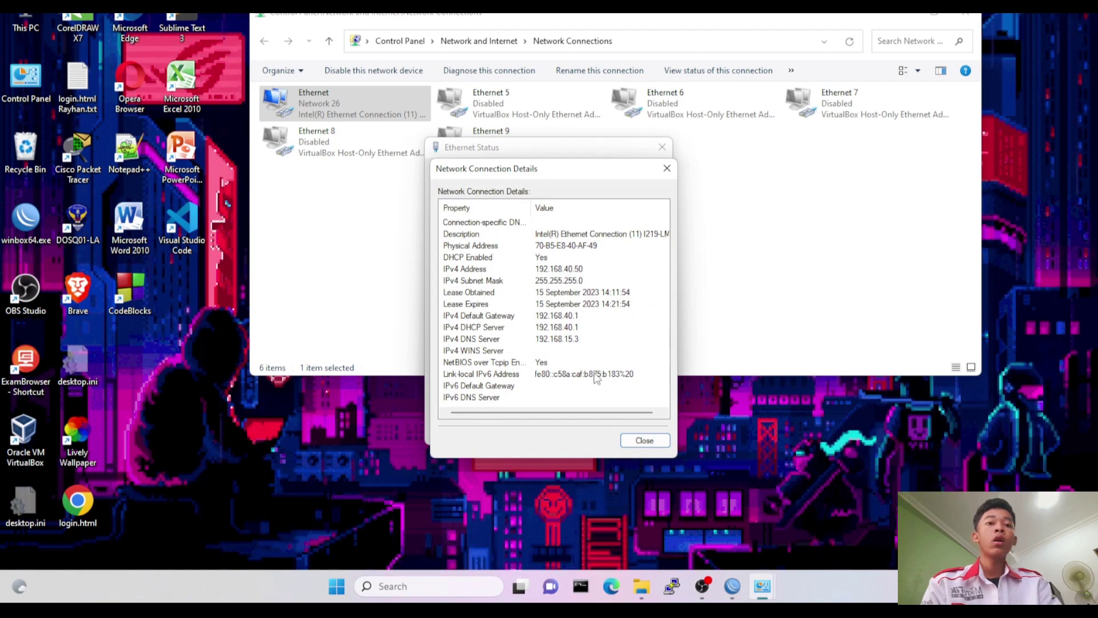
pyautogui.click(645, 440)
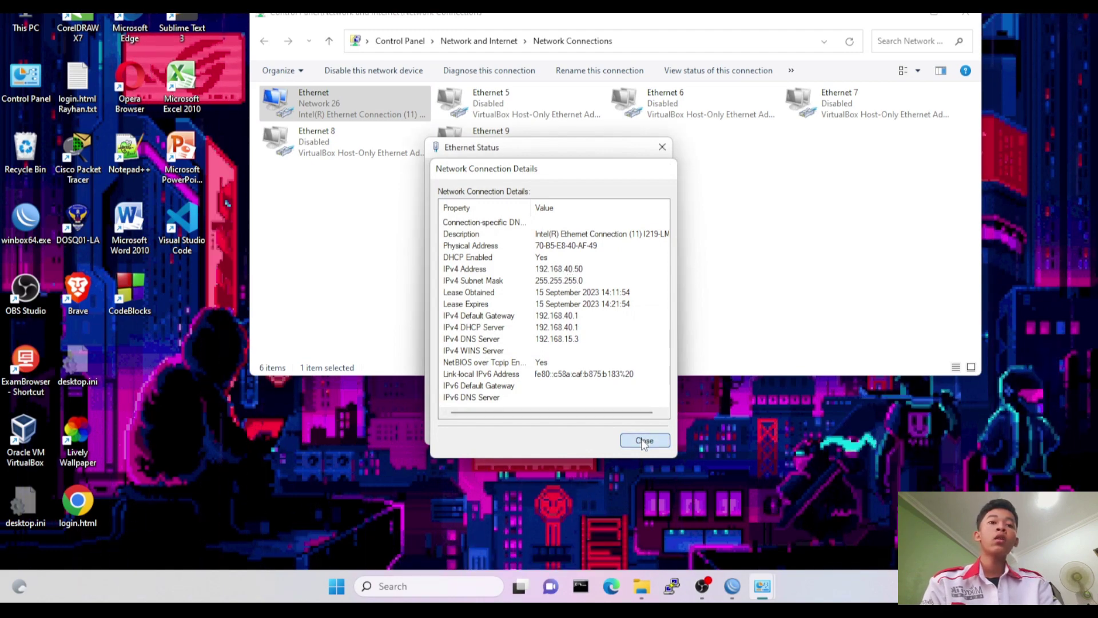
pyautogui.click(641, 435)
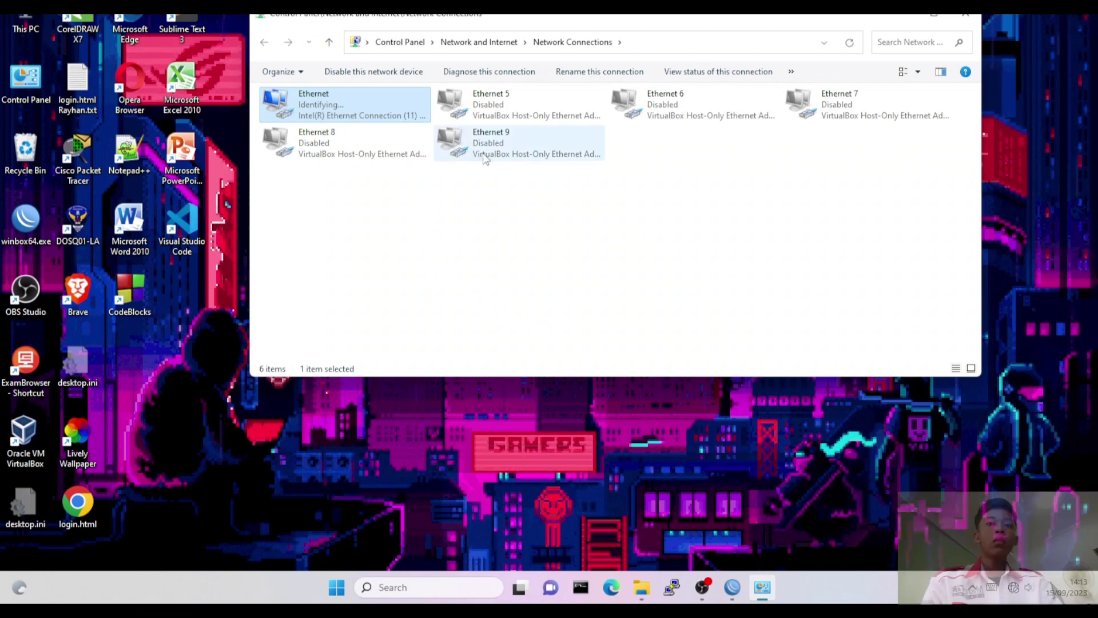
# Recheck Ethernet details for the new 192.168.60.50 lease via 192.168.60.1, then minimize Network Connections.
pyautogui.click(532, 299)
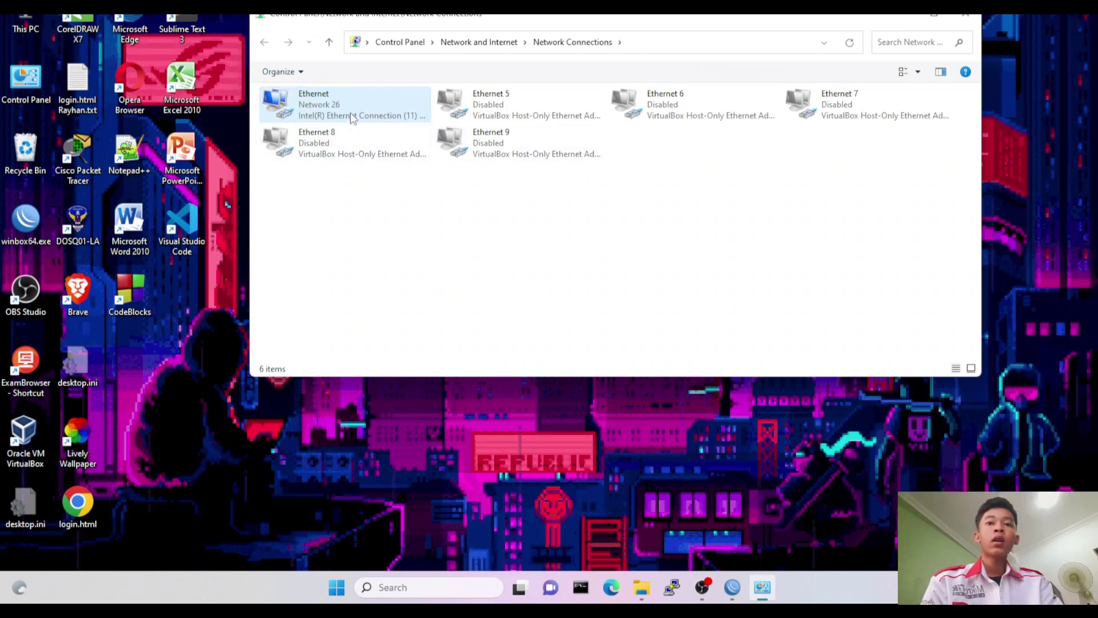
pyautogui.rightClick(375, 104)
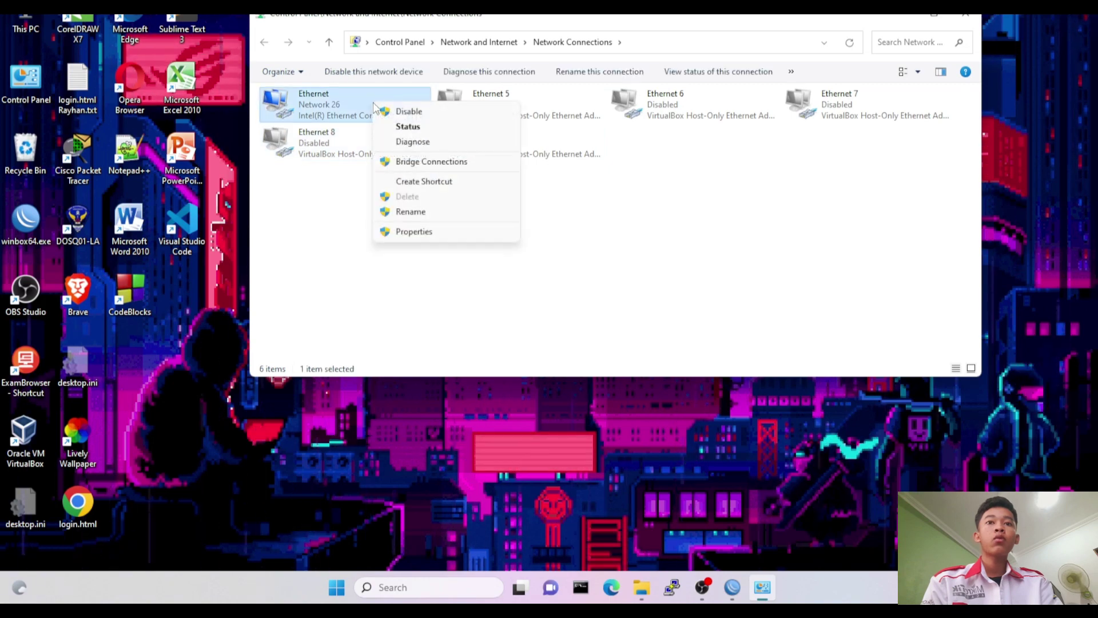
pyautogui.click(420, 131)
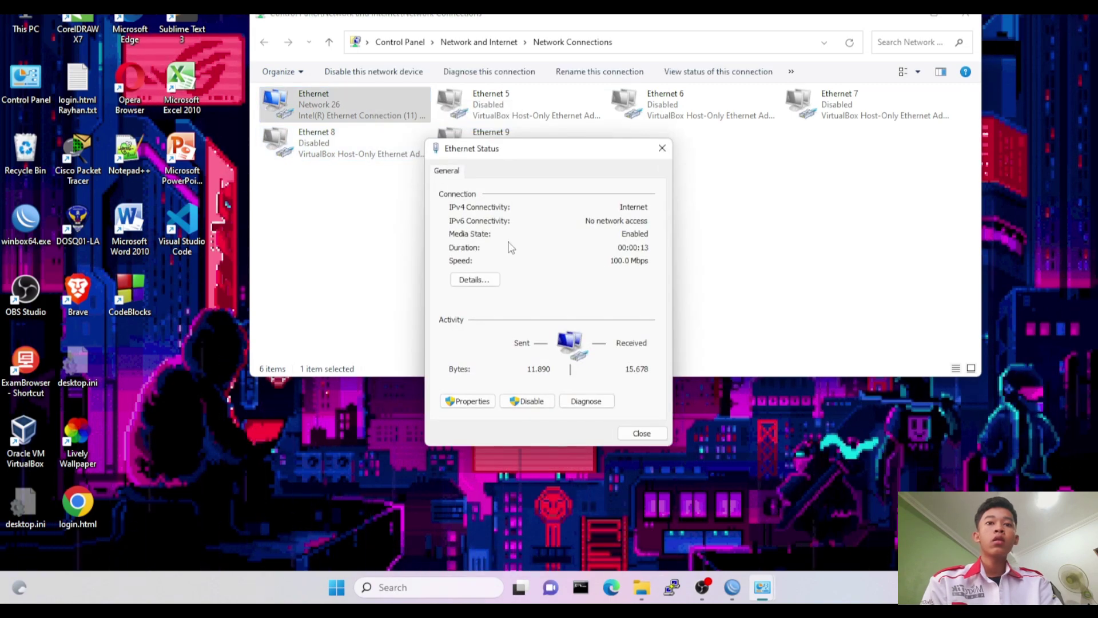
pyautogui.click(489, 280)
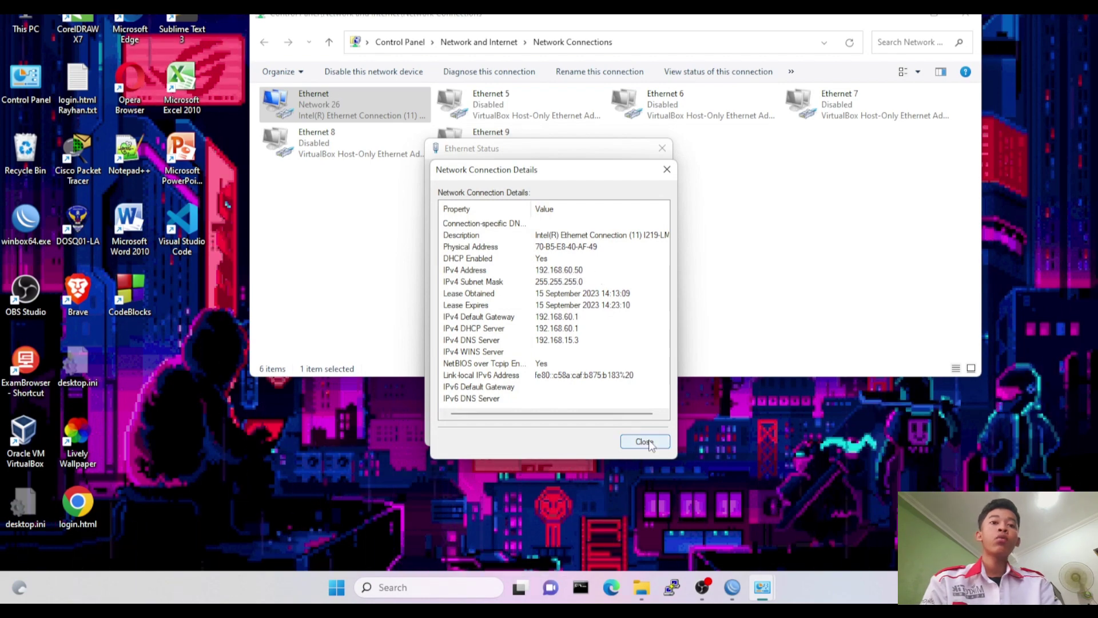
pyautogui.click(643, 441)
pyautogui.click(641, 433)
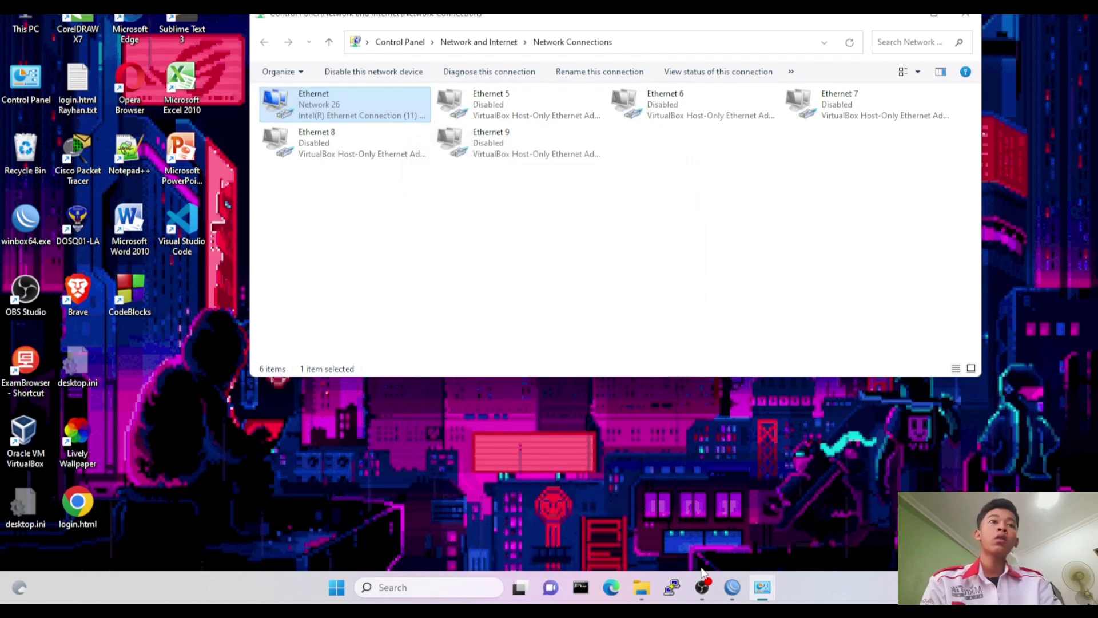
pyautogui.click(908, 23)
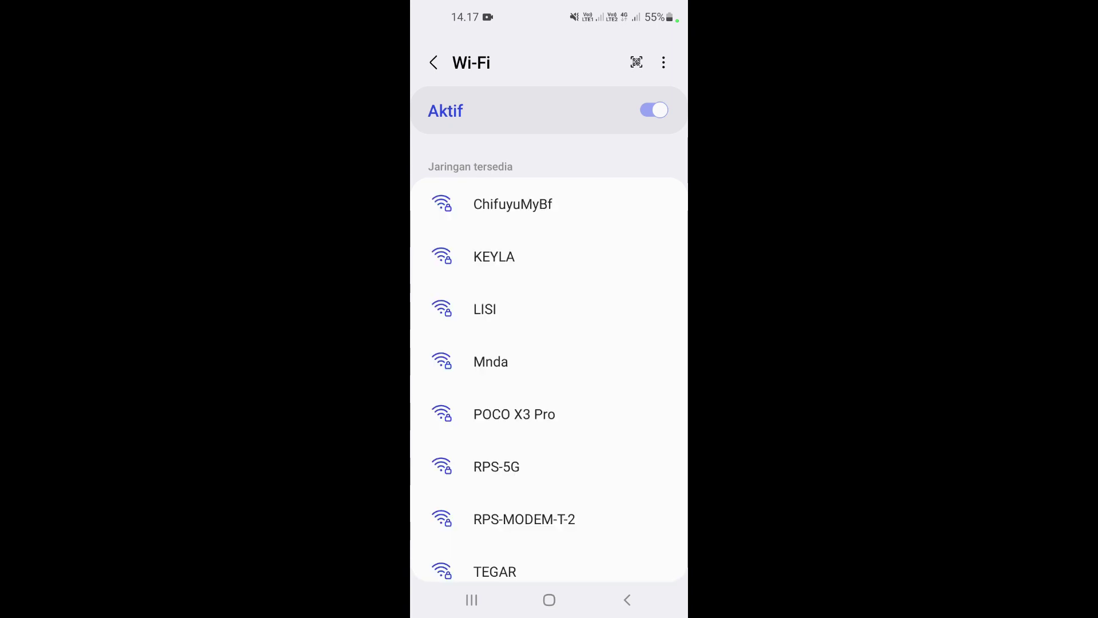
# Connect the phone to the TEGAR Wi-Fi network using its Wi-Fi password.
pyautogui.click(494, 571)
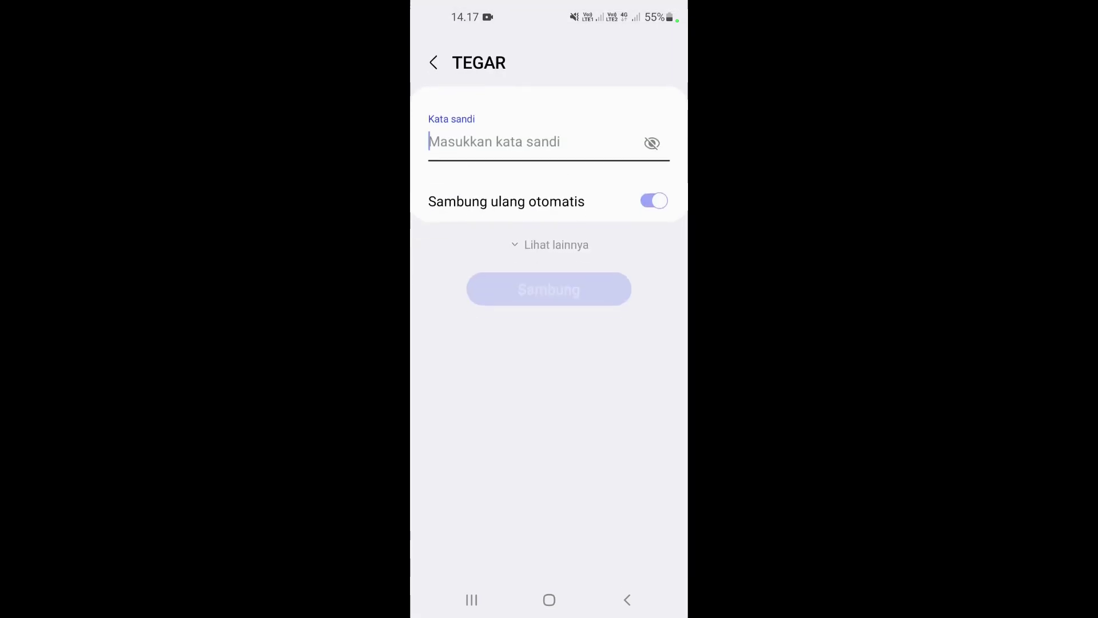
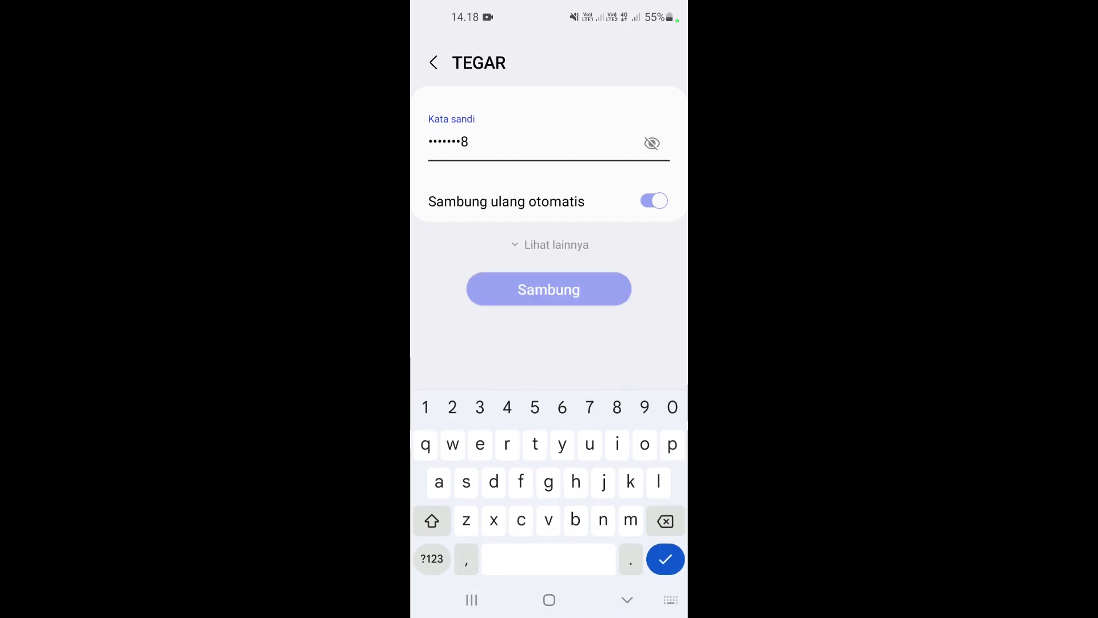
pyautogui.press('Return')
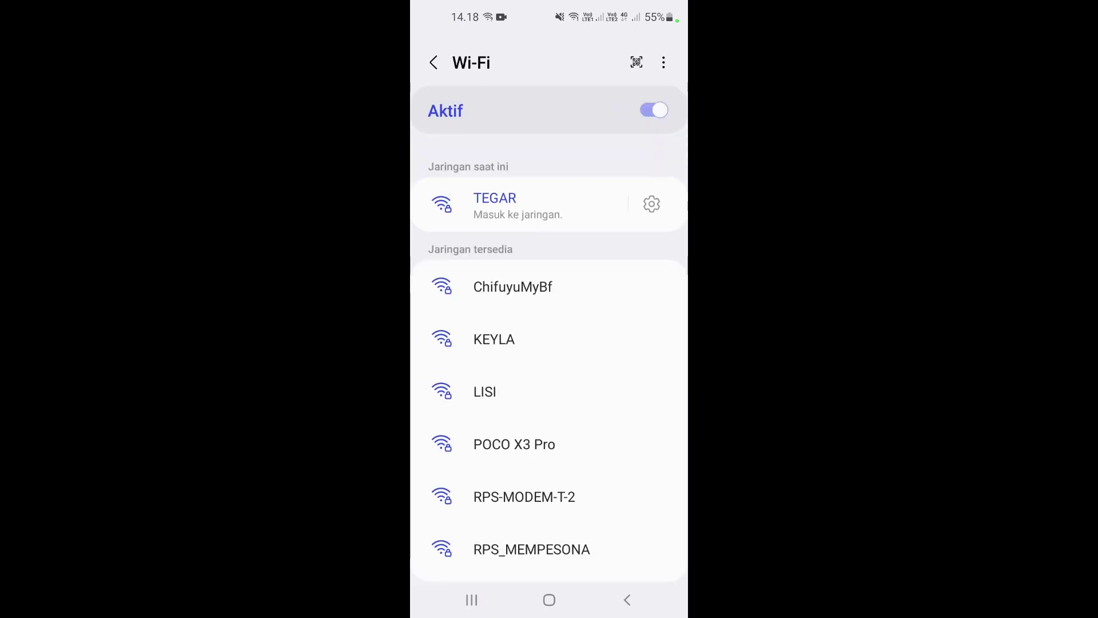
# Sign in on the TEGAR hotspot login page with the hotspot user name and password.
pyautogui.moveTo(549, 5); pyautogui.dragTo(549, 285)
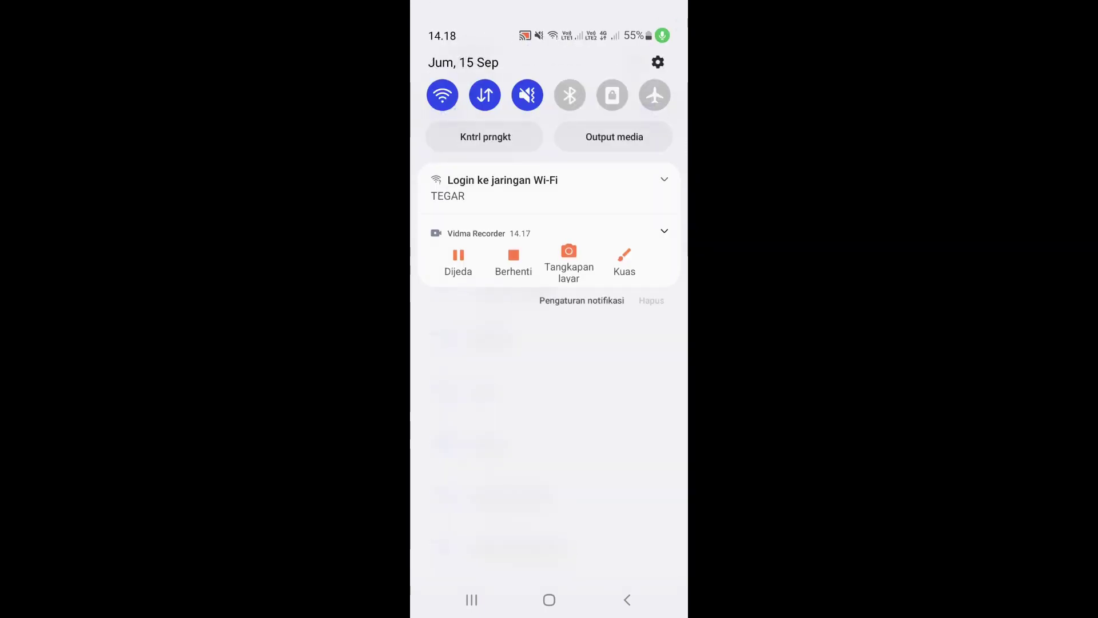
pyautogui.click(502, 188)
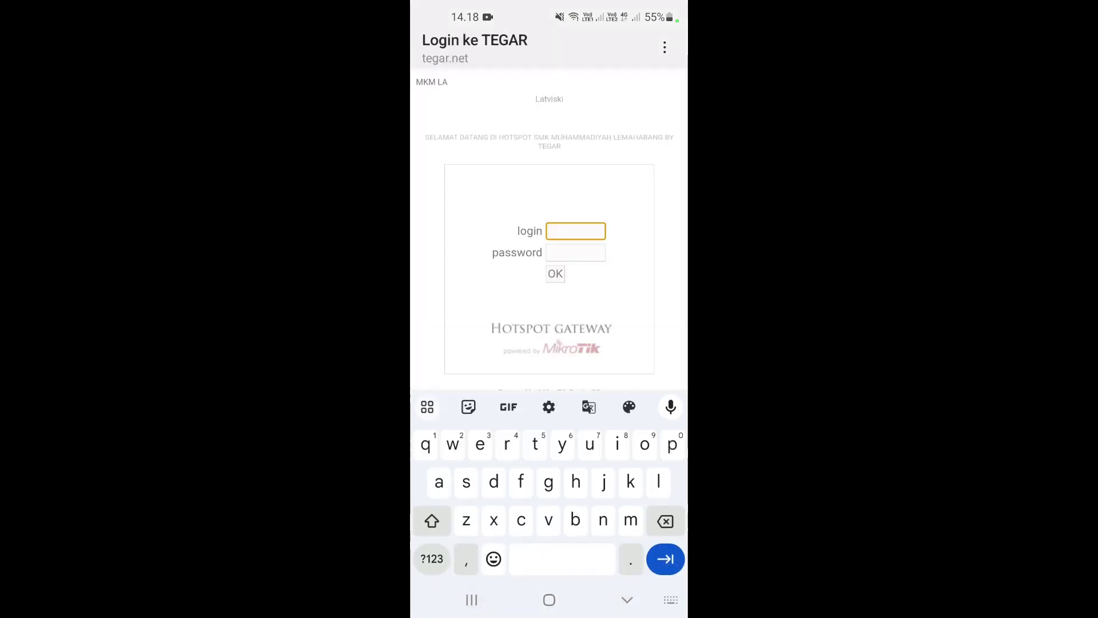
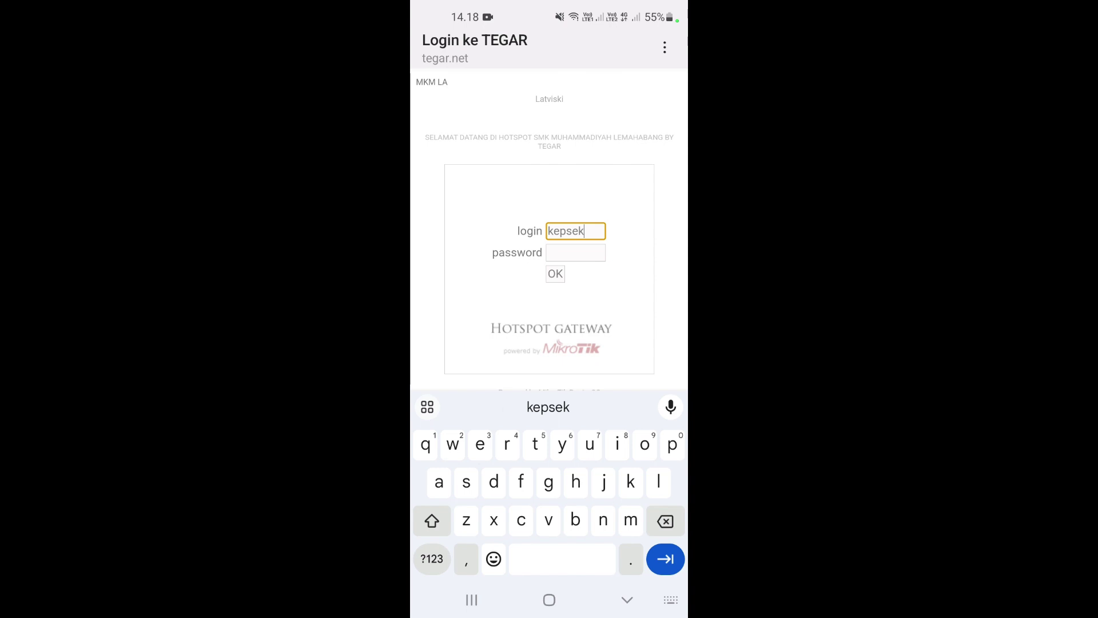
pyautogui.press('Tab')
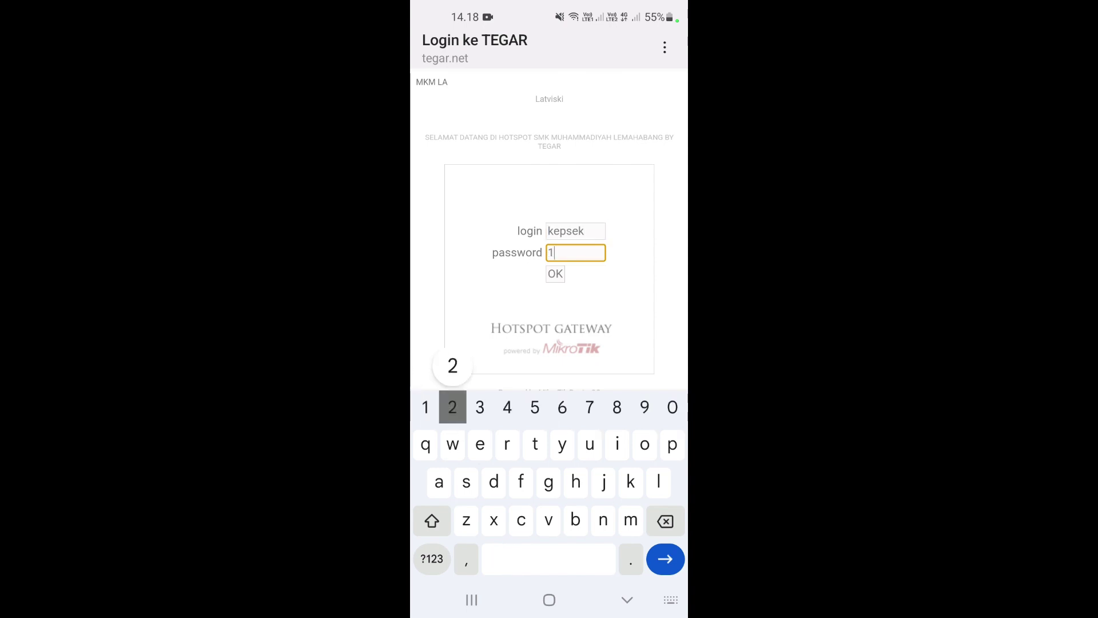
pyautogui.press('Return')
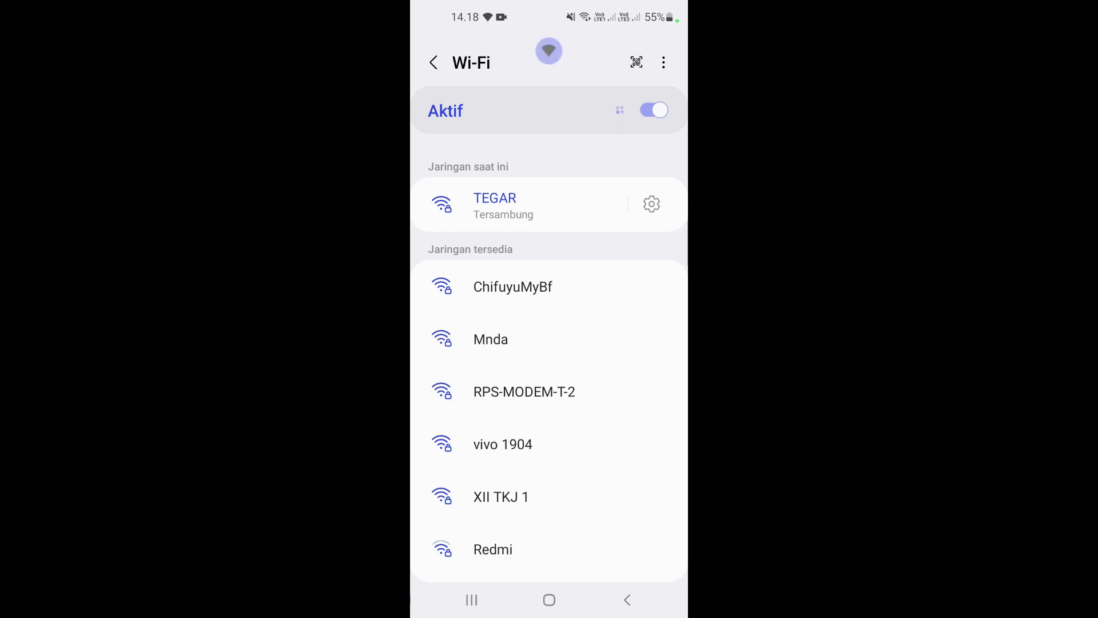
# Confirm TEGAR's network details show IP address 192.168.20.50, then return to the home screen.
pyautogui.moveTo(549, 3); pyautogui.dragTo(549, 343)
pyautogui.moveTo(549, 514); pyautogui.dragTo(549, 57)
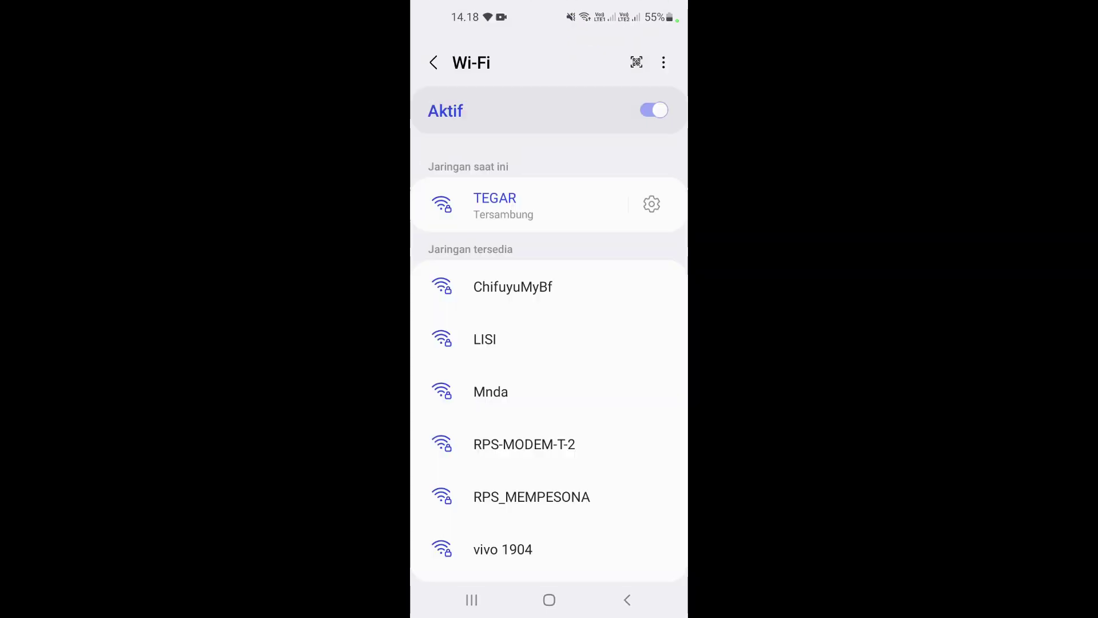
pyautogui.click(652, 204)
pyautogui.click(549, 385)
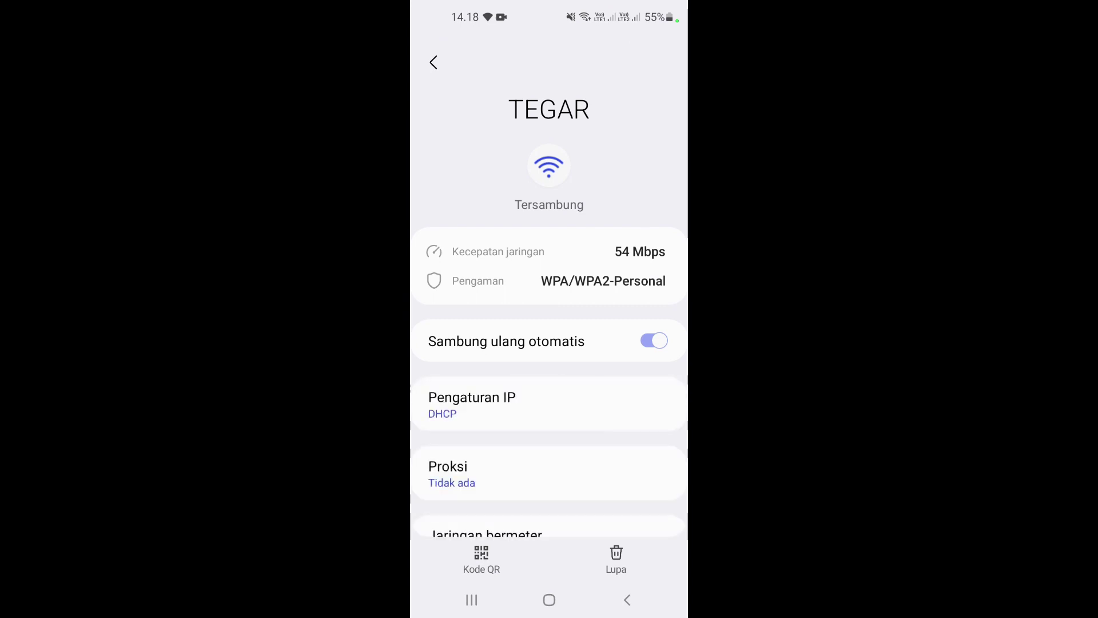
pyautogui.scroll(-5, 549, 343)
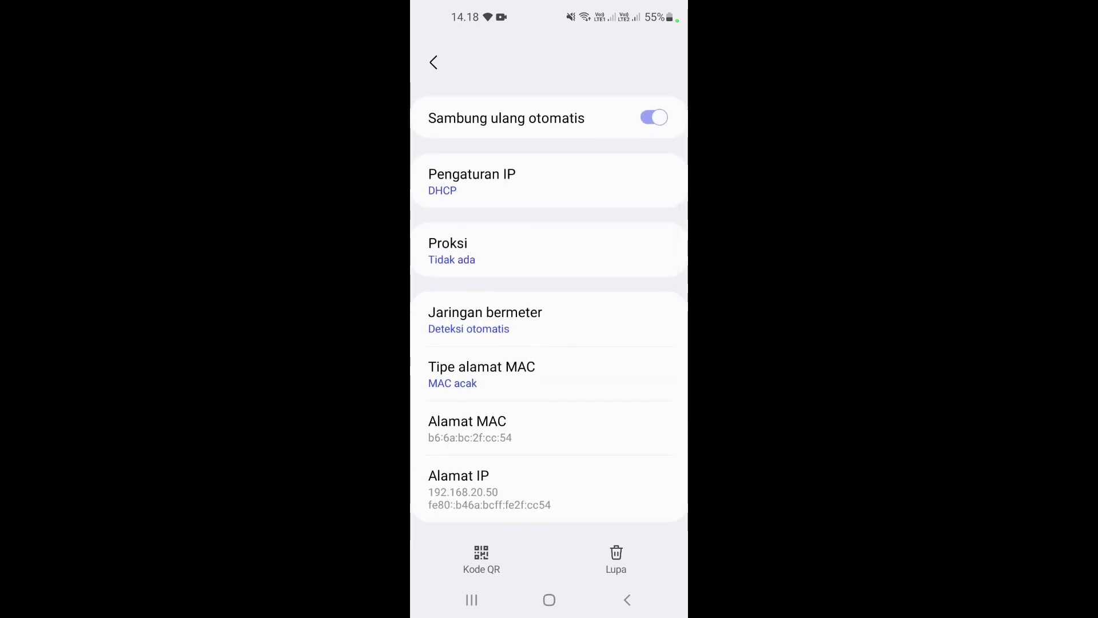
pyautogui.scroll(-2, 474, 496)
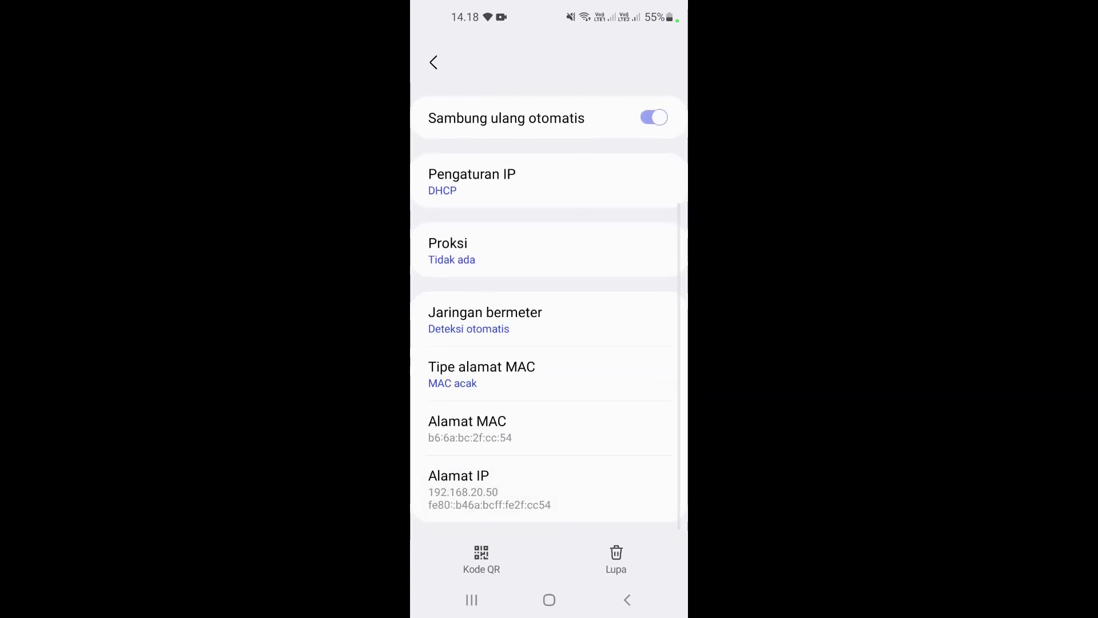
pyautogui.click(549, 599)
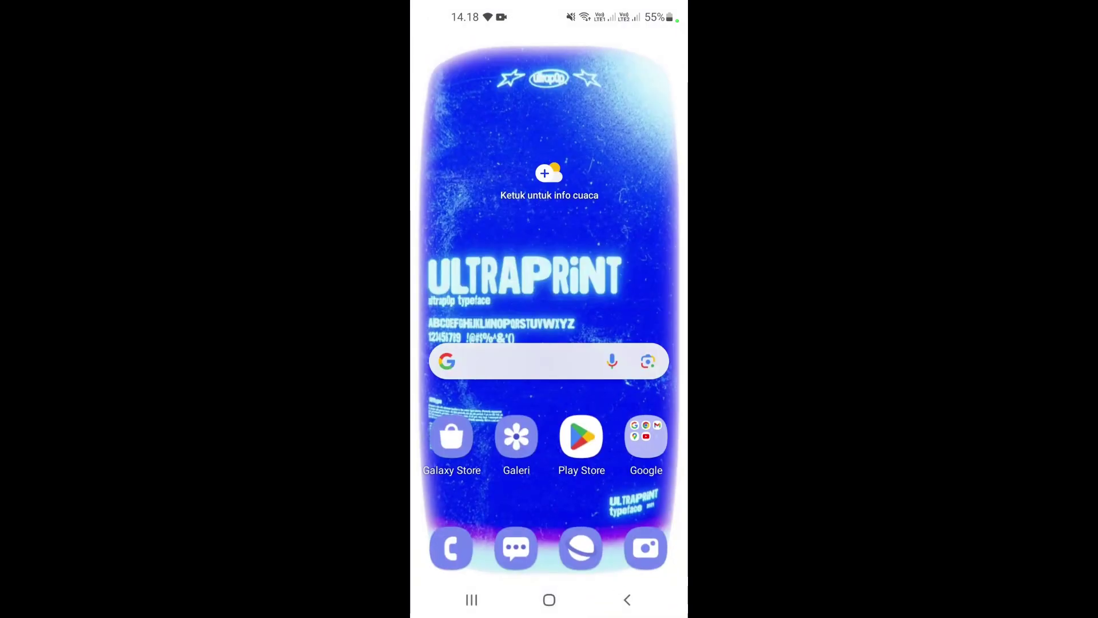
# Launch YouTube from the Google folder and scroll its home feed over the hotspot.
pyautogui.click(646, 436)
pyautogui.click(549, 323)
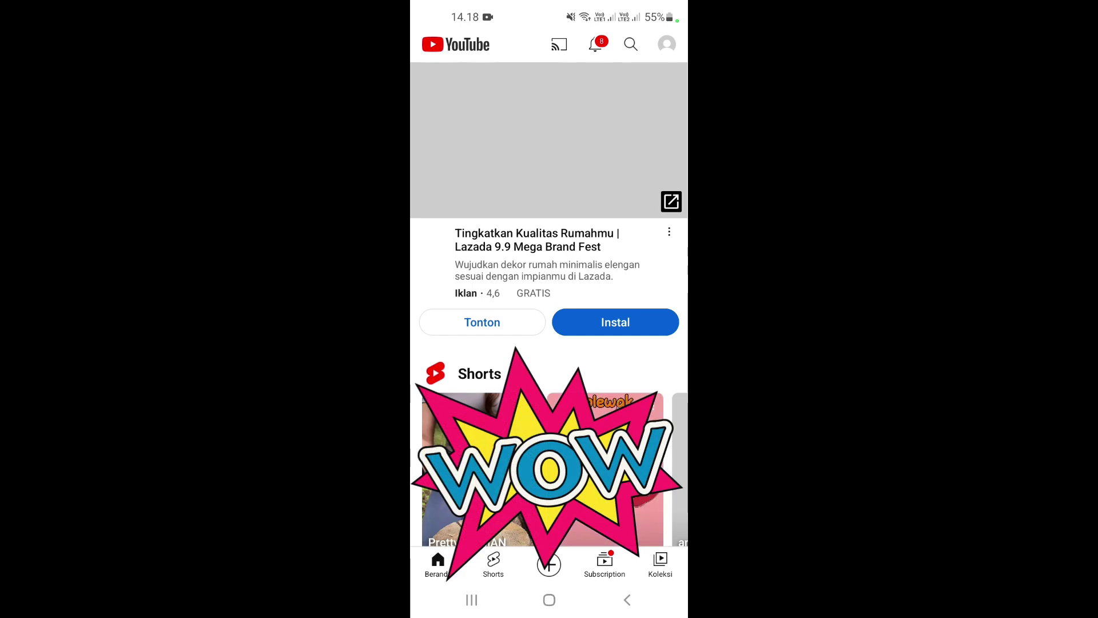
pyautogui.scroll(-6, 549, 343)
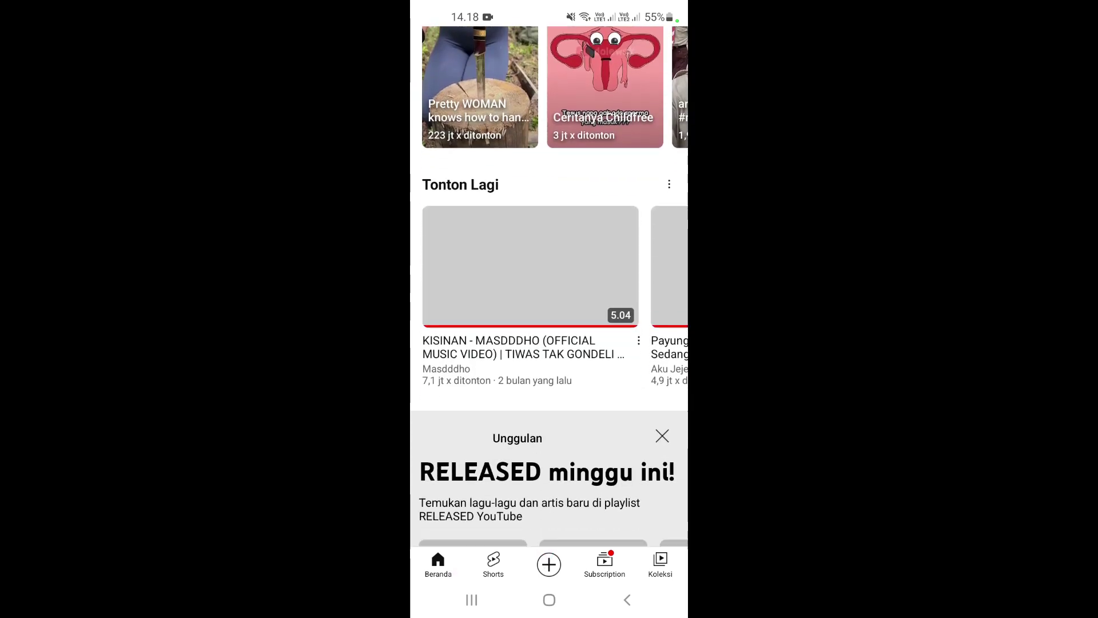